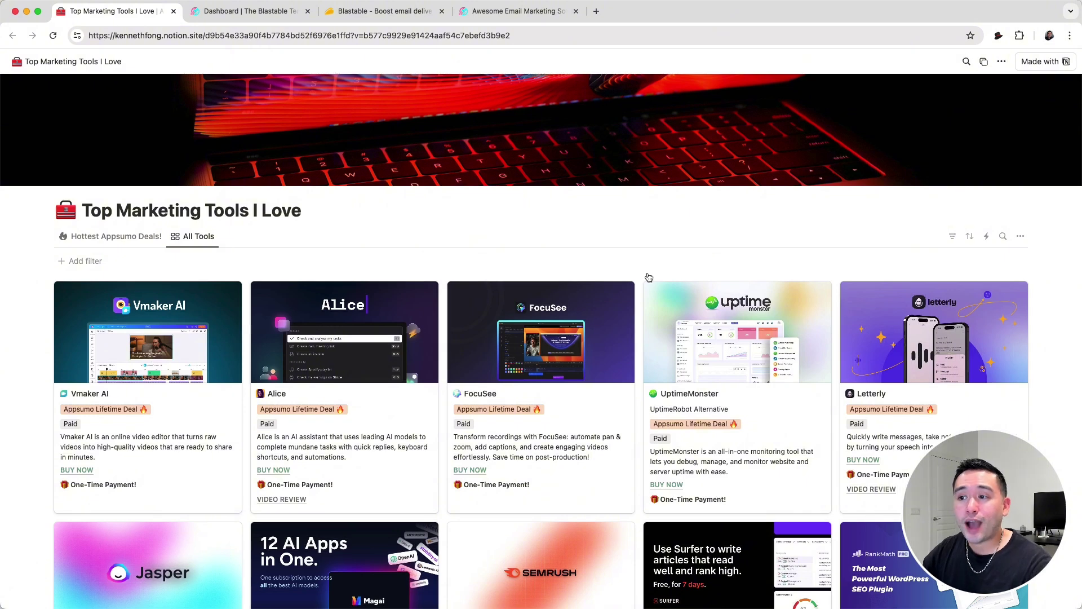
- Scroll through the currently open page before switching to Blastable
scroll(639, 285, "down", 3)
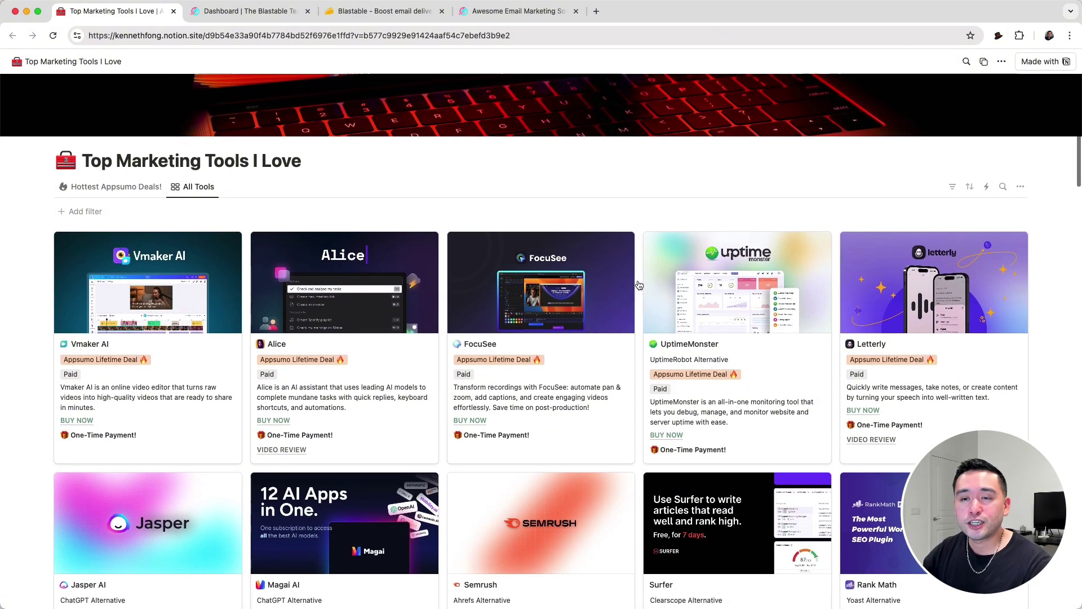
scroll(639, 285, "down", 4)
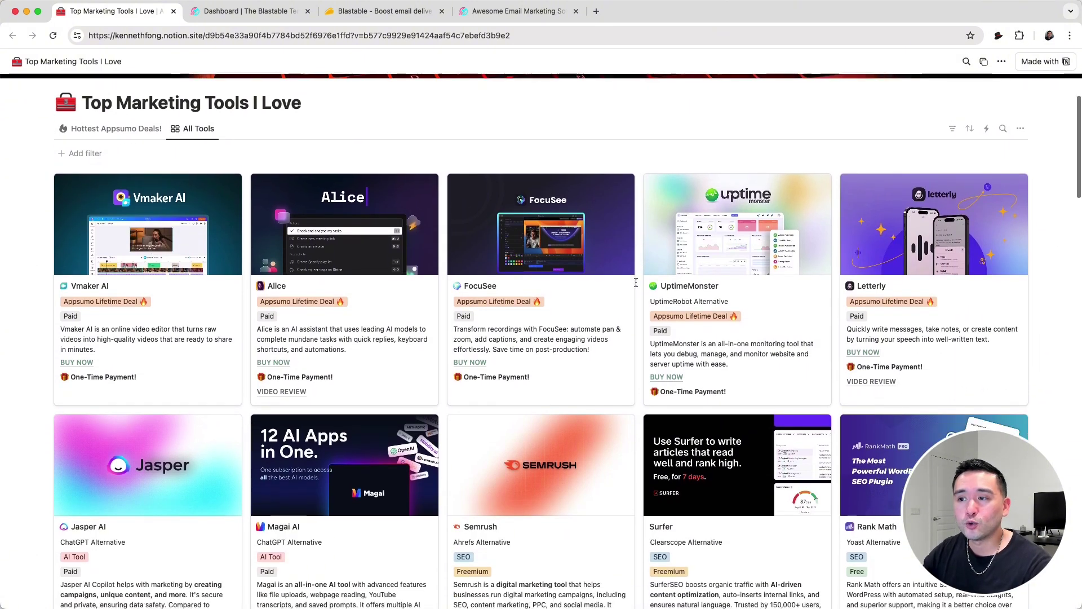
scroll(637, 282, "down", 8)
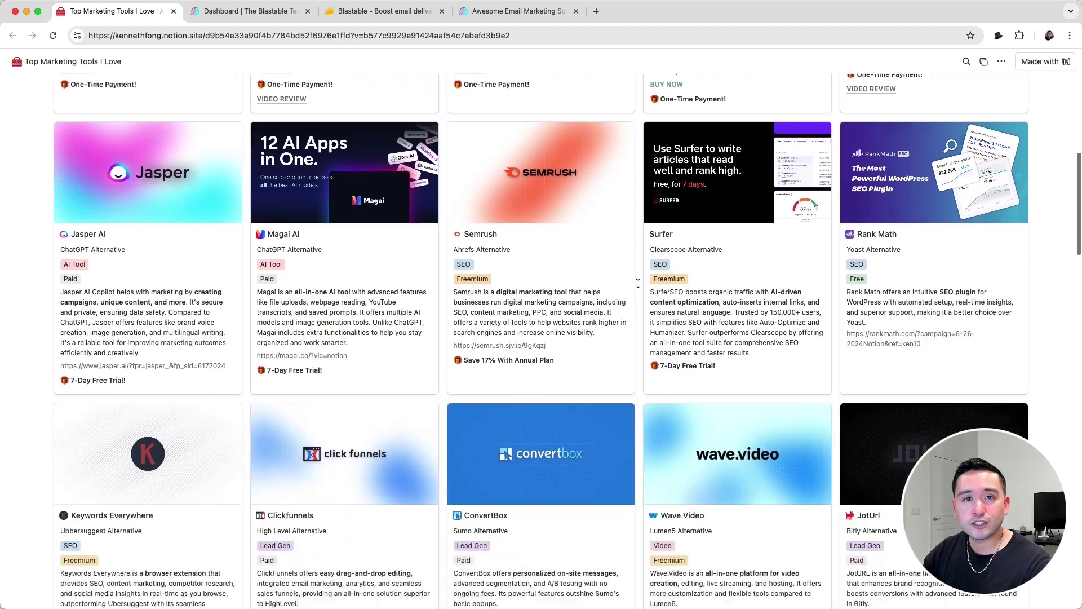
scroll(639, 284, "down", 6)
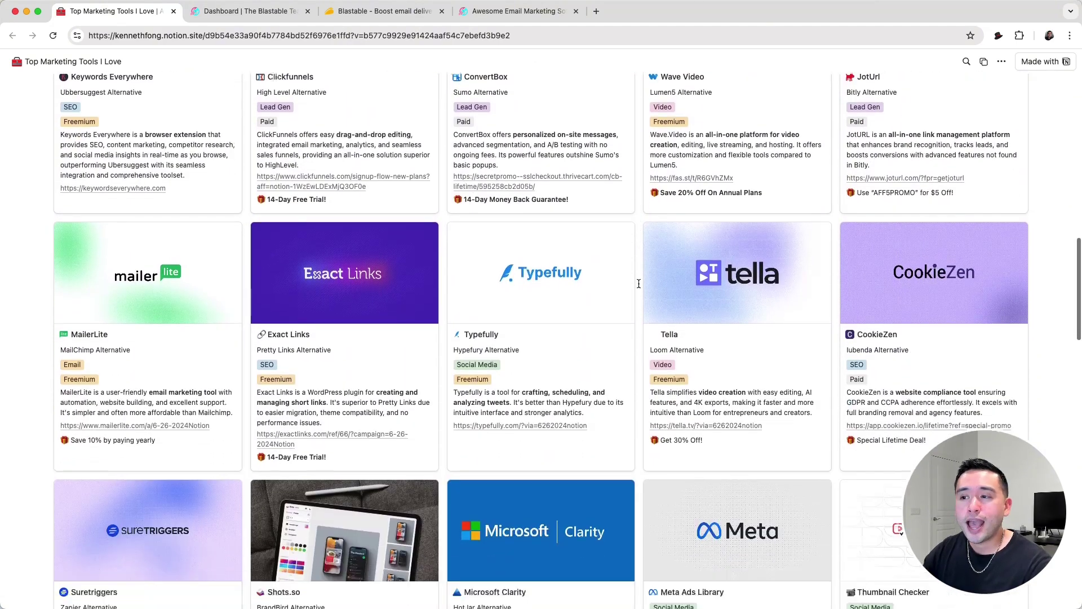
scroll(639, 283, "up", 9)
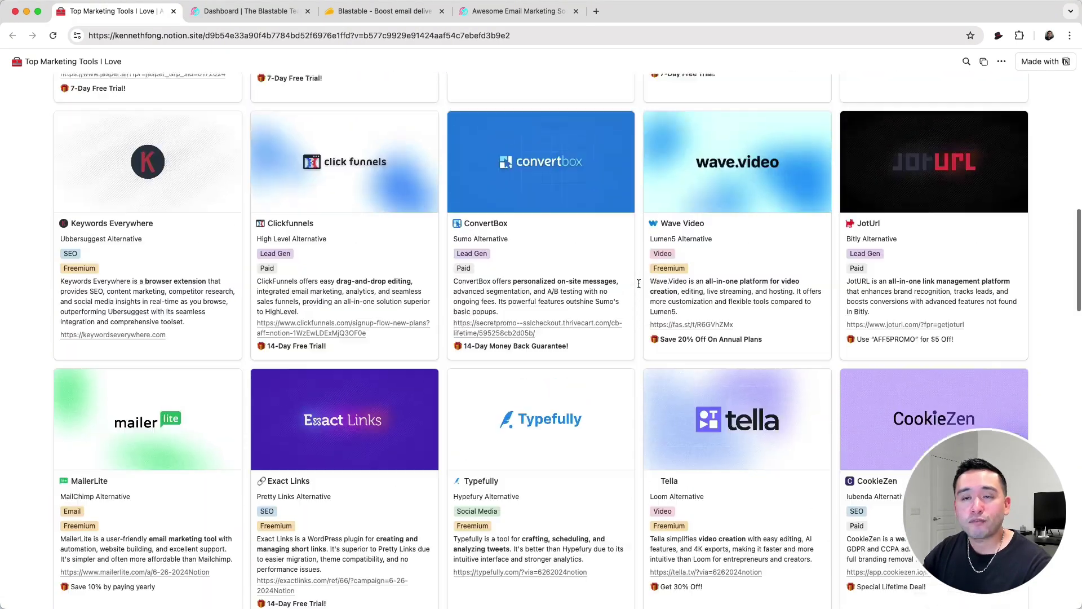
scroll(638, 284, "up", 9)
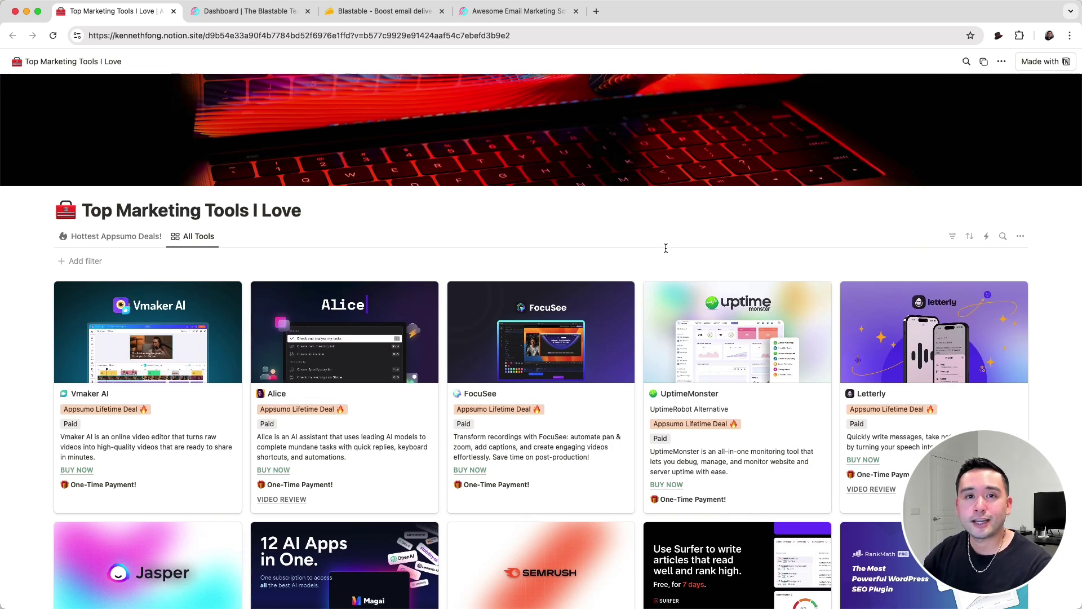
- Switch to the Blastable dashboard, review its subscriber charts, and expand the Create menu
left_click(263, 15)
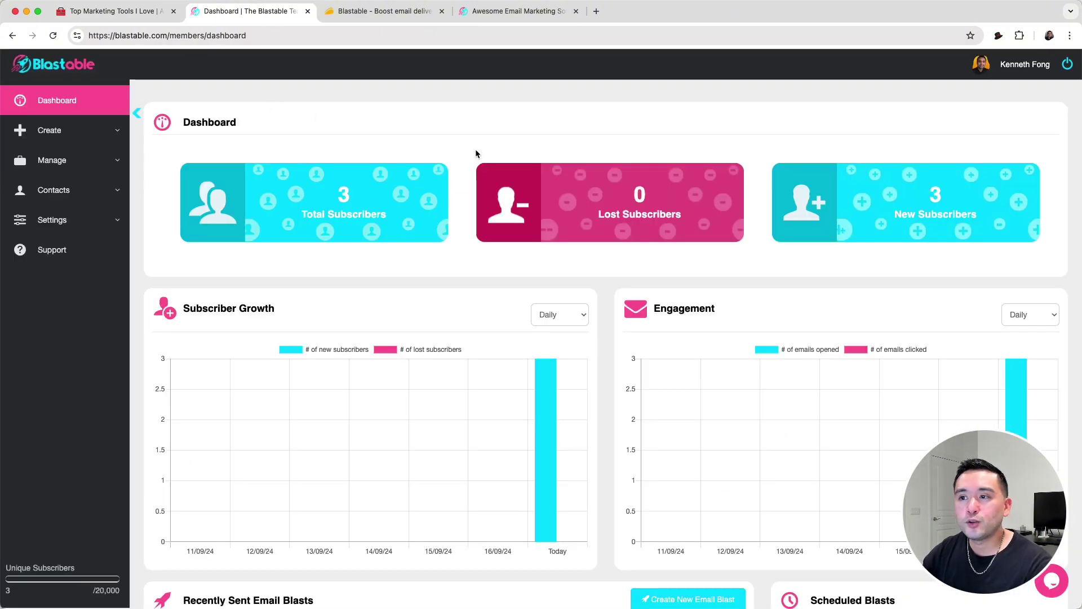
scroll(476, 153, "down", 1)
scroll(438, 145, "up", 1)
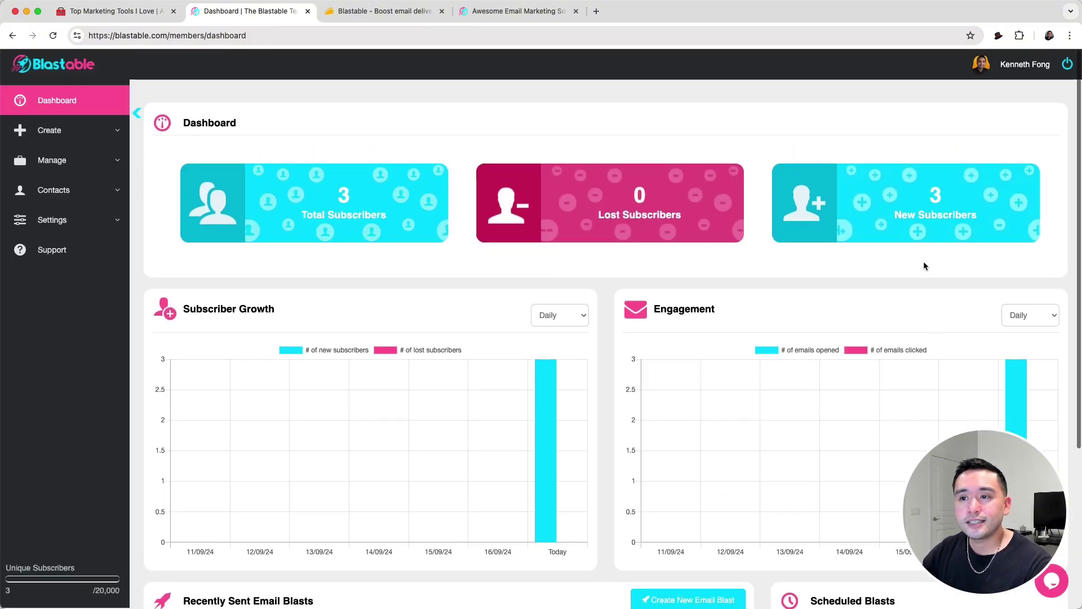
scroll(557, 237, "down", 5)
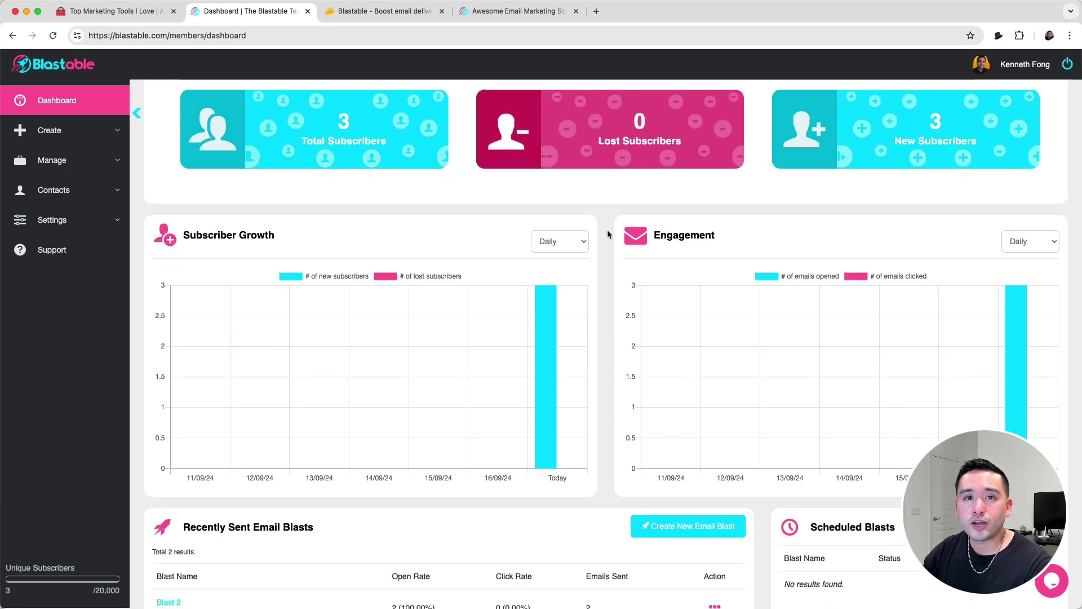
scroll(607, 229, "down", 6)
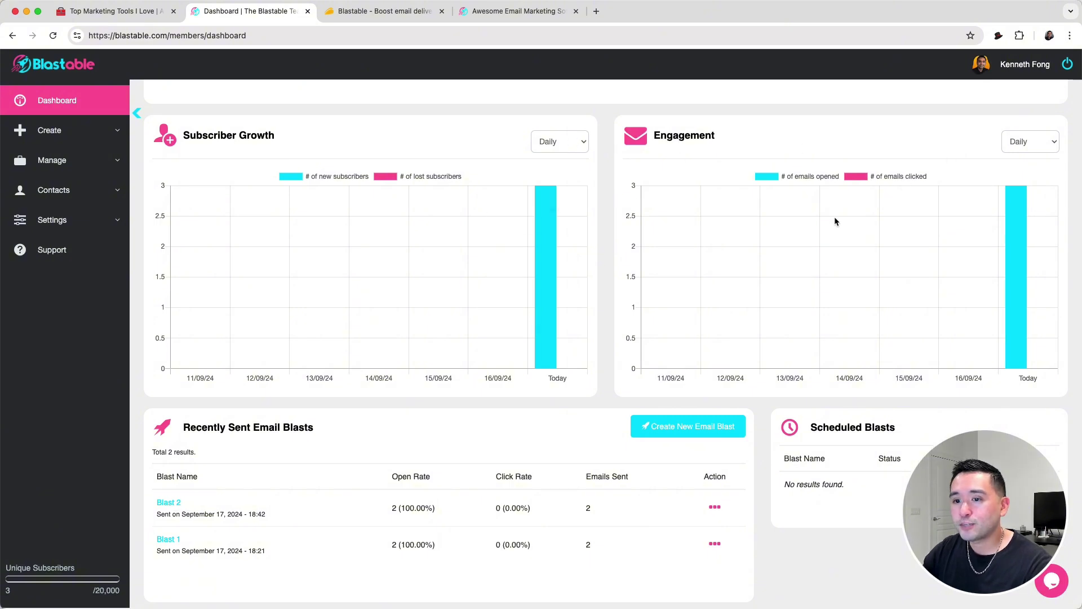
scroll(832, 218, "down", 3)
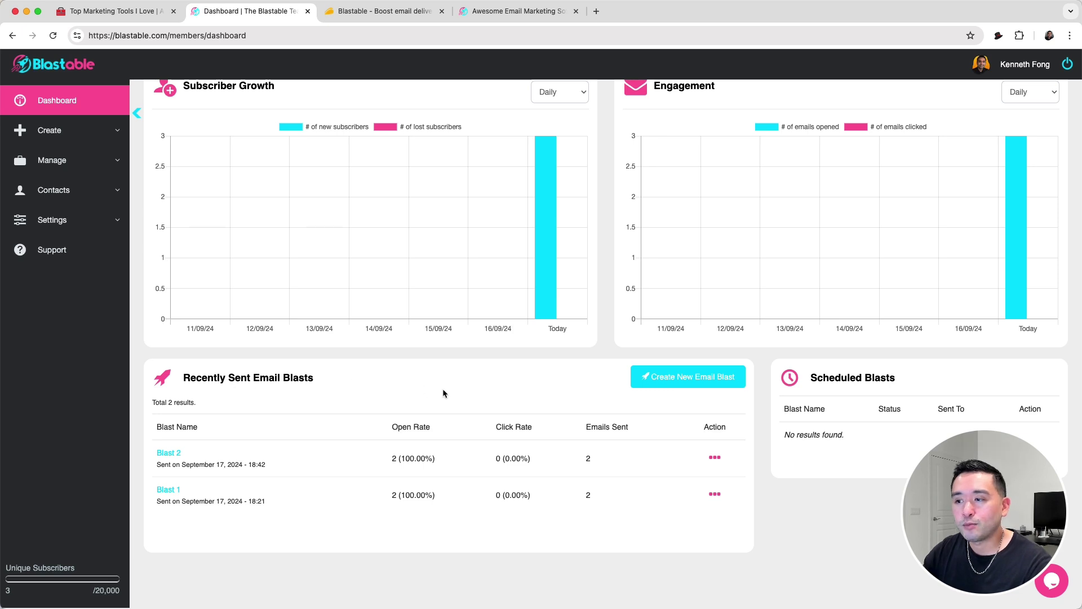
scroll(443, 393, "up", 2)
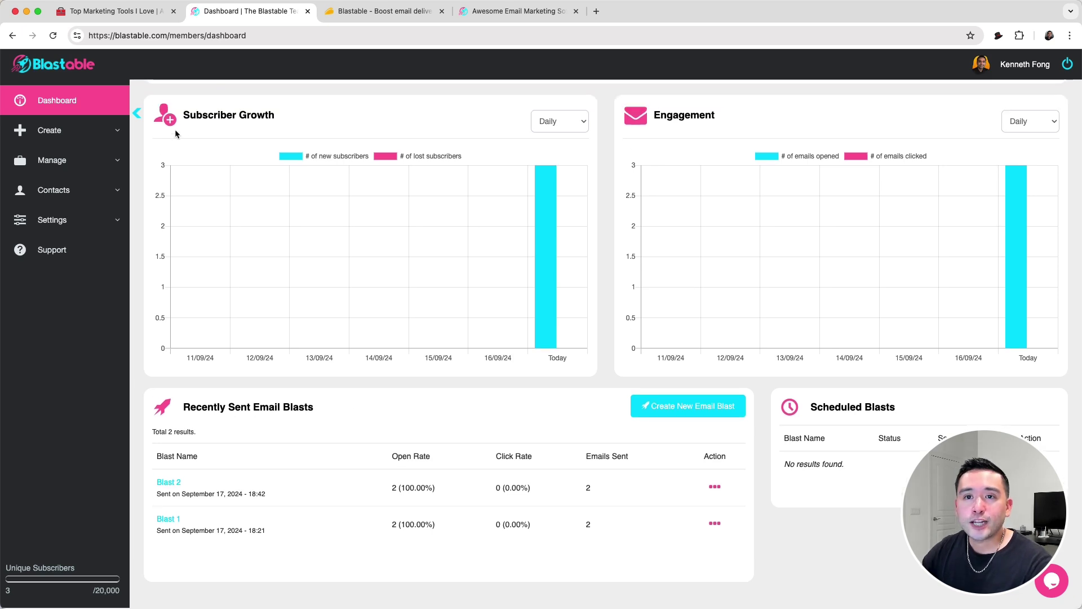
left_click(119, 133)
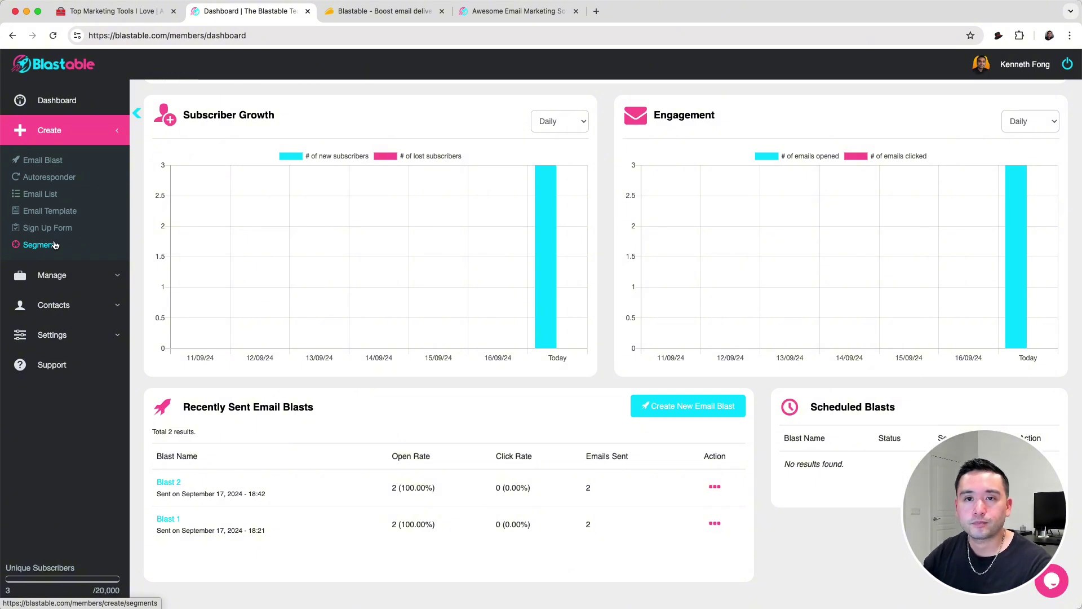
- Create email blast 'Blast 3' for Seinfeld List (2), with no segment, and continue to content
left_click(58, 167)
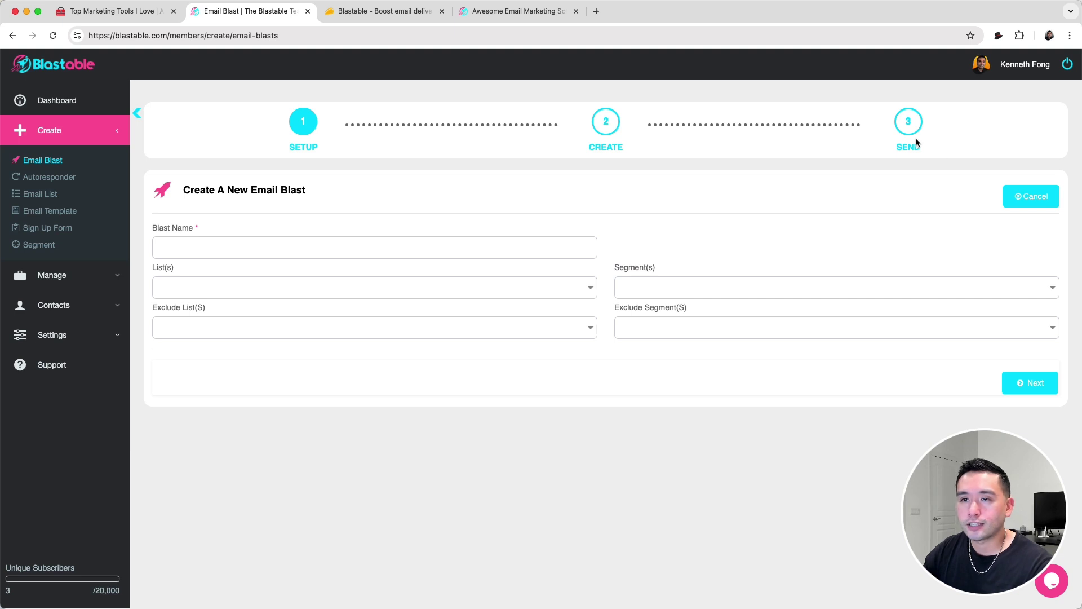
left_click(205, 246)
type("Blast 3")
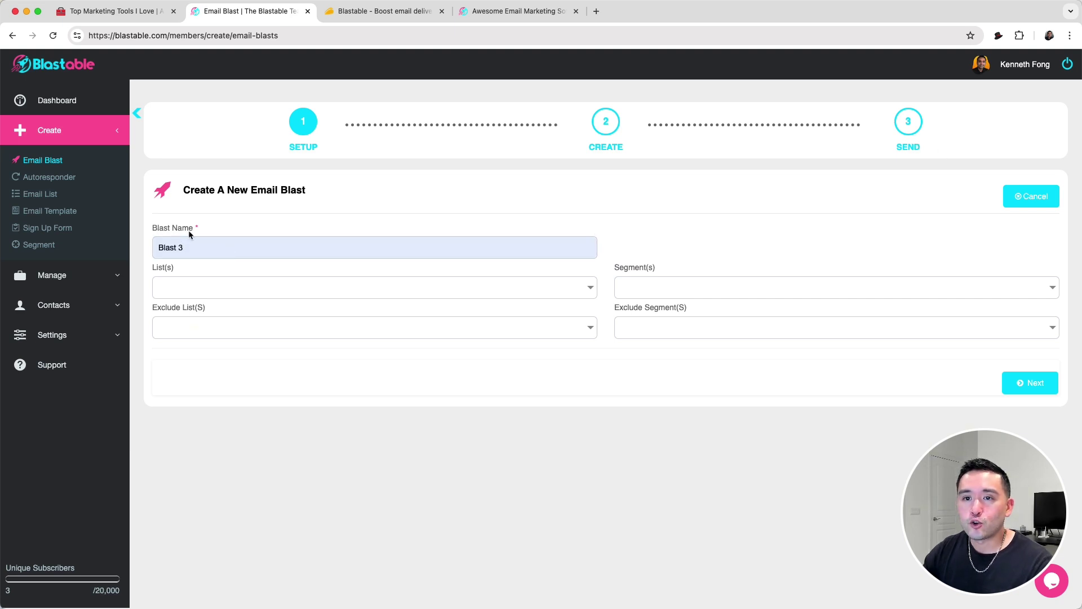
left_click(246, 298)
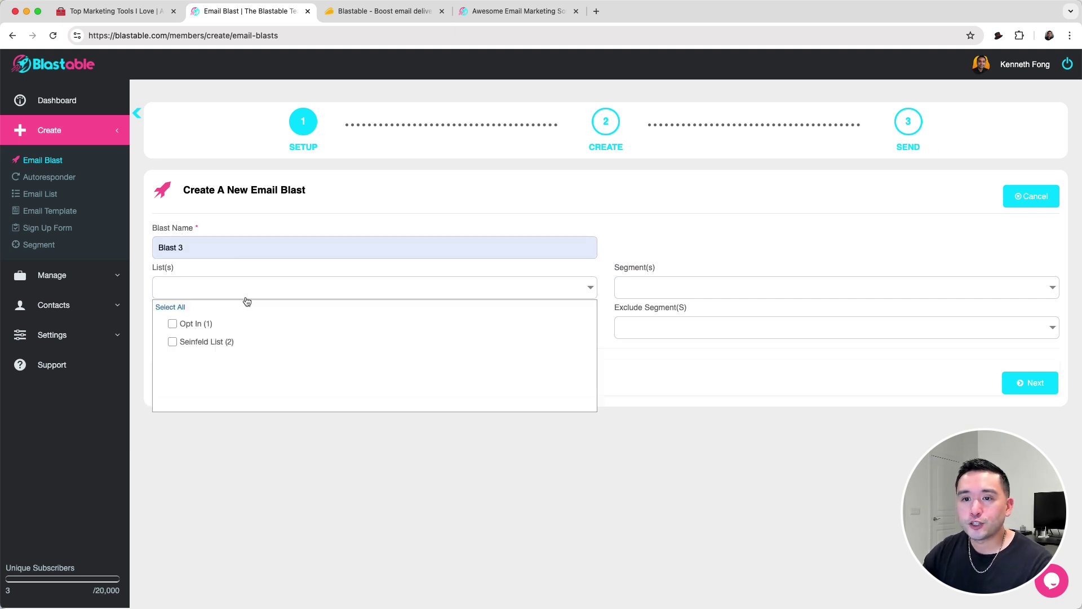
left_click(173, 342)
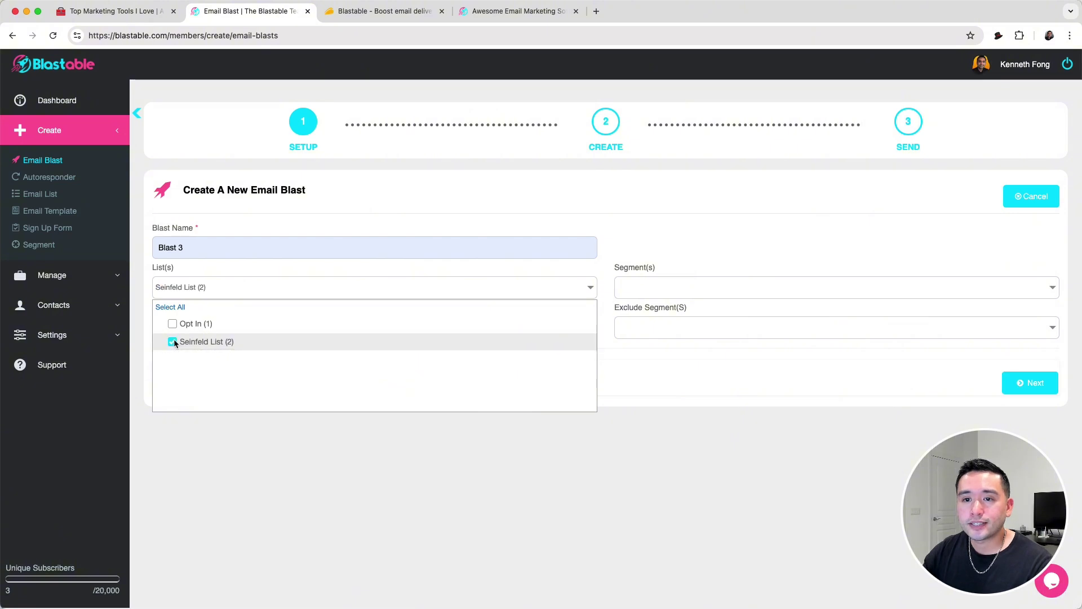
left_click(366, 217)
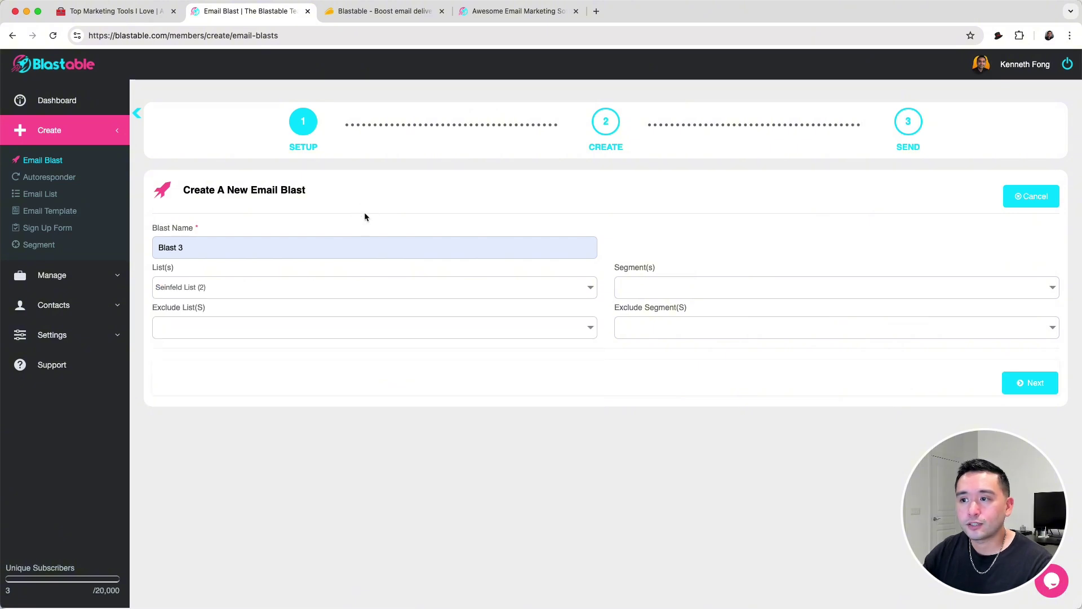
left_click(648, 287)
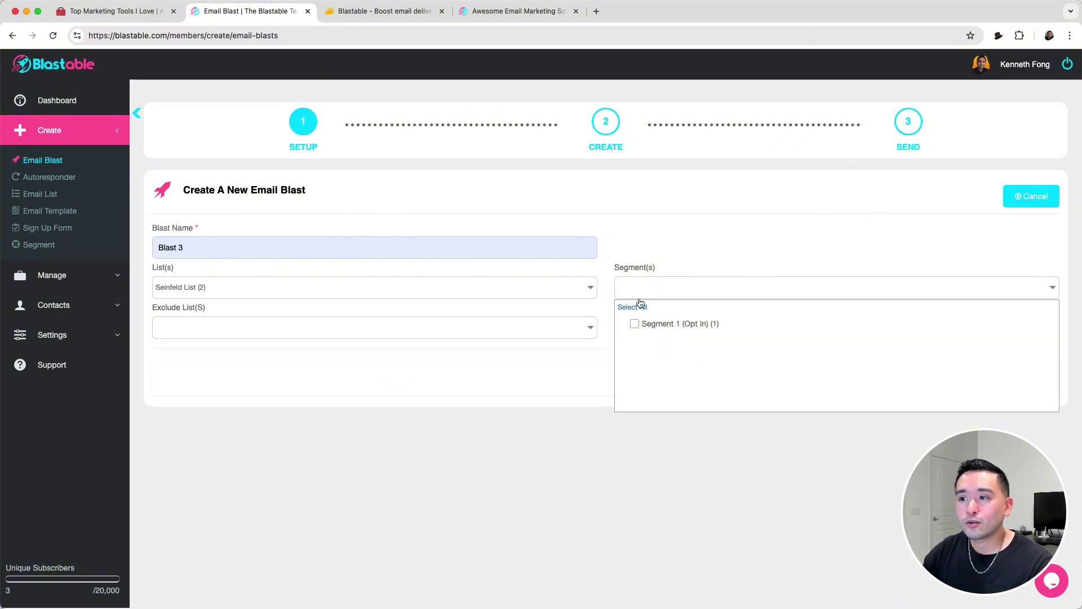
left_click(656, 210)
left_click(1031, 384)
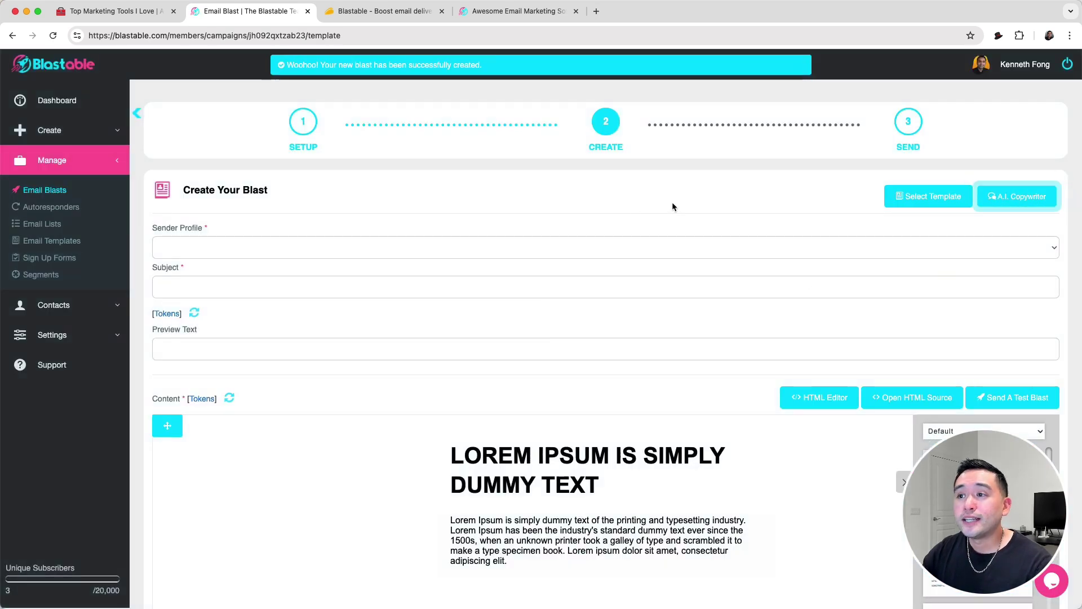
- Set the subject to 'This is my second e-blast' and the preview text to 'We're happy to have you.'
left_click_drag(986, 477, 259, 459)
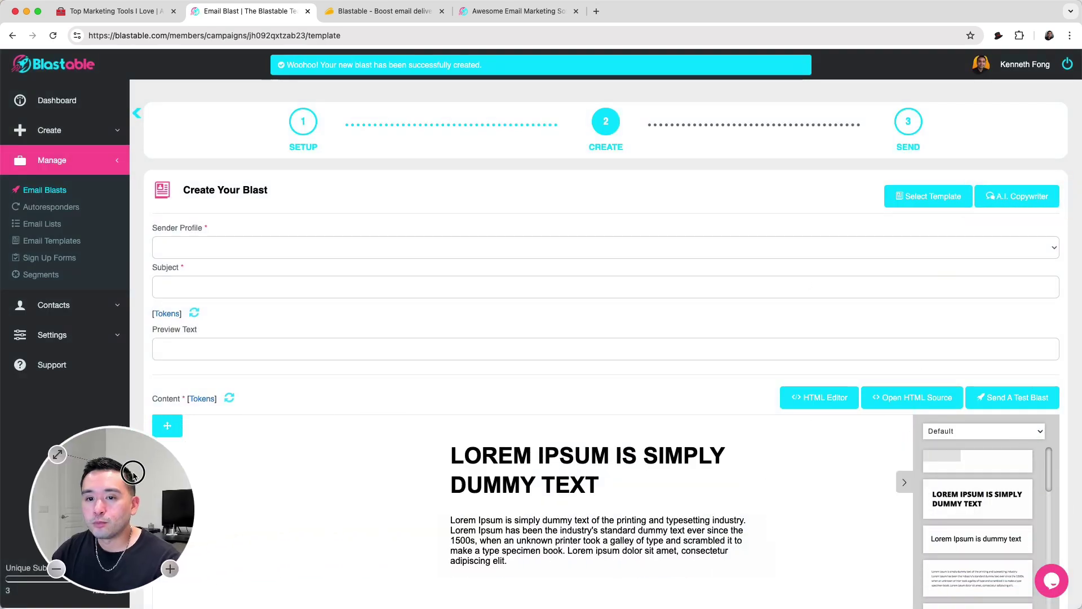
scroll(170, 229, "down", 1)
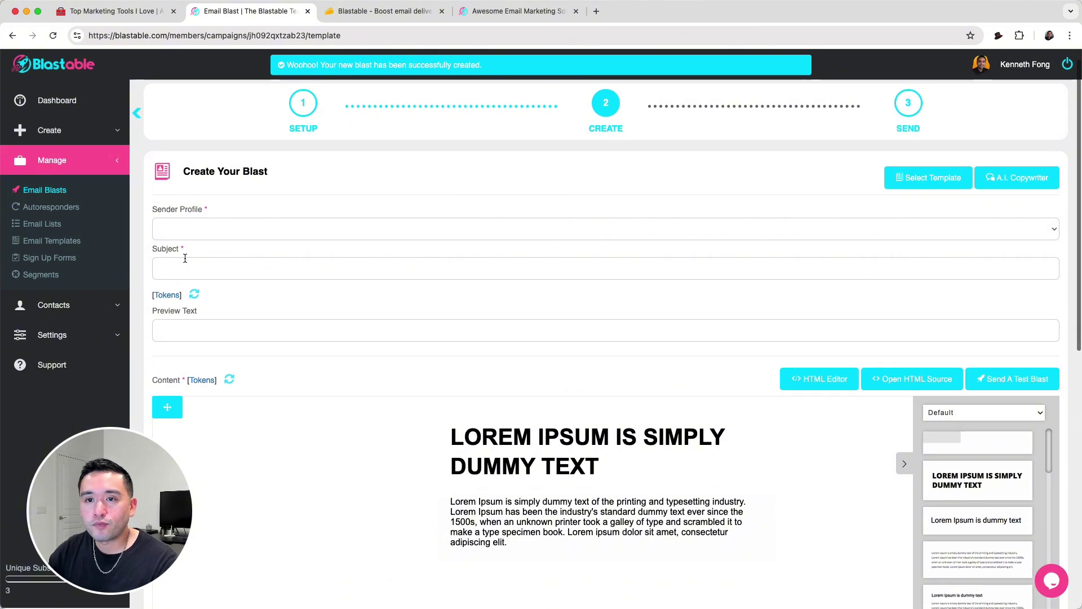
left_click(184, 267)
left_click(253, 358)
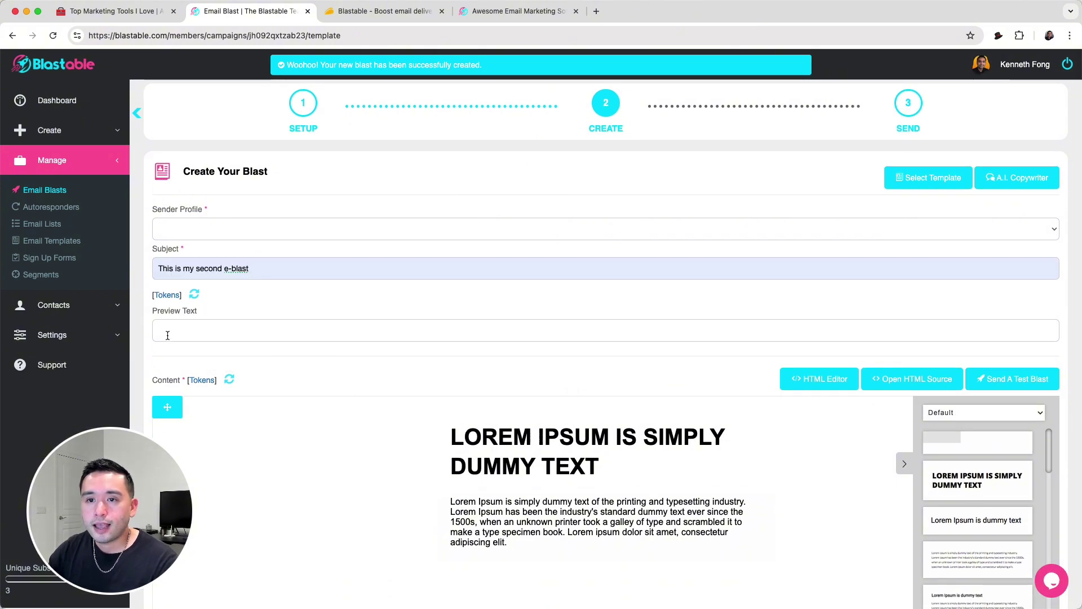
left_click(208, 325)
left_click(240, 360)
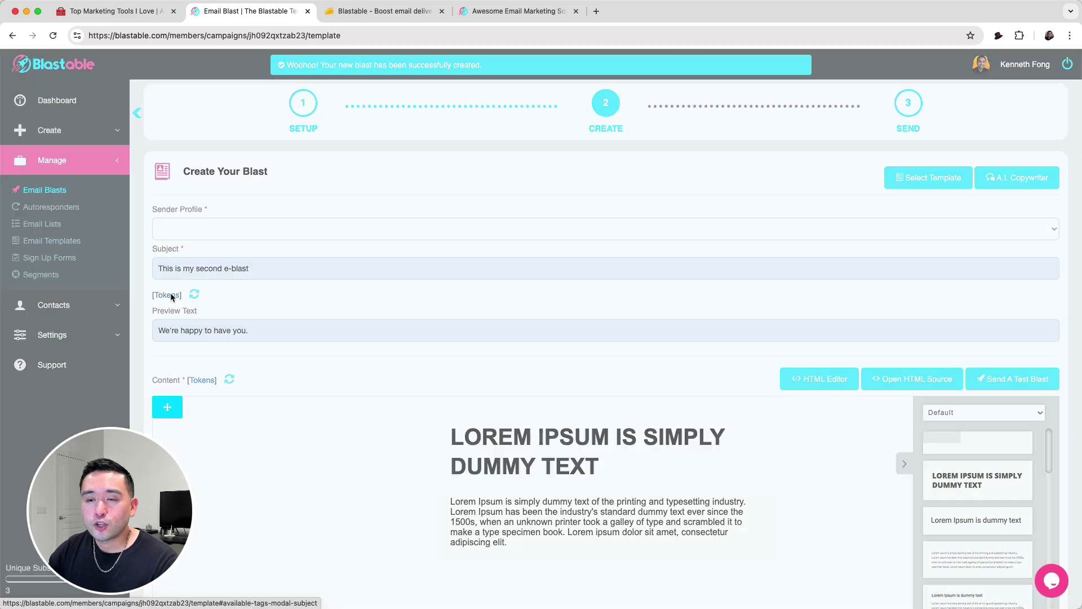
- Start the heading with the [fname] token and a comma, then open the content blocks panel
left_click(168, 295)
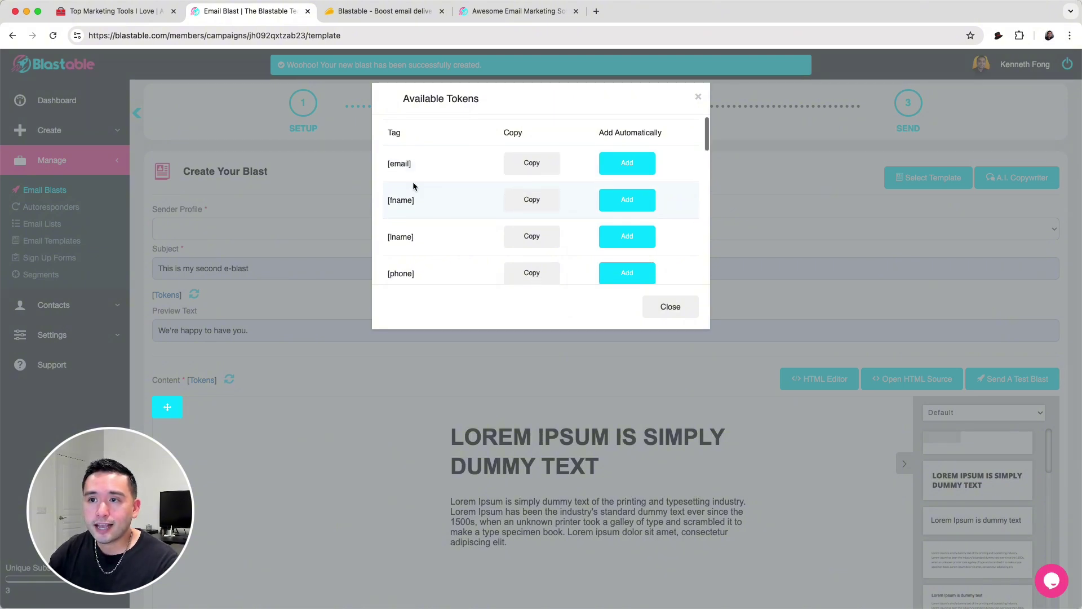
scroll(411, 243, "down", 3)
scroll(411, 248, "up", 3)
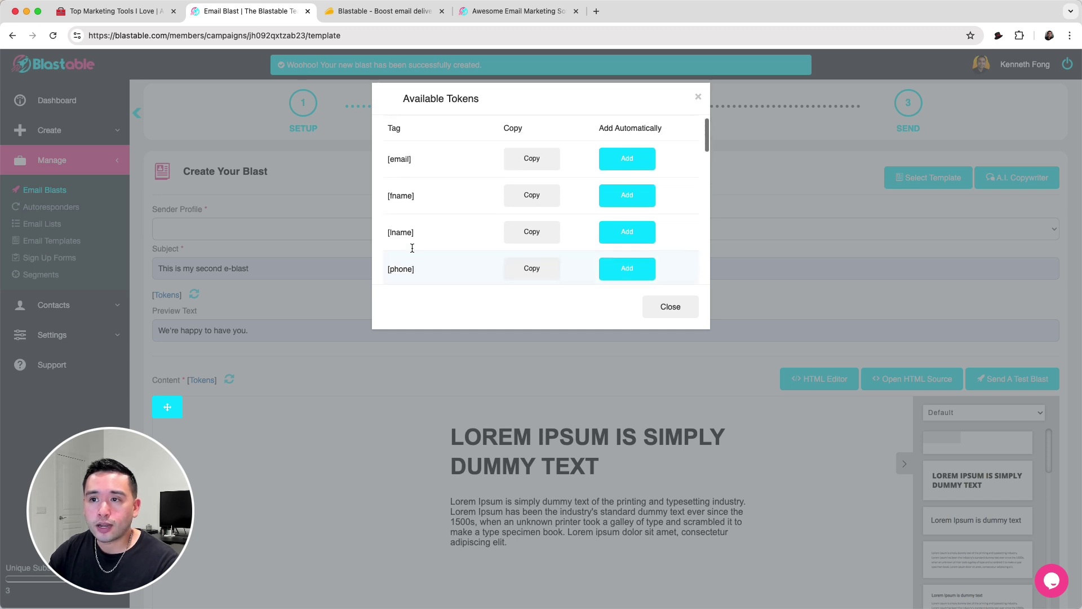
left_click(531, 193)
left_click(454, 437)
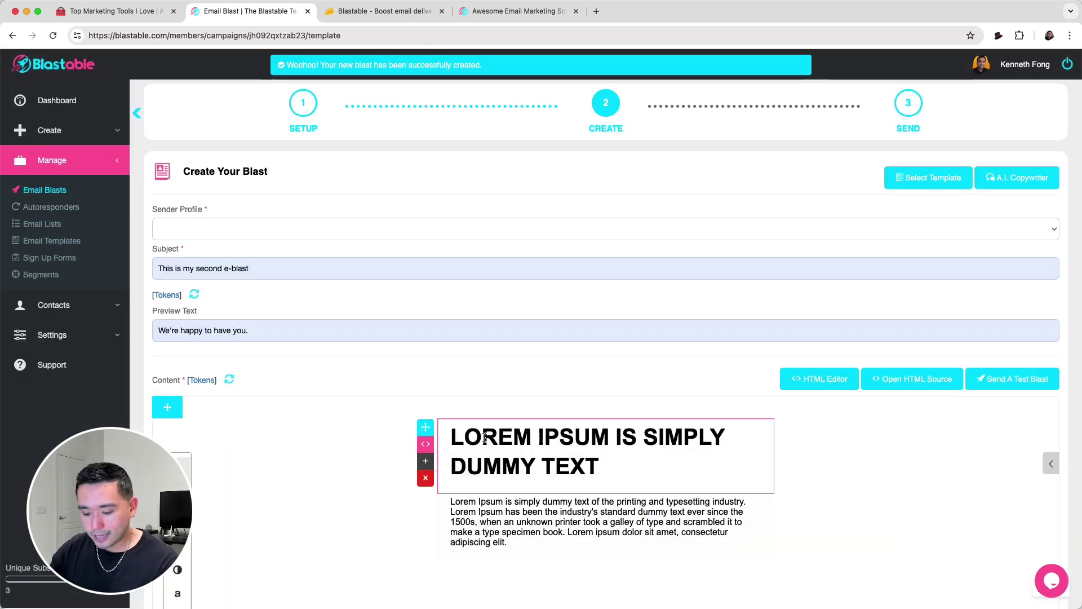
key("super+v")
scroll(460, 416, "down", 5)
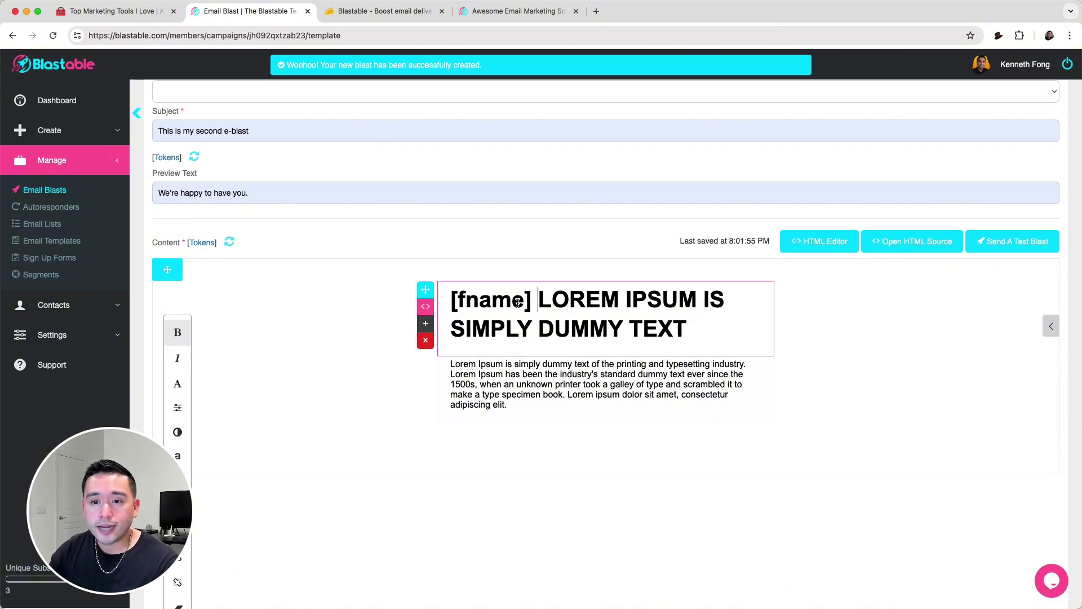
key("Left")
type(",")
scroll(720, 298, "down", 3)
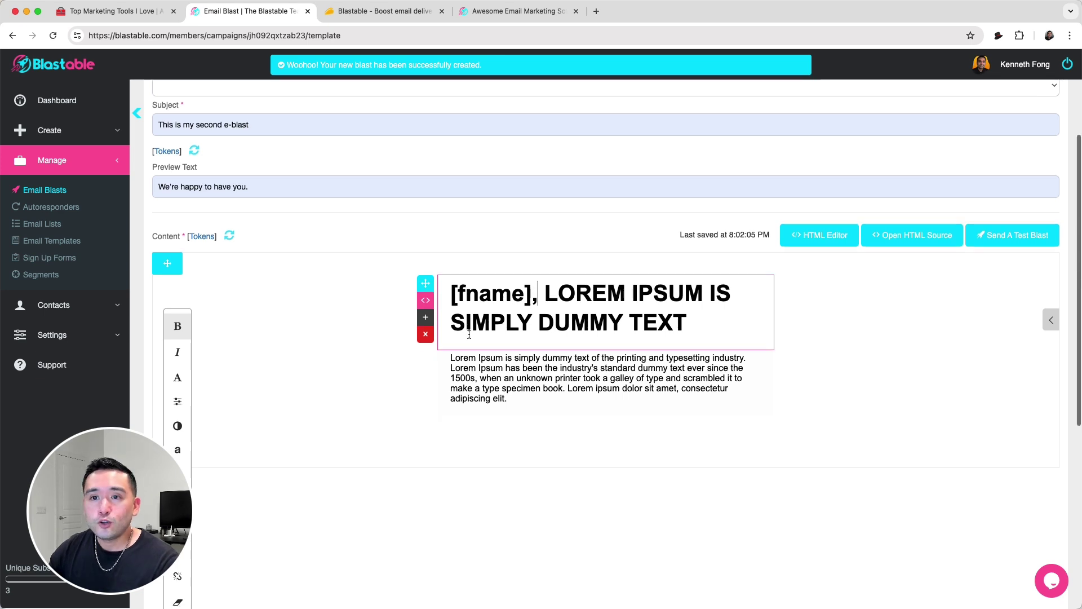
scroll(704, 299, "down", 2)
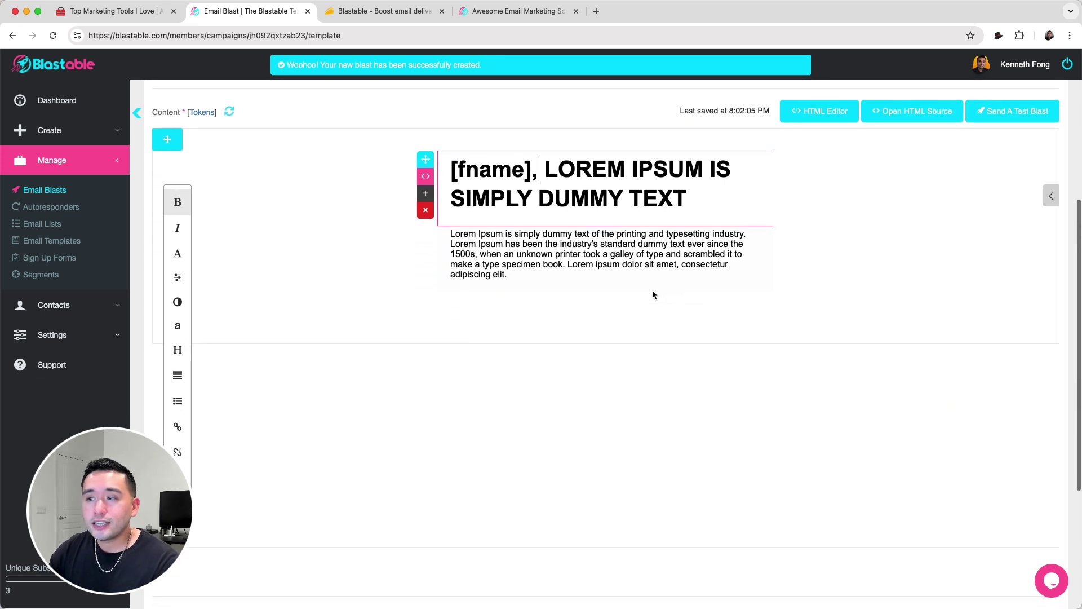
scroll(719, 293, "up", 2)
left_click(1049, 258)
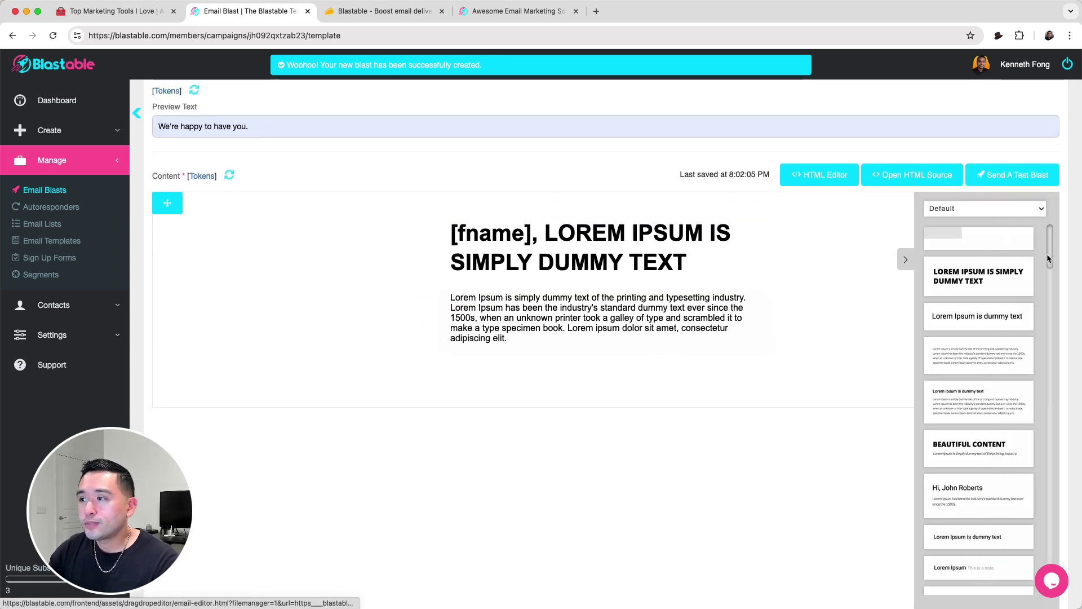
- Place a logo placeholder block above the email heading
left_click(971, 212)
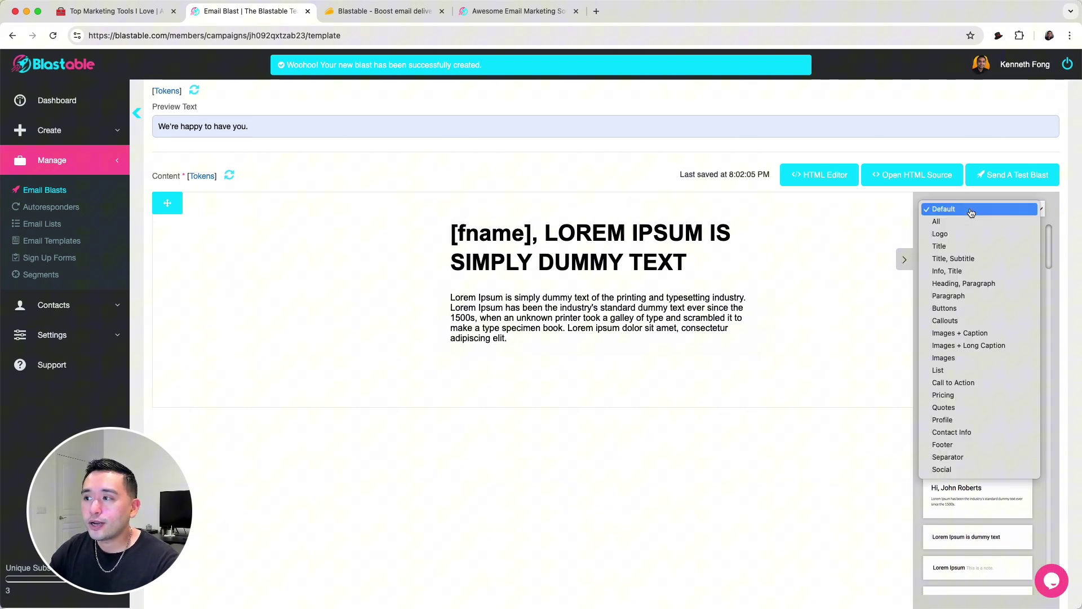
left_click(955, 239)
left_click_drag(981, 327, 597, 215)
- Add a full-width Button block below the body paragraph and select it
left_click(1047, 258)
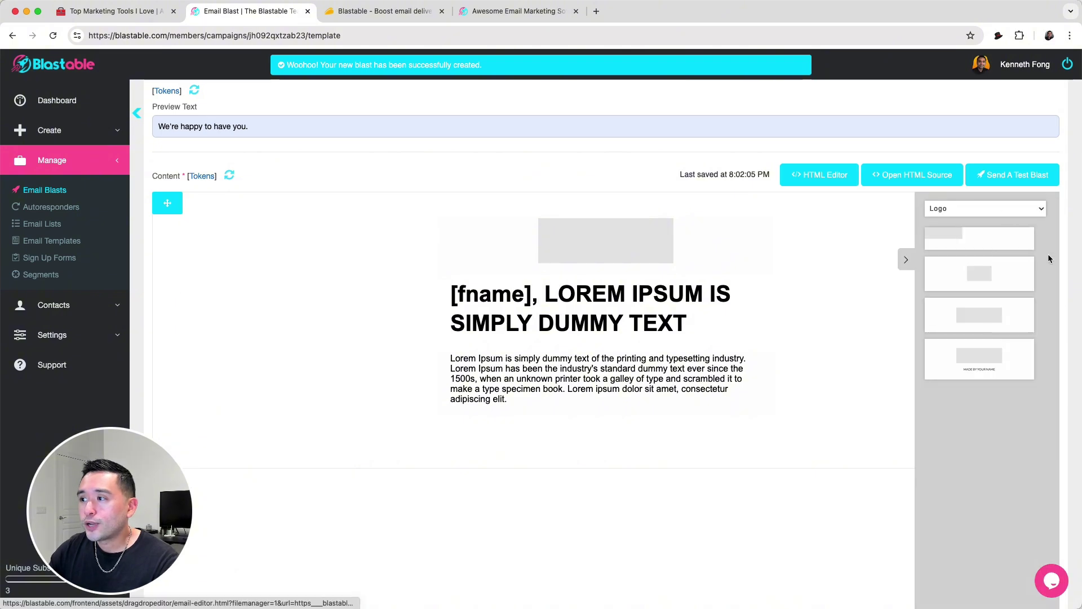
left_click(982, 212)
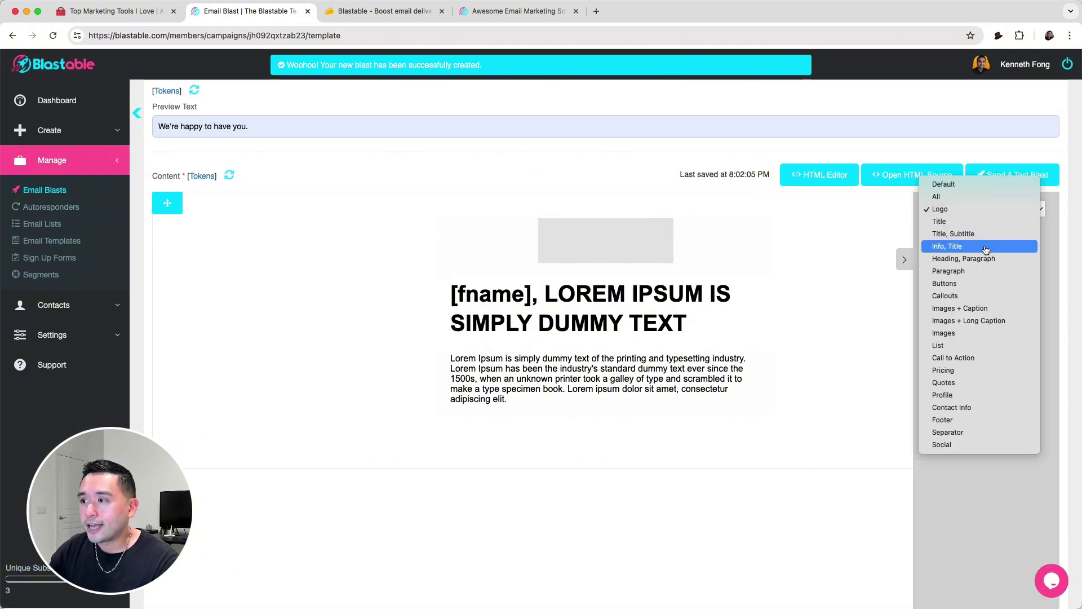
left_click(981, 283)
left_click_drag(978, 244, 599, 416)
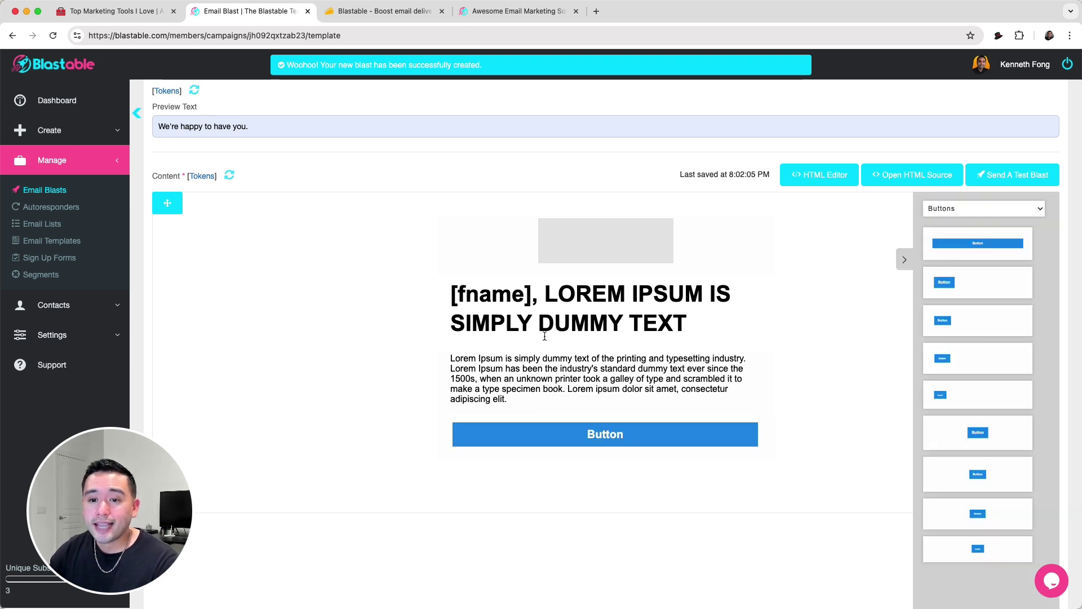
left_click(581, 438)
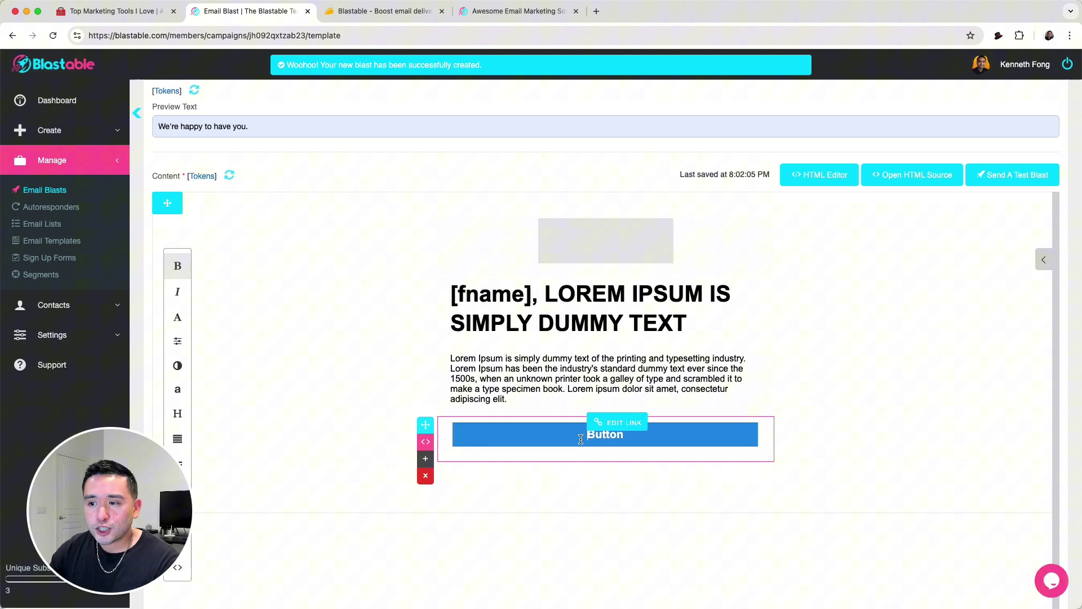
- Give the button a Rounded border with Full Size alignment, then view the template in the HTML Editor
left_click(618, 426)
scroll(612, 423, "up", 1)
left_click(564, 393)
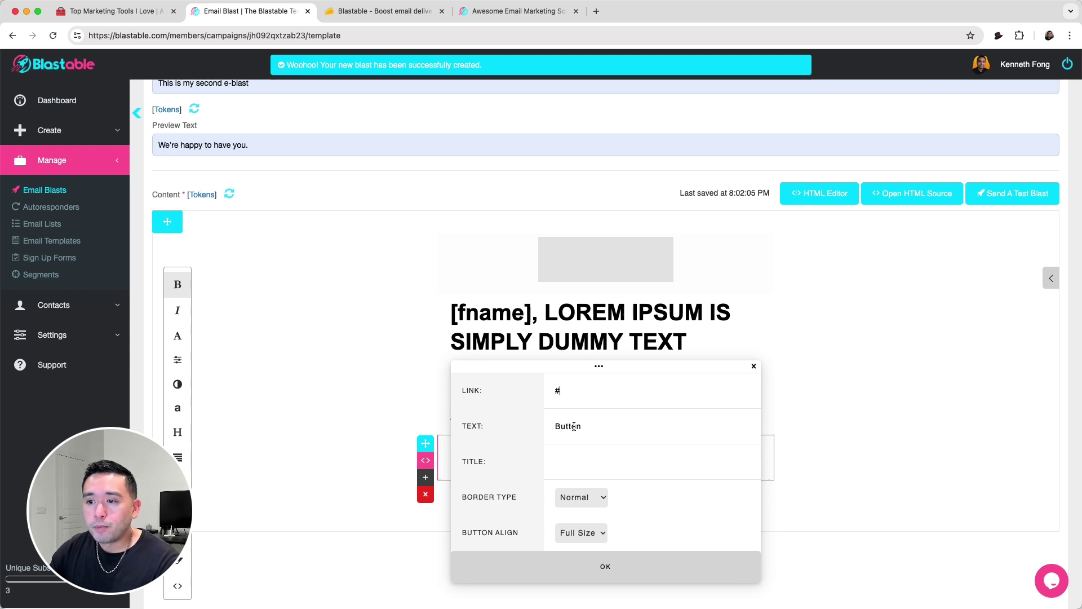
scroll(573, 426, "down", 3)
left_click(599, 498)
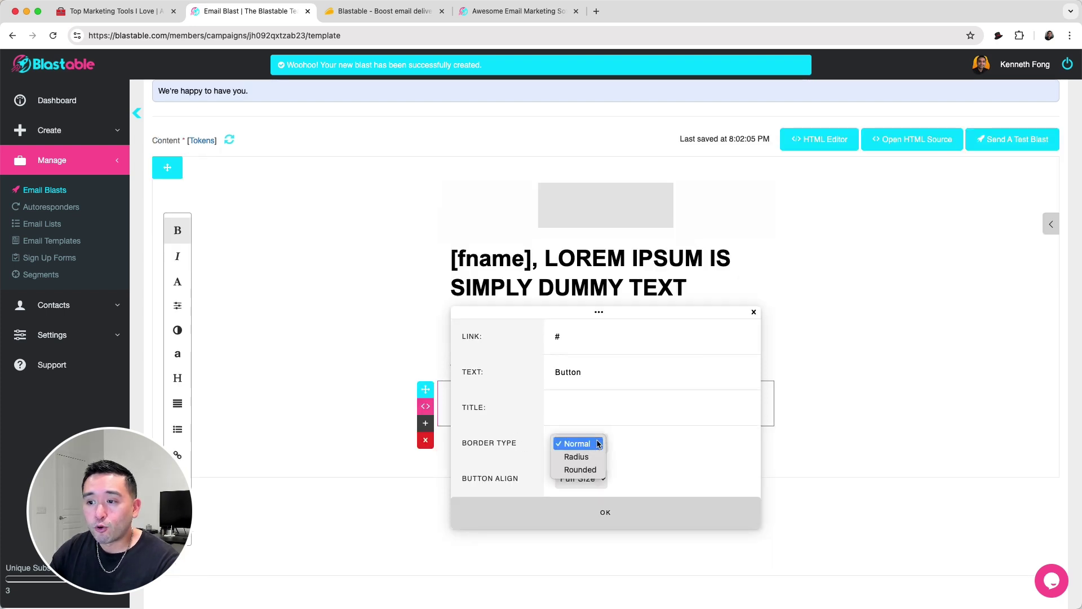
left_click(595, 456)
left_click(594, 443)
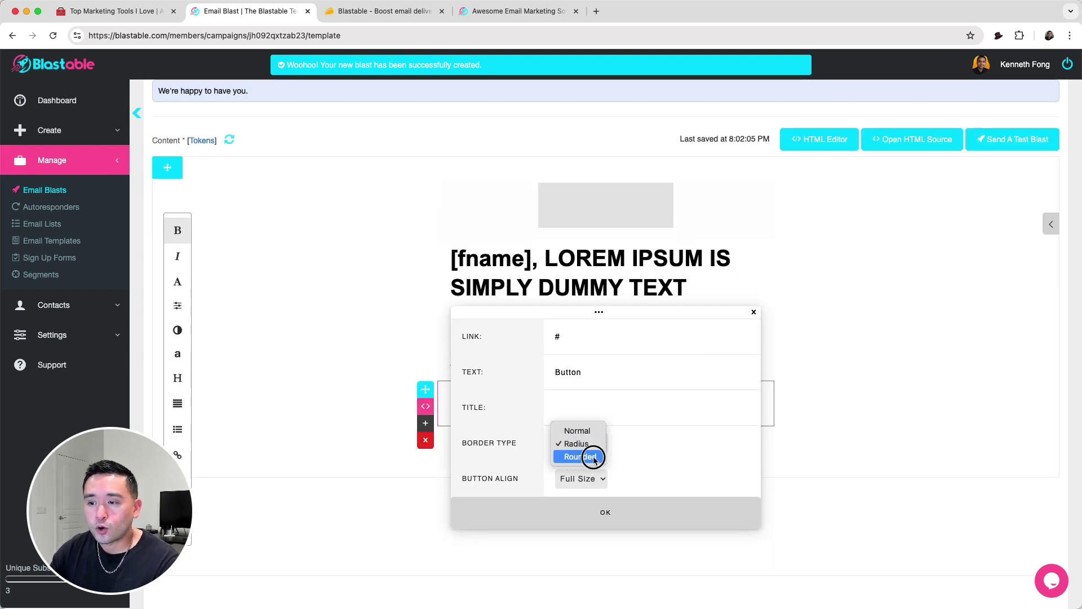
left_click(593, 455)
left_click(587, 479)
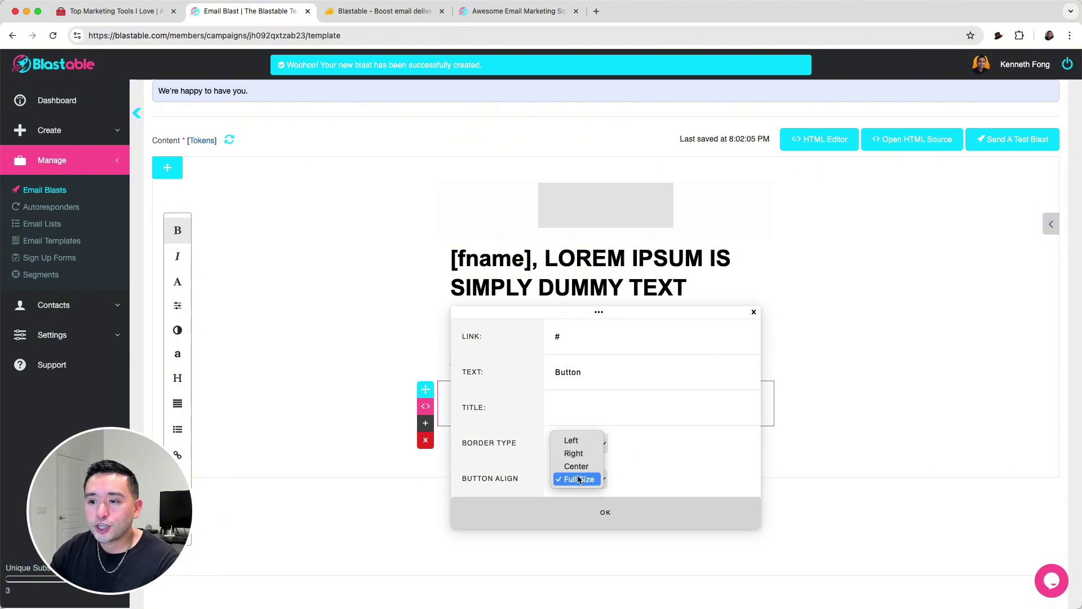
left_click(598, 516)
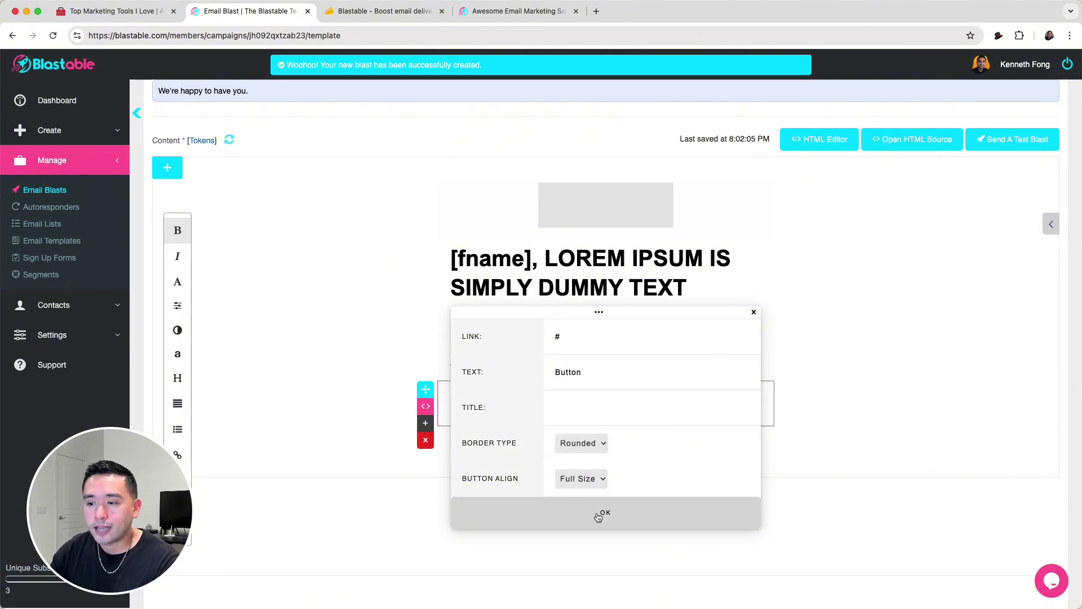
left_click(599, 516)
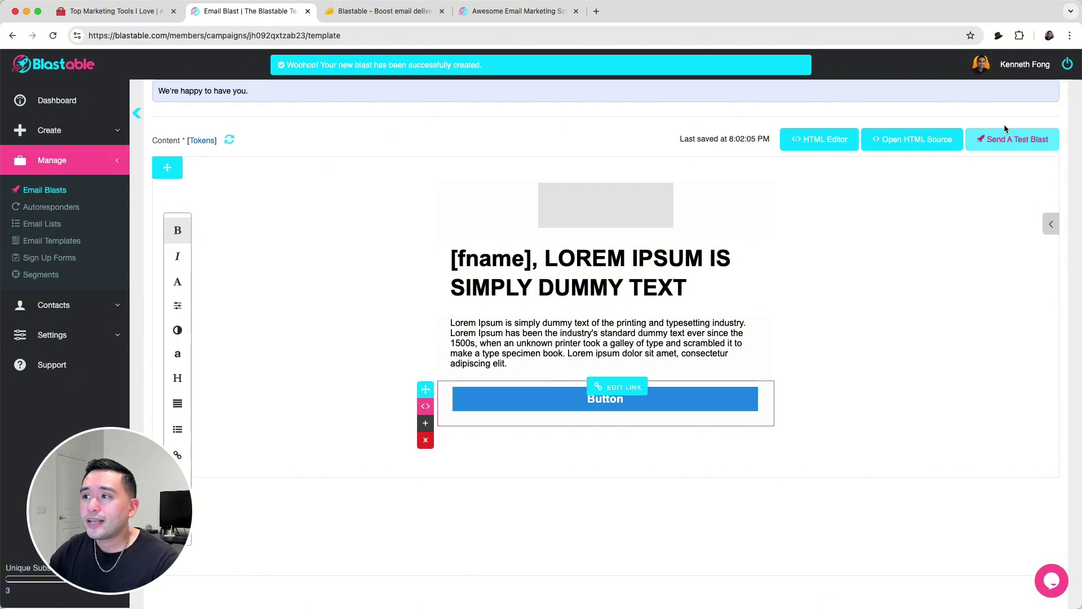
left_click(825, 144)
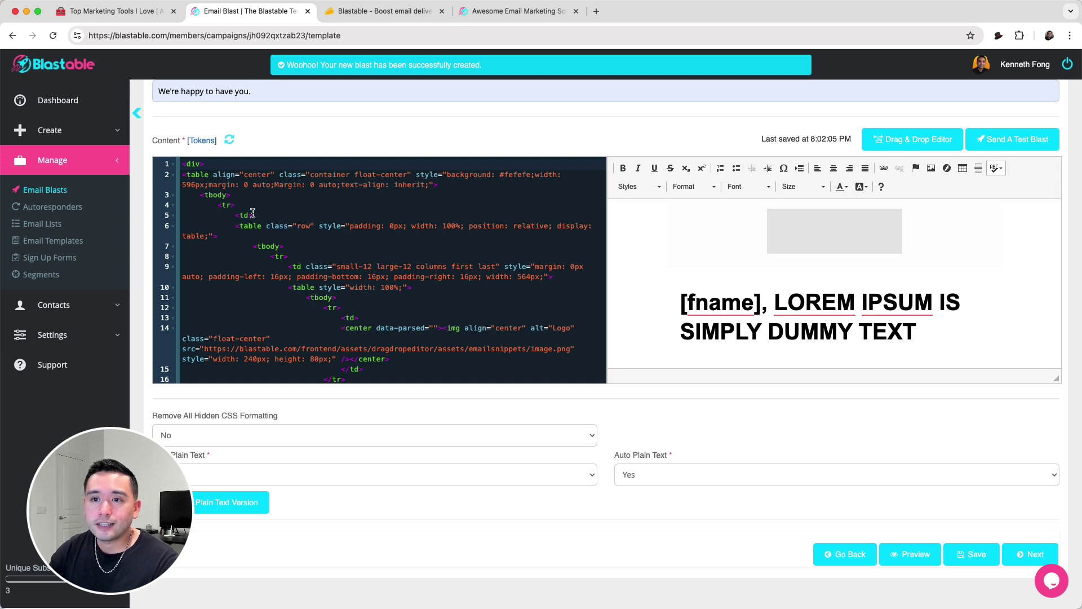
- Inspect a section of the template's HTML code, then return to the Drag & Drop Editor
left_click_drag(207, 175, 417, 378)
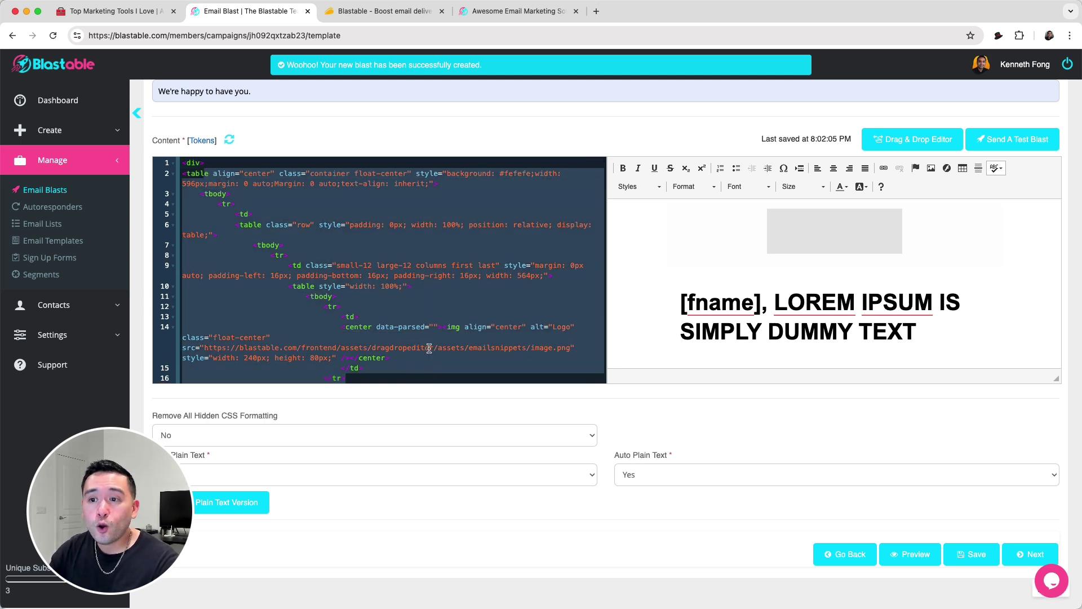
left_click(429, 348)
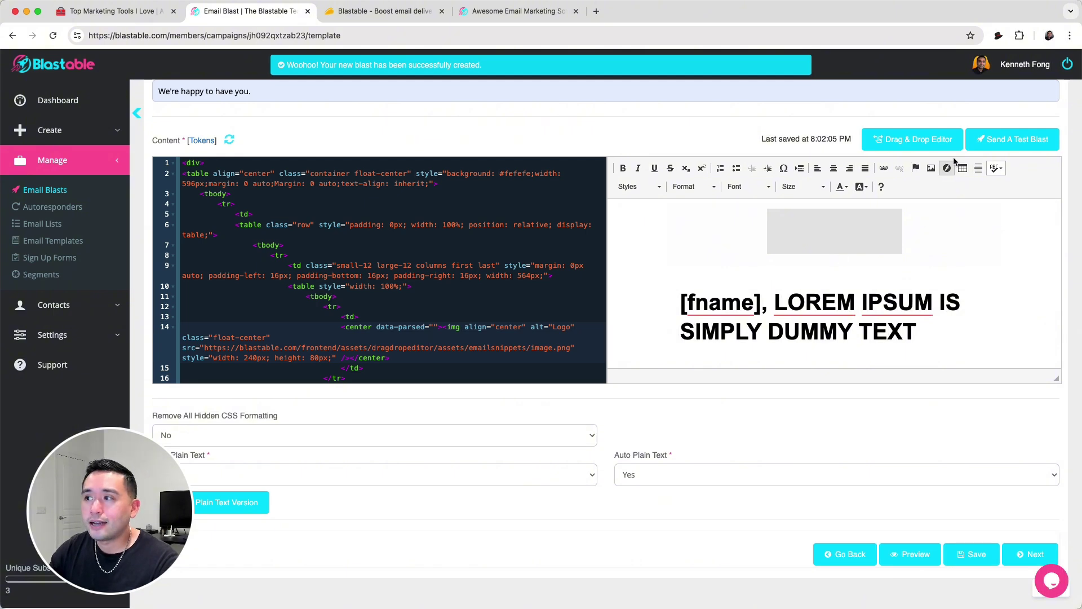
left_click(922, 148)
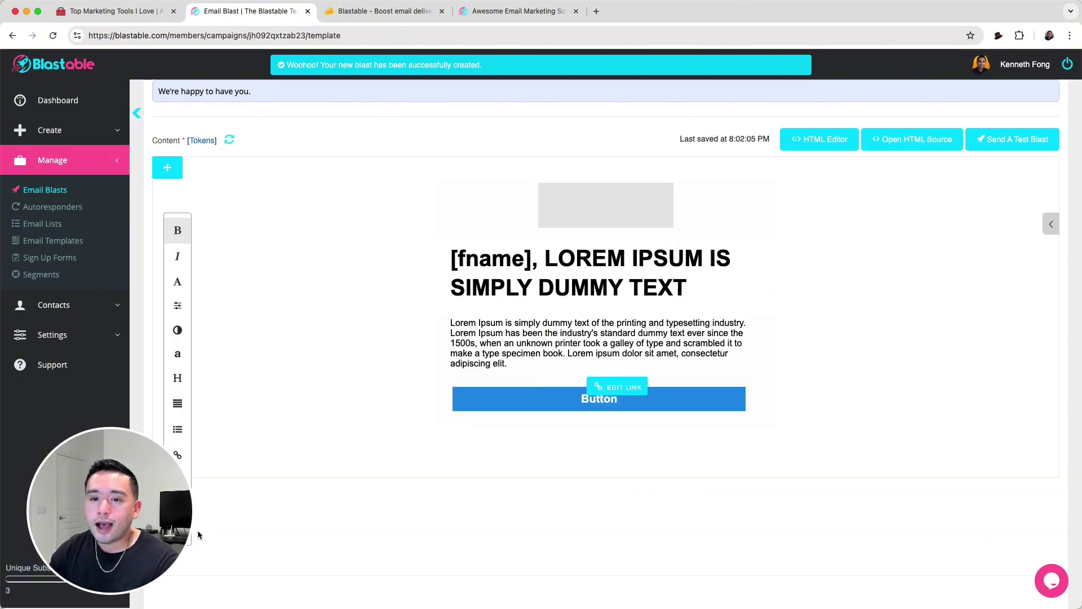
- Make the body paragraph bold in the Abel font with Heading 2 formatting
left_click_drag(133, 503, 981, 505)
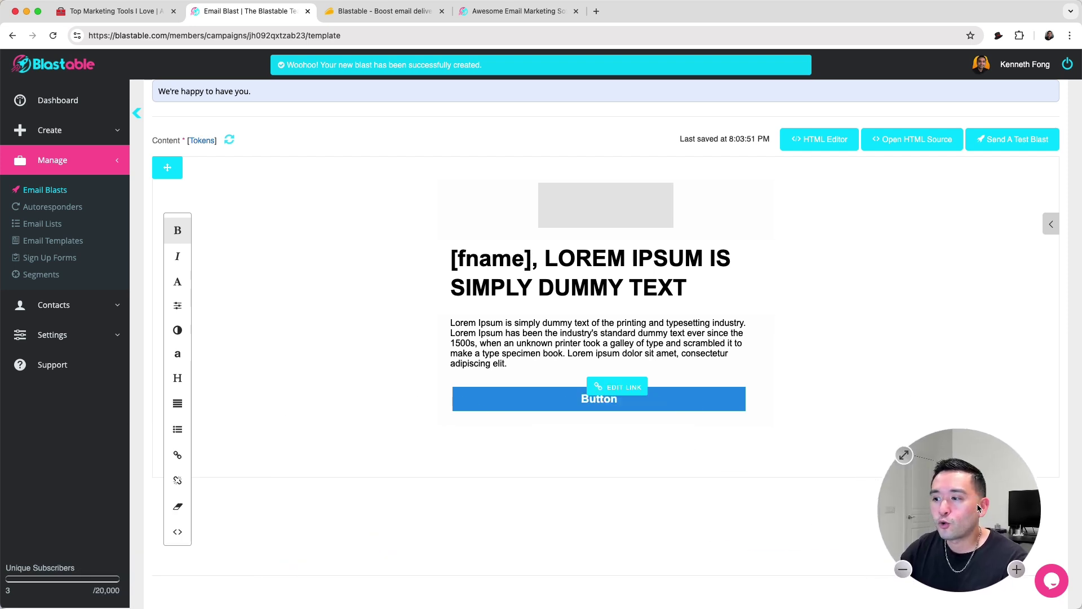
left_click(454, 325)
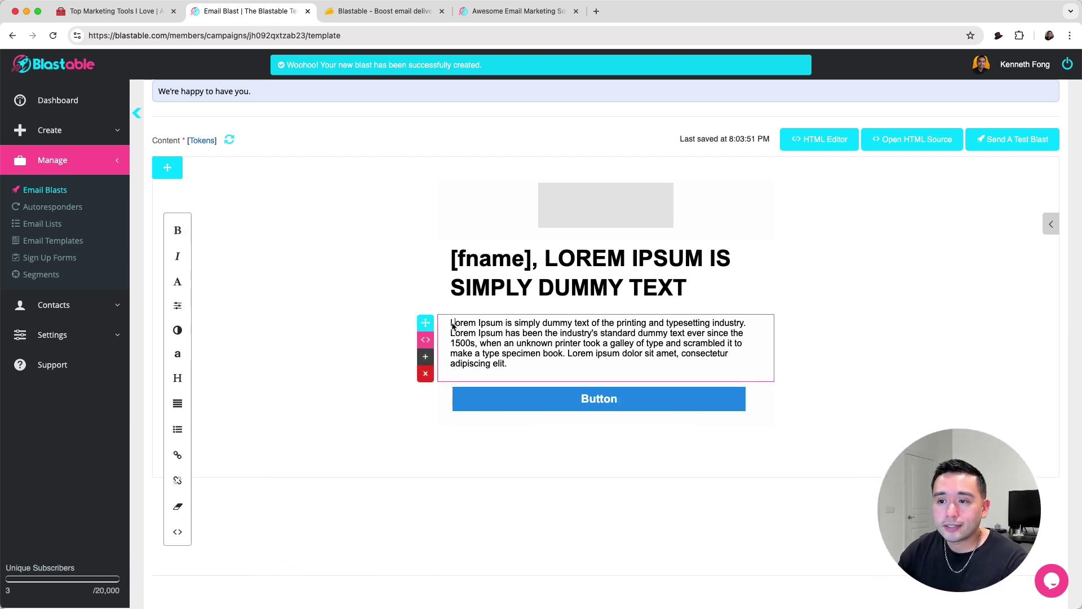
left_click_drag(454, 324, 518, 367)
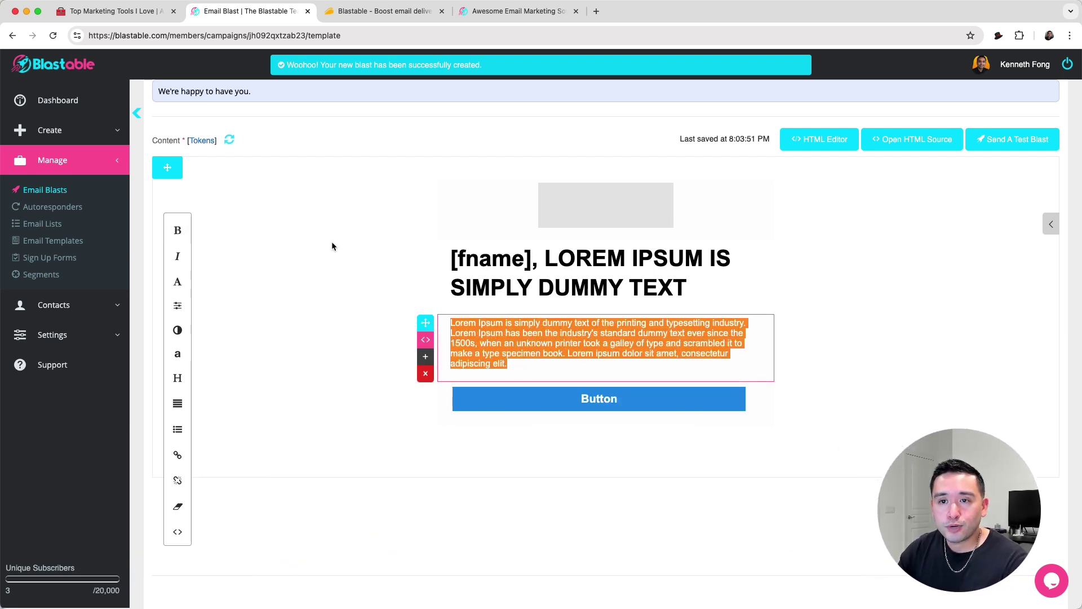
left_click(177, 230)
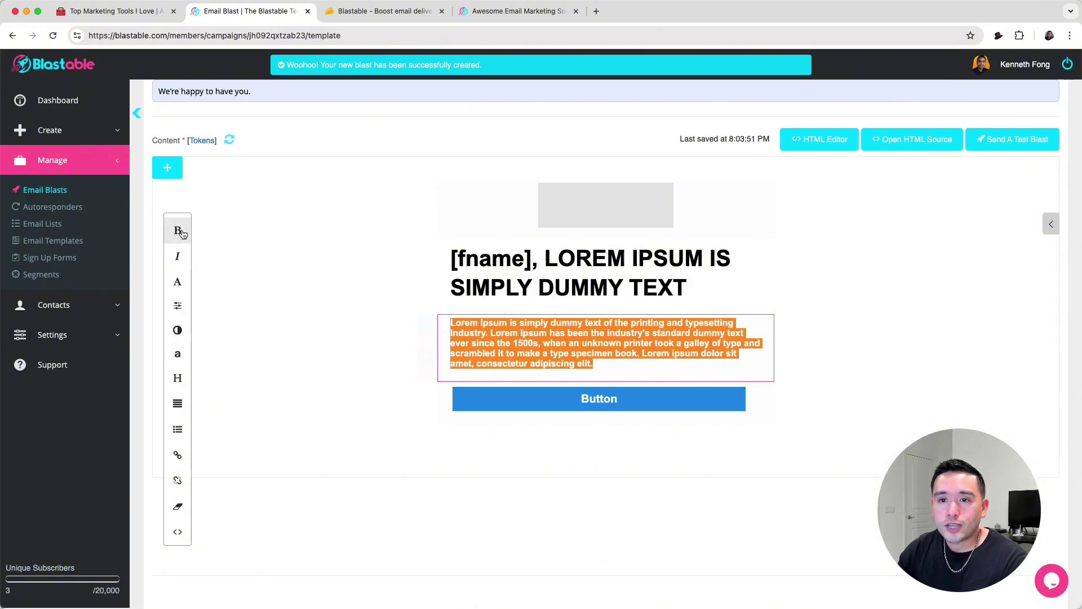
left_click(177, 354)
left_click(238, 427)
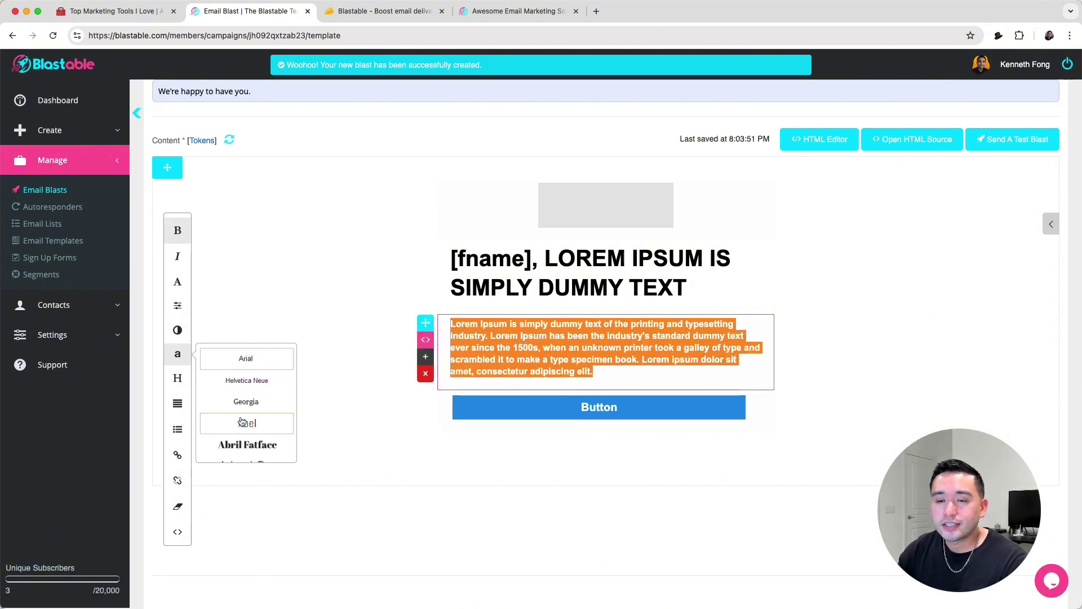
left_click(177, 377)
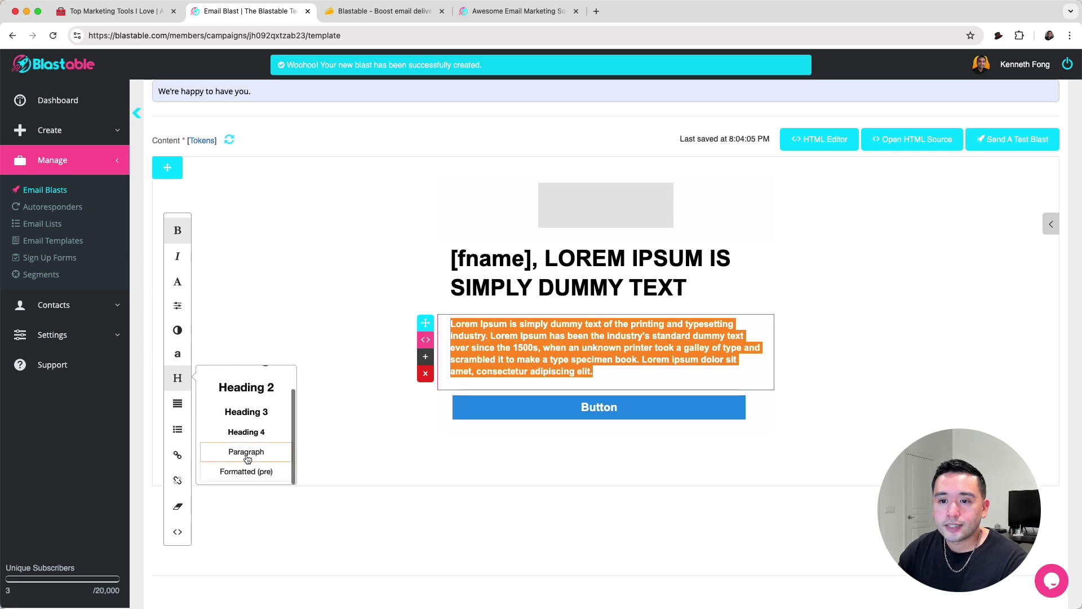
left_click(220, 389)
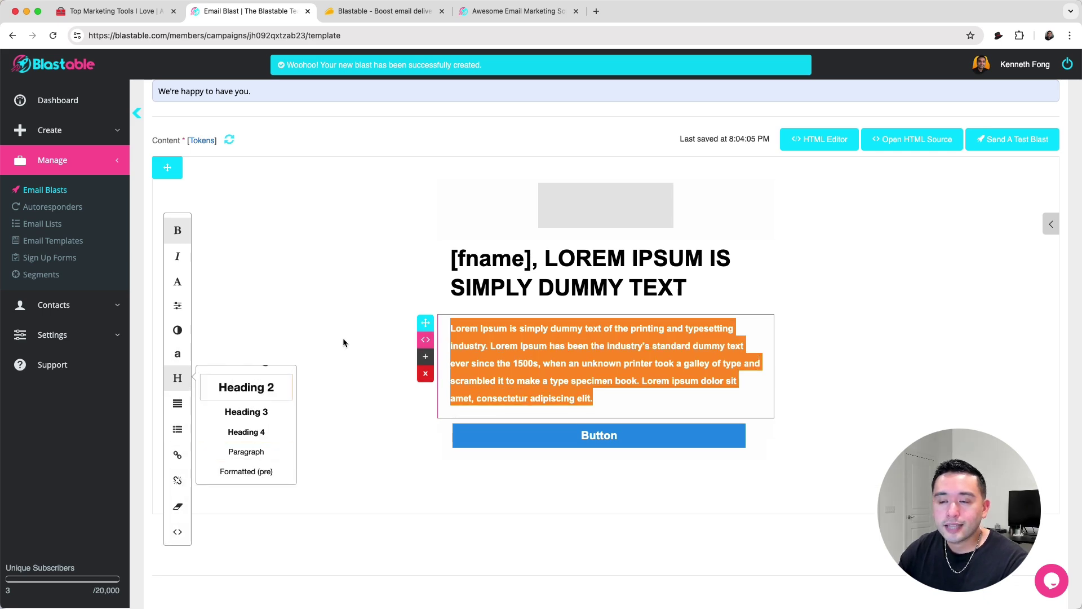
left_click(343, 337)
scroll(727, 328, "up", 2)
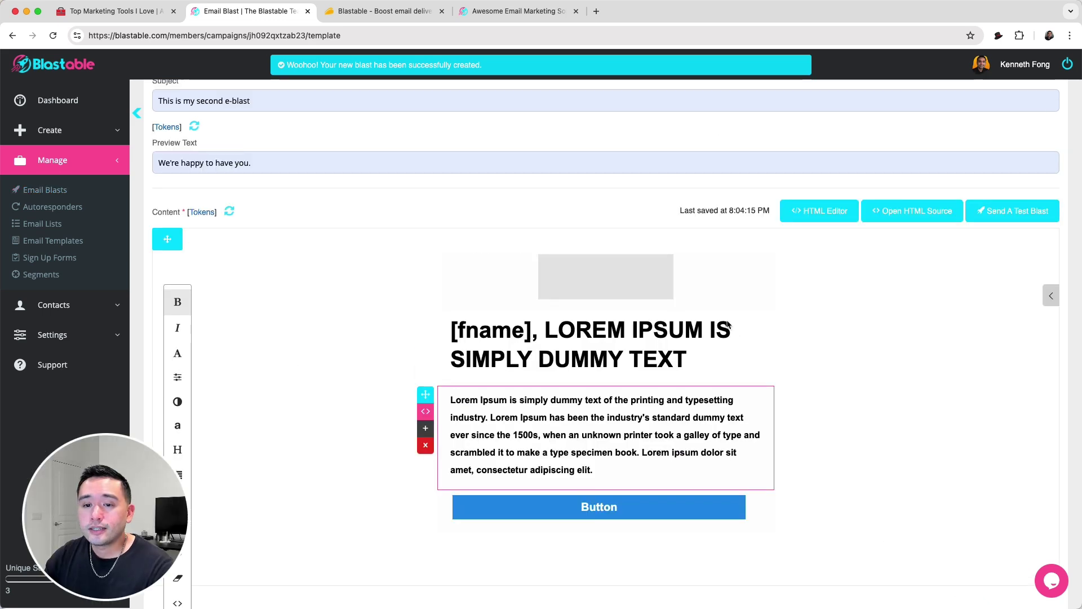
scroll(727, 324, "down", 6)
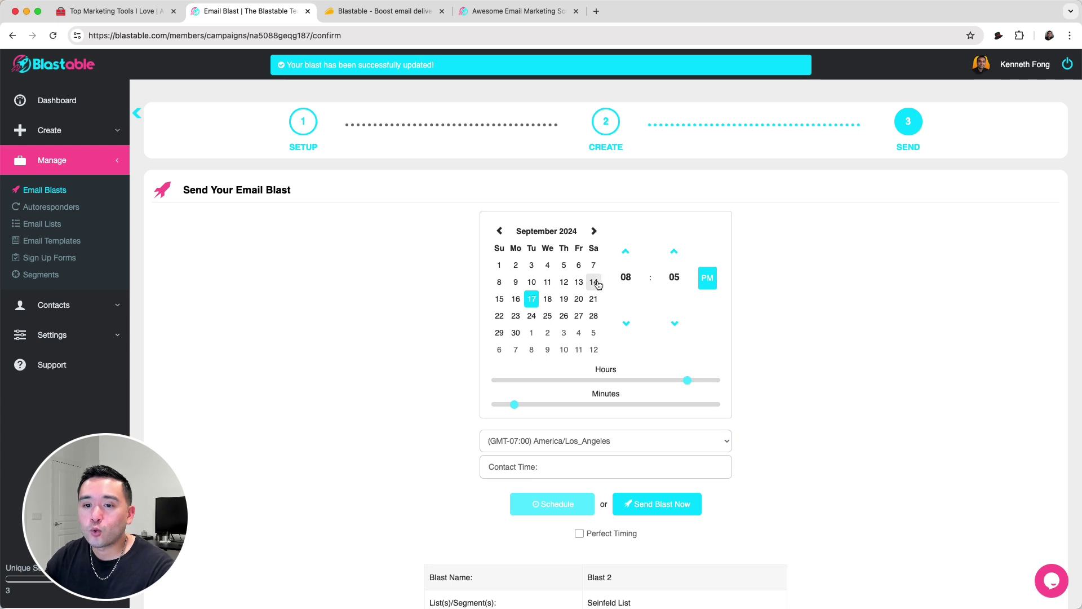
- Scroll down the Send step to review the blast summary below the scheduling calendar
scroll(639, 282, "down", 3)
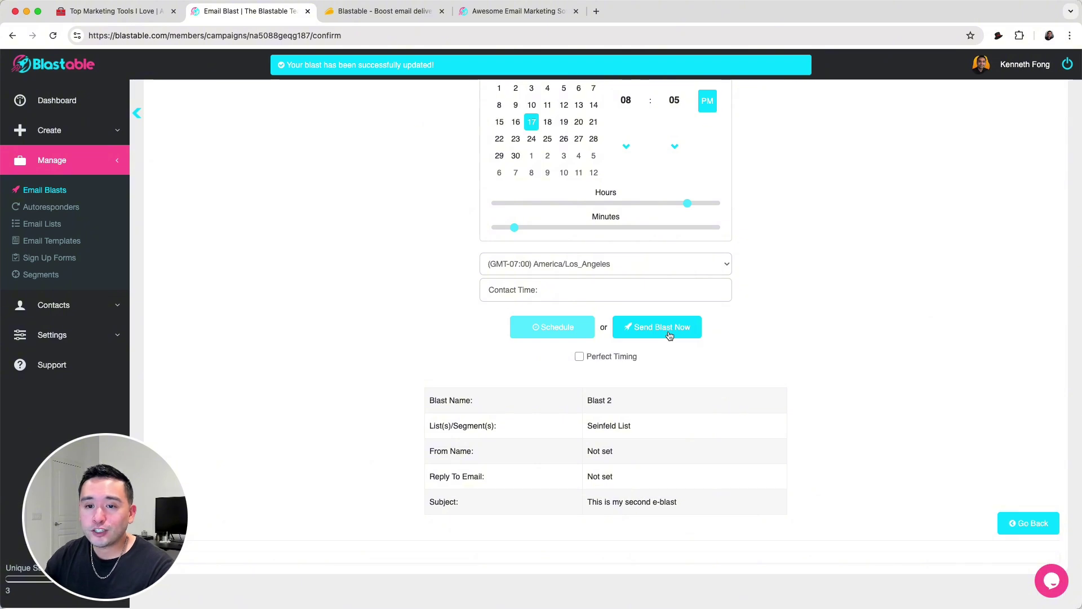
mouse_move(622, 366)
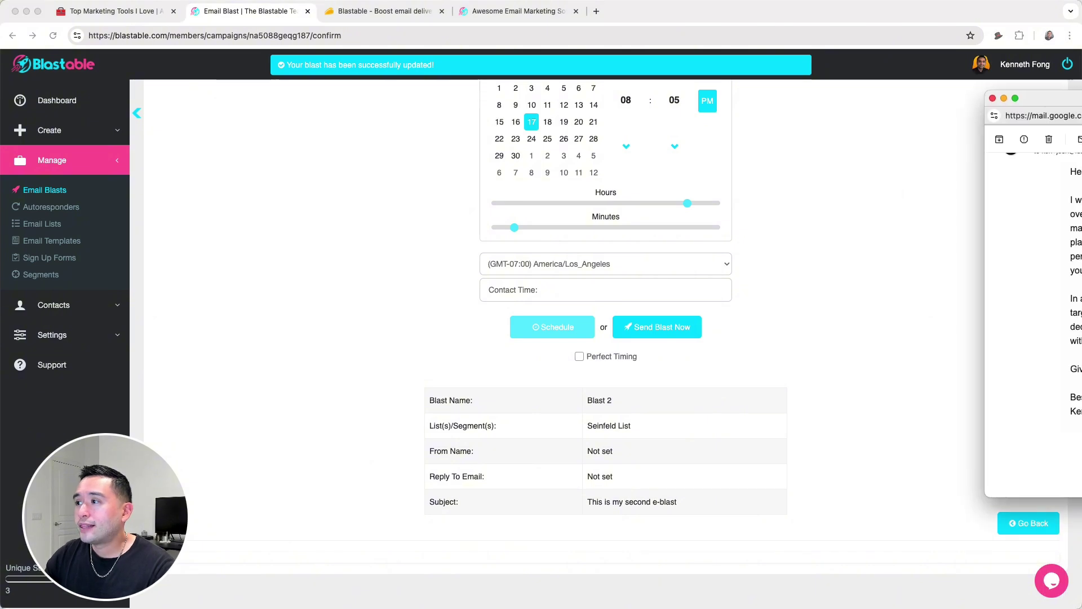
- Bring the received e-blast into view in Gmail and select its body and footer text
left_click_drag(1081, 85, 610, 90)
scroll(660, 212, "up", 2)
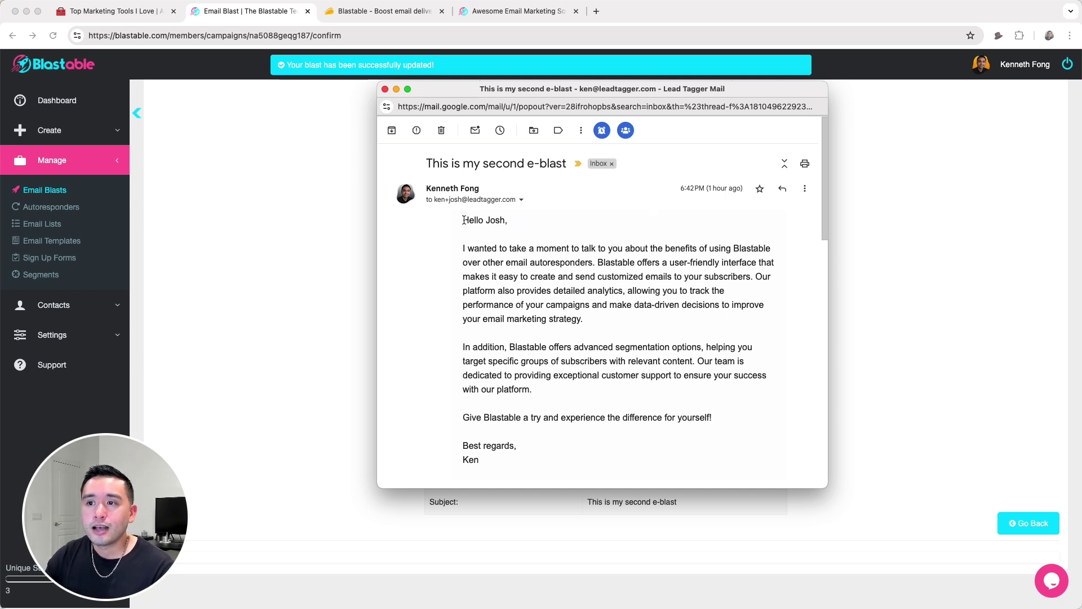
left_click_drag(463, 220, 486, 459)
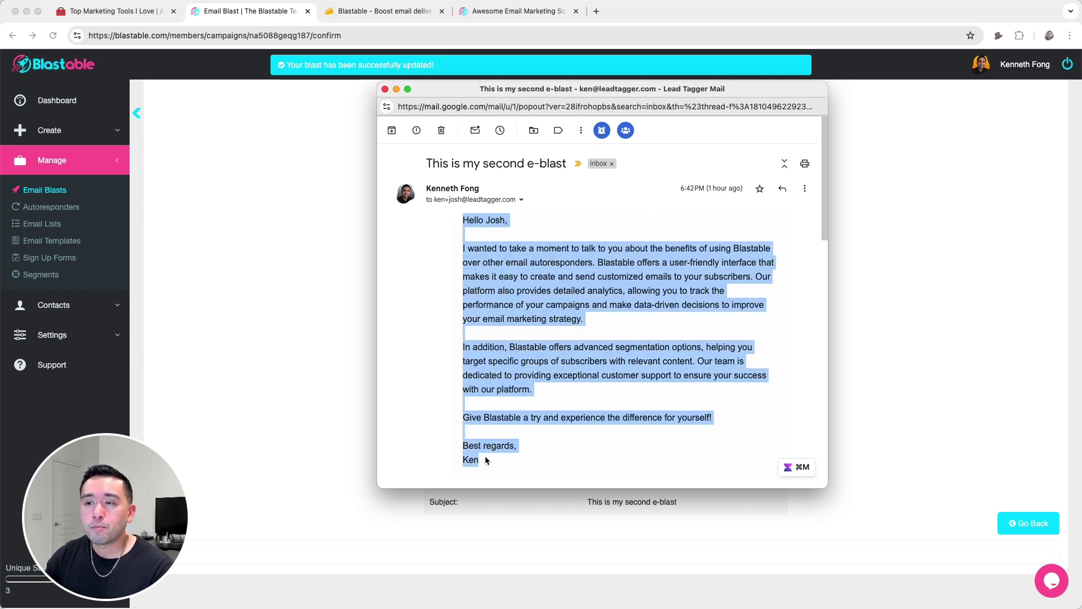
scroll(513, 435, "down", 4)
triple_click(624, 375)
scroll(624, 374, "down", 2)
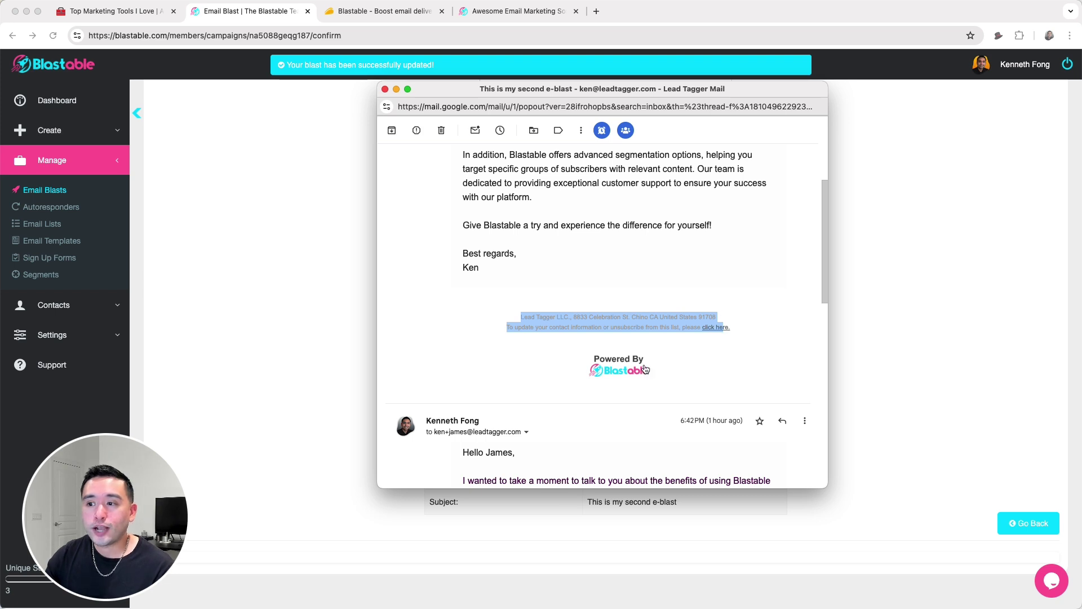
scroll(650, 367, "up", 5)
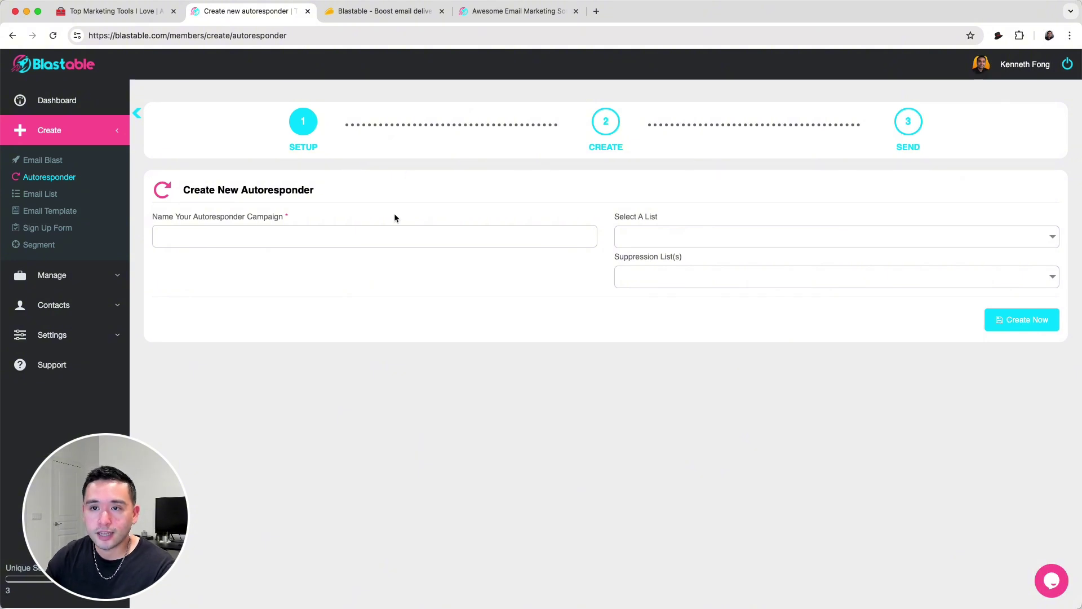
- Create autoresponder campaign 'Autoresponder 3' on the Opt In list
left_click(280, 242)
type("Autoresponder 3")
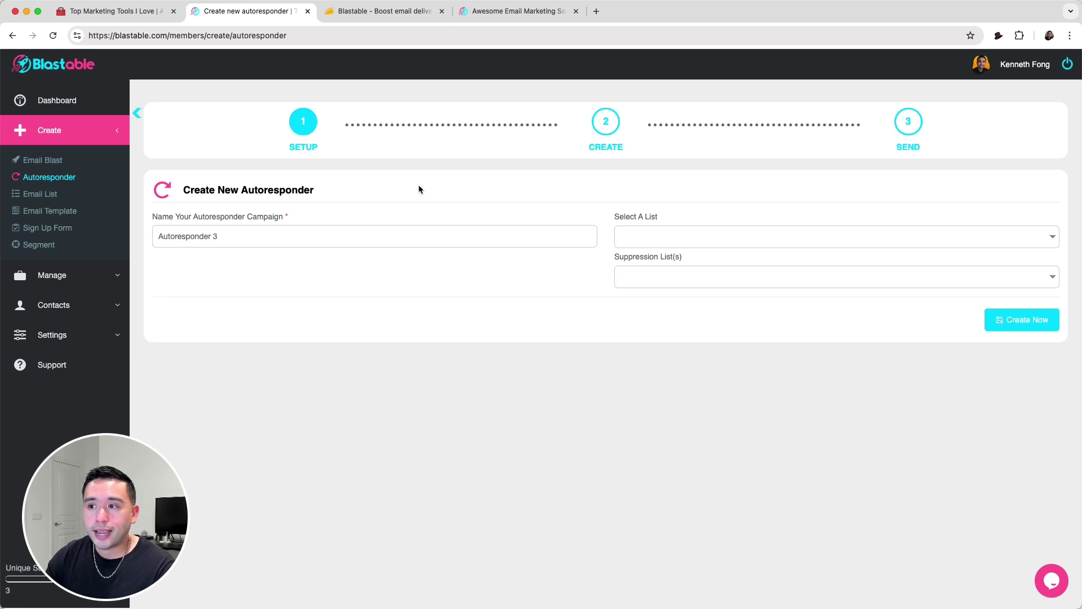
left_click(699, 239)
left_click(634, 292)
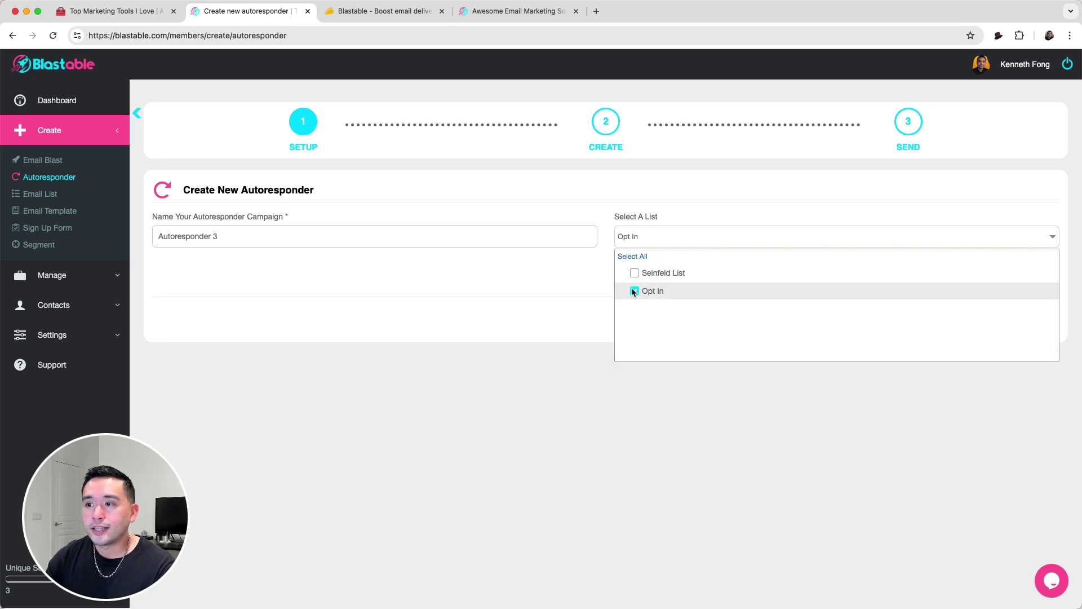
left_click(555, 293)
left_click(1018, 320)
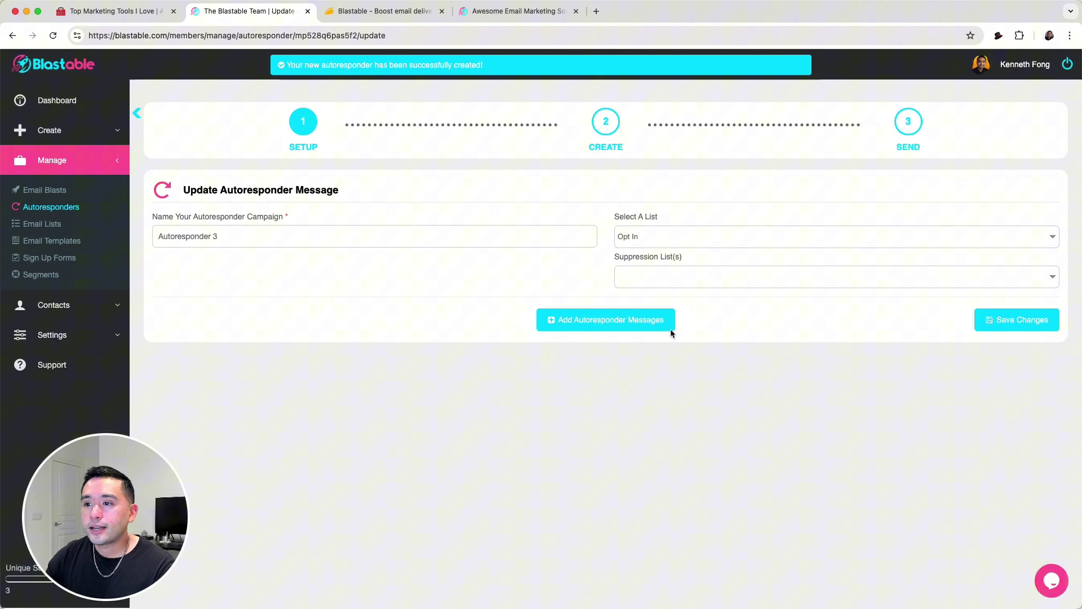
- Add message Email 1, sent 0 days after subscribing, and continue to its content
left_click(595, 320)
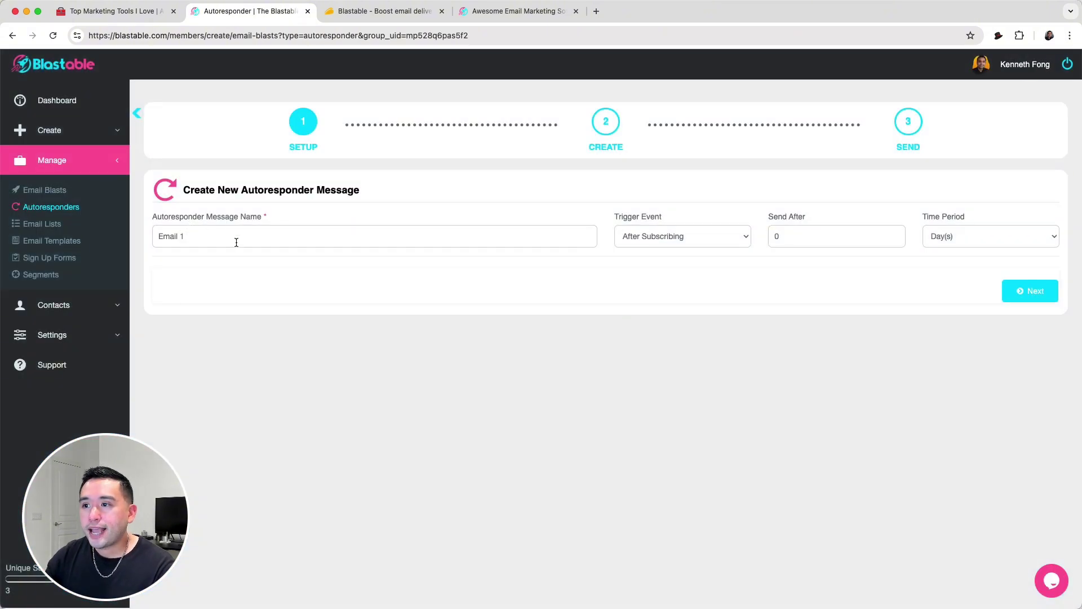
left_click(661, 240)
left_click(661, 236)
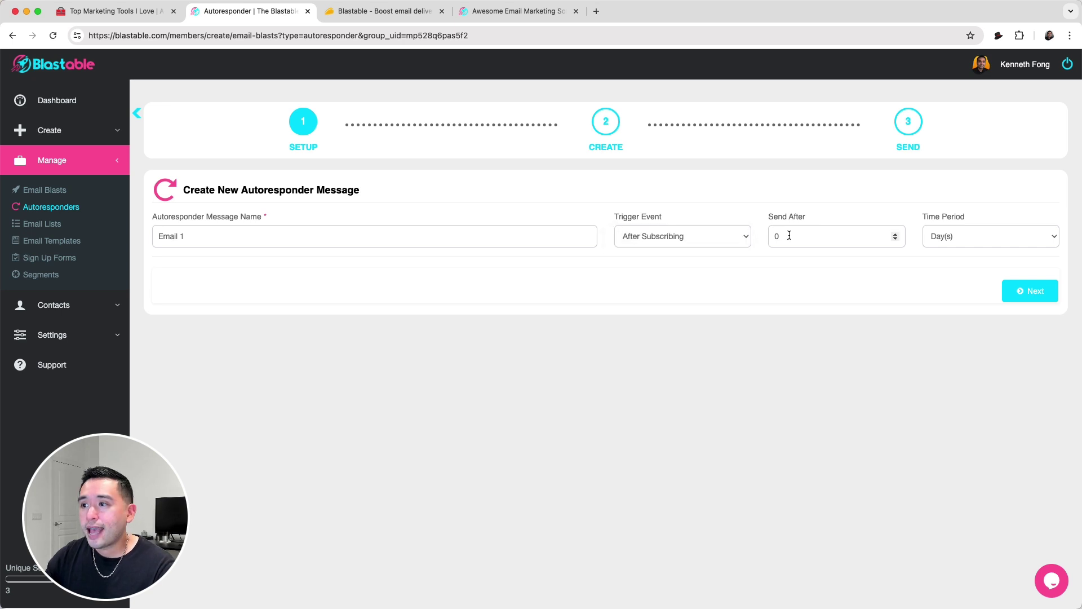
left_click(952, 237)
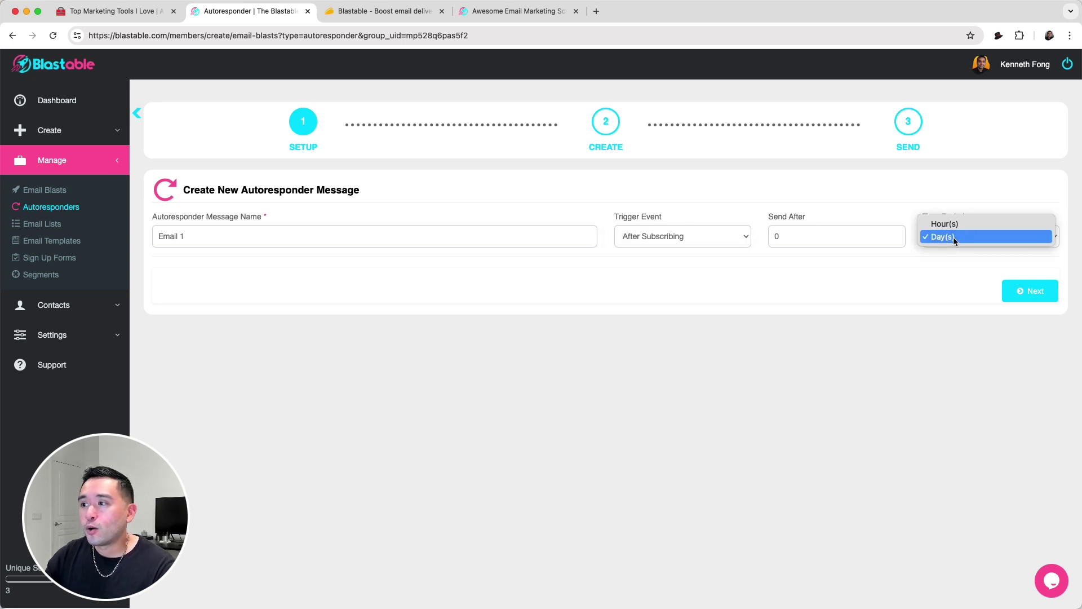
left_click(955, 180)
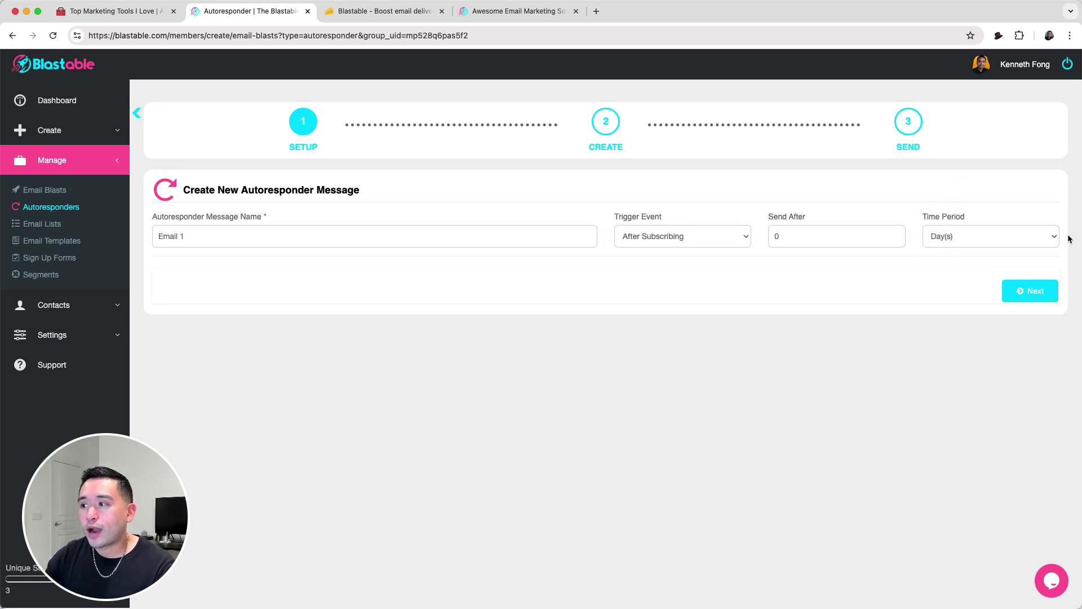
left_click(1034, 296)
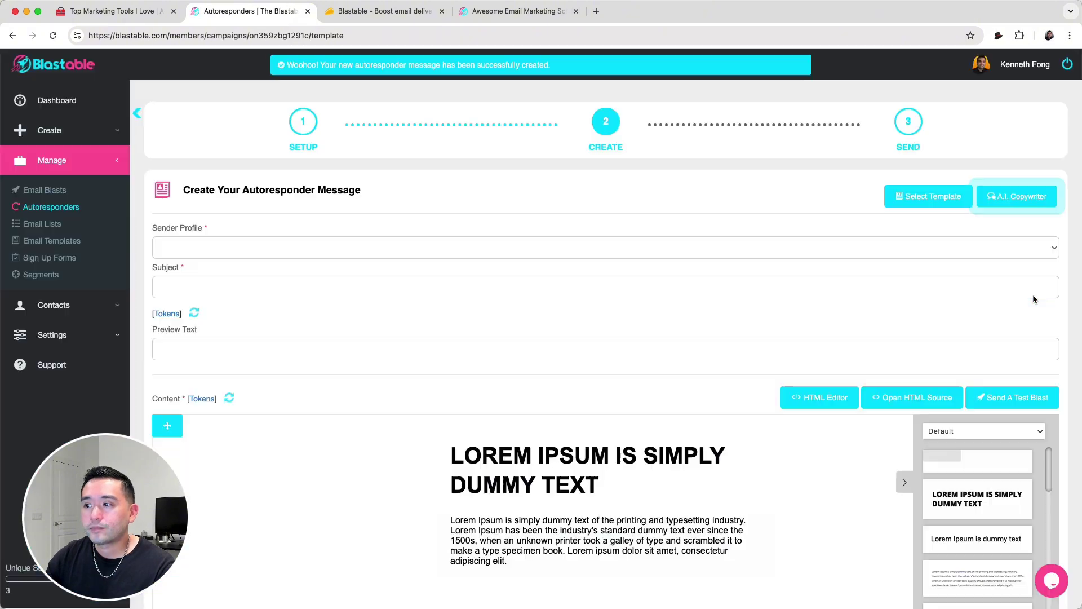
- Scroll through the autoresponder message, then bring up the empty A.I. Copywriter prompt window
scroll(699, 290, "down", 2)
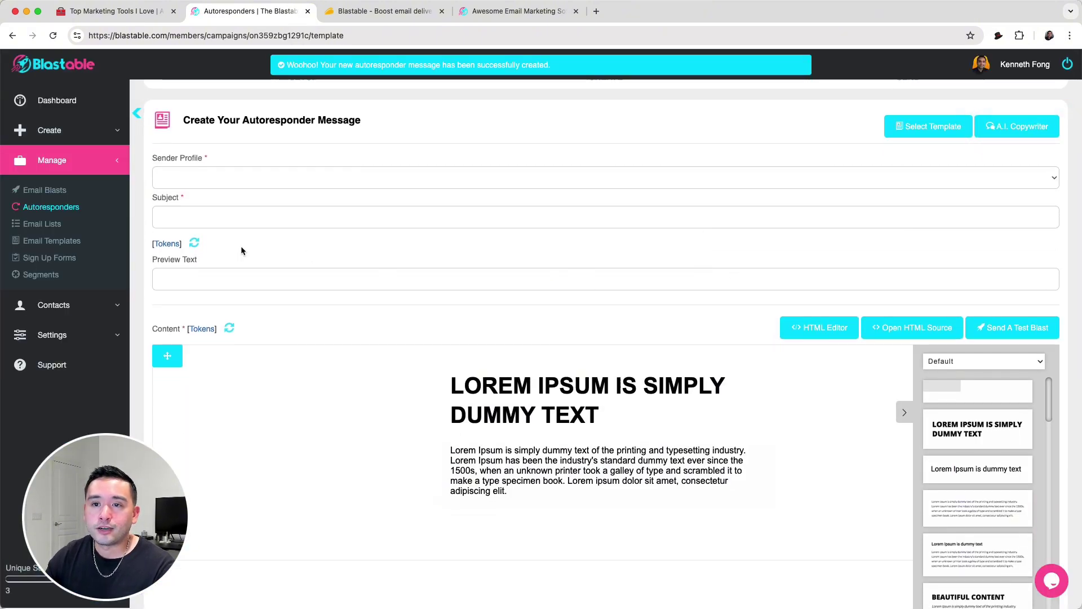
scroll(637, 356, "down", 4)
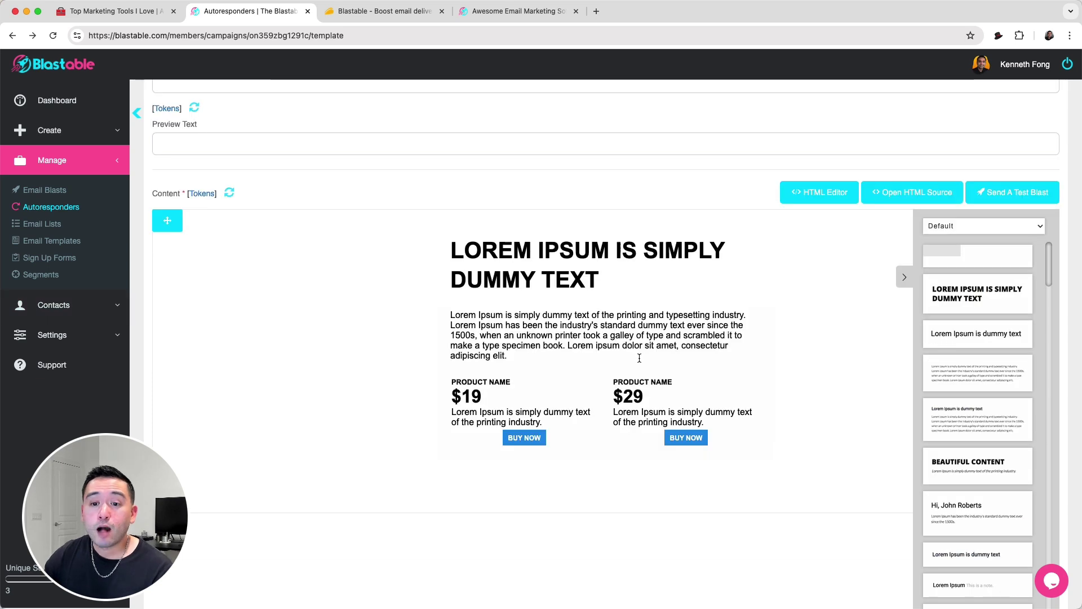
scroll(640, 358, "up", 5)
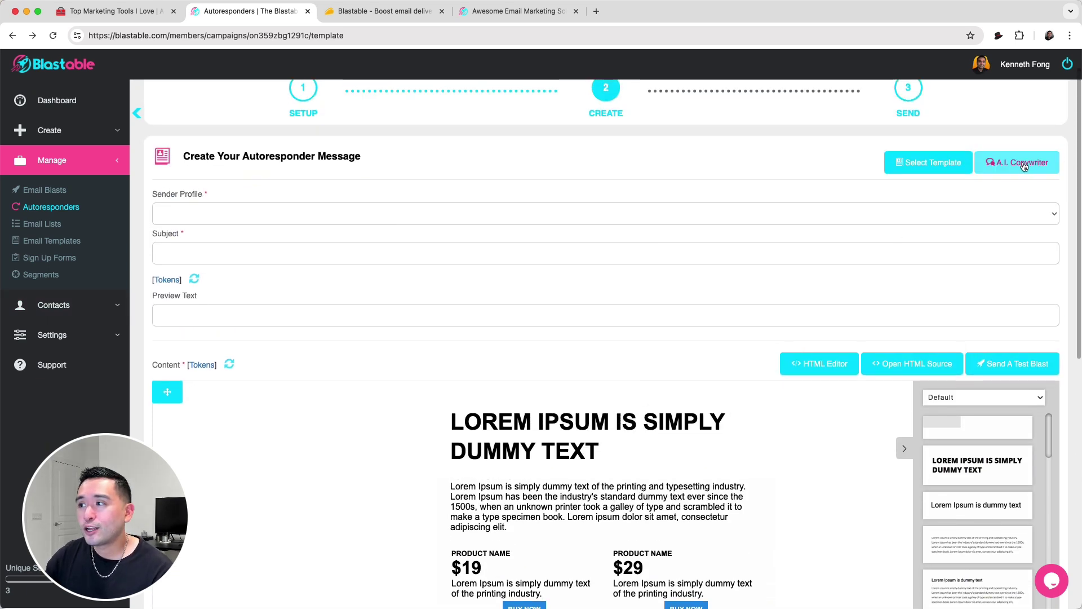
left_click(1024, 163)
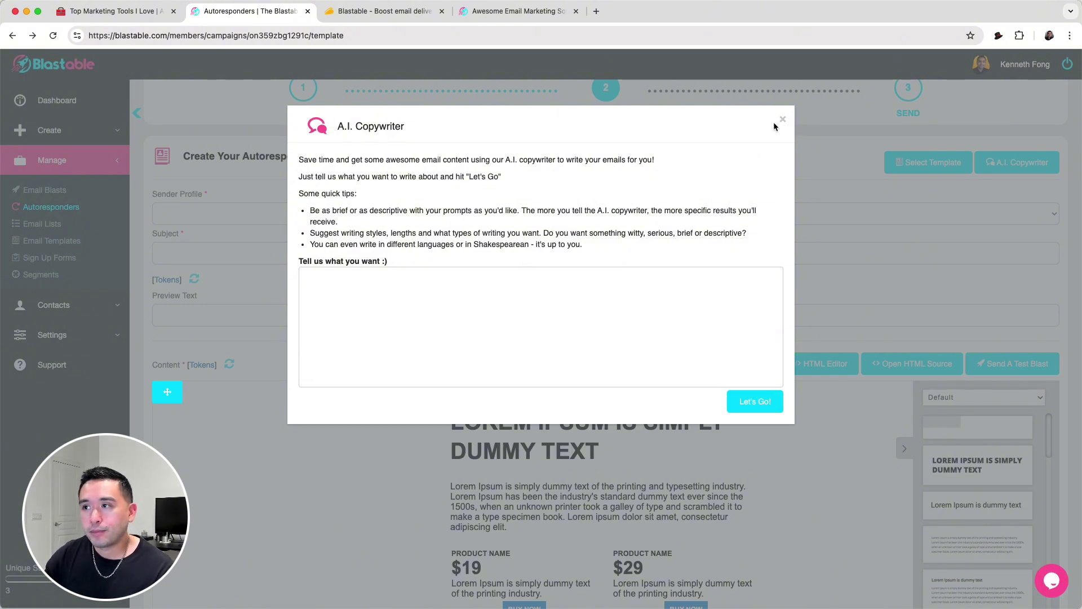
- Paste the prompt about why Blastable is the best autoresponder and generate the email
left_click(308, 290)
type("write a short 100 word email of why Blastable is the best email autoresponder")
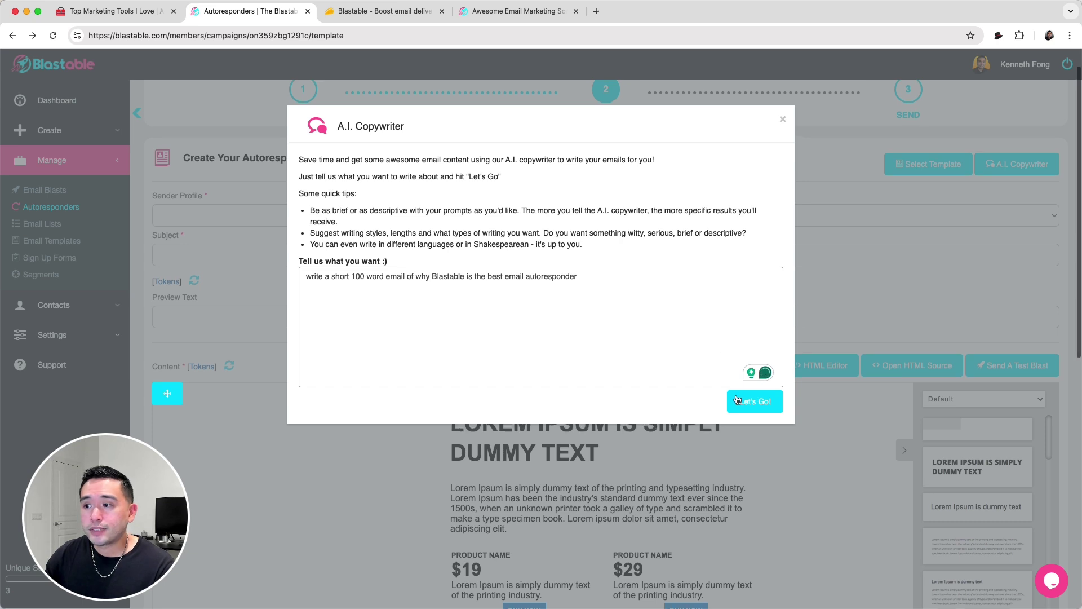
left_click(749, 401)
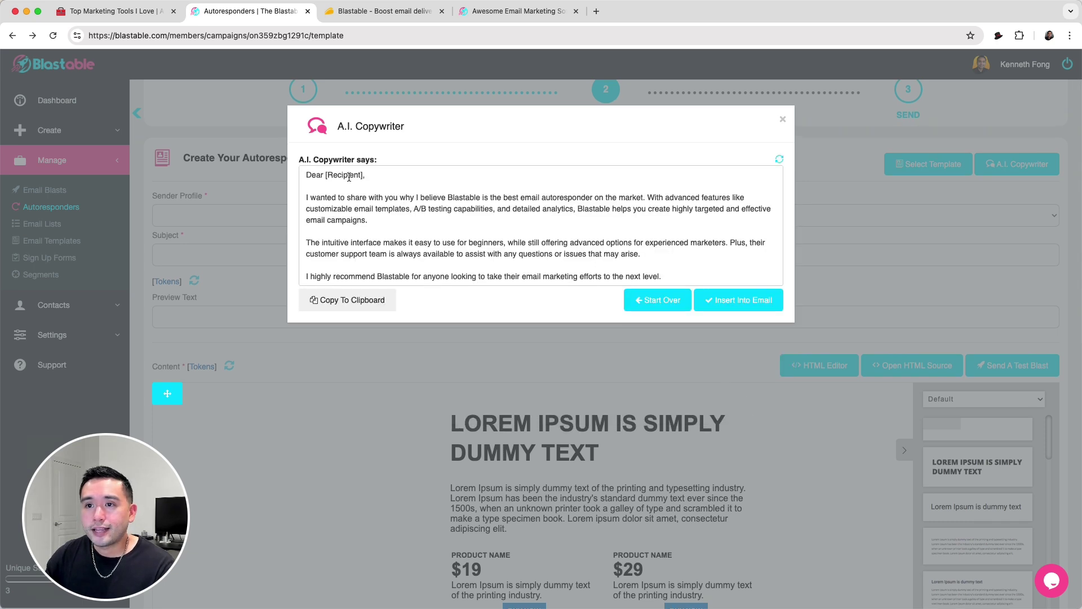
- Copy the whole generated email to the clipboard and close the copywriter dialog
left_click_drag(307, 177, 669, 274)
key("super+c")
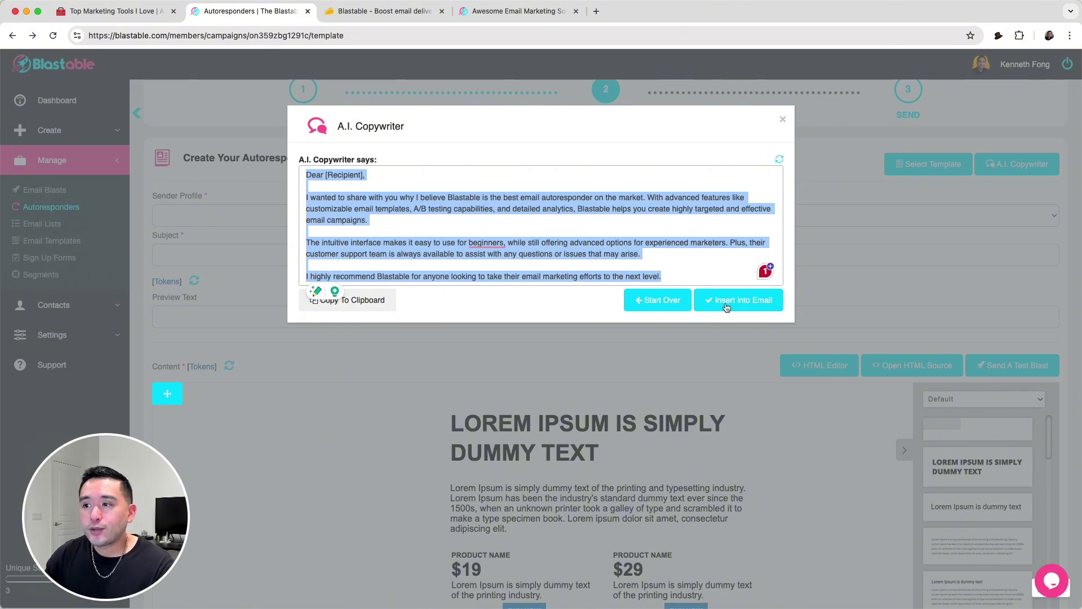
left_click(361, 307)
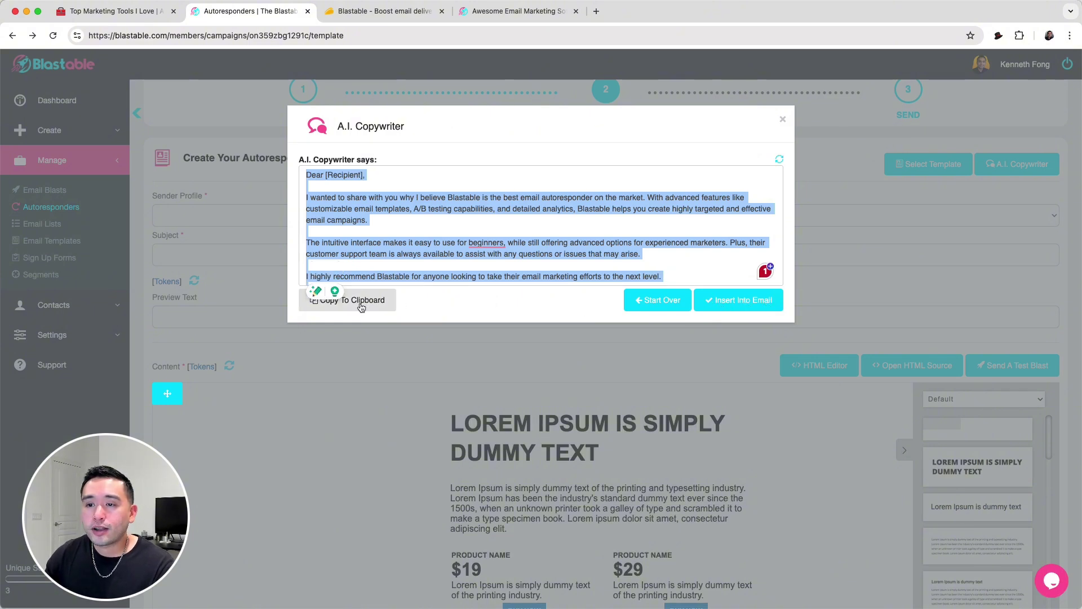
left_click(531, 422)
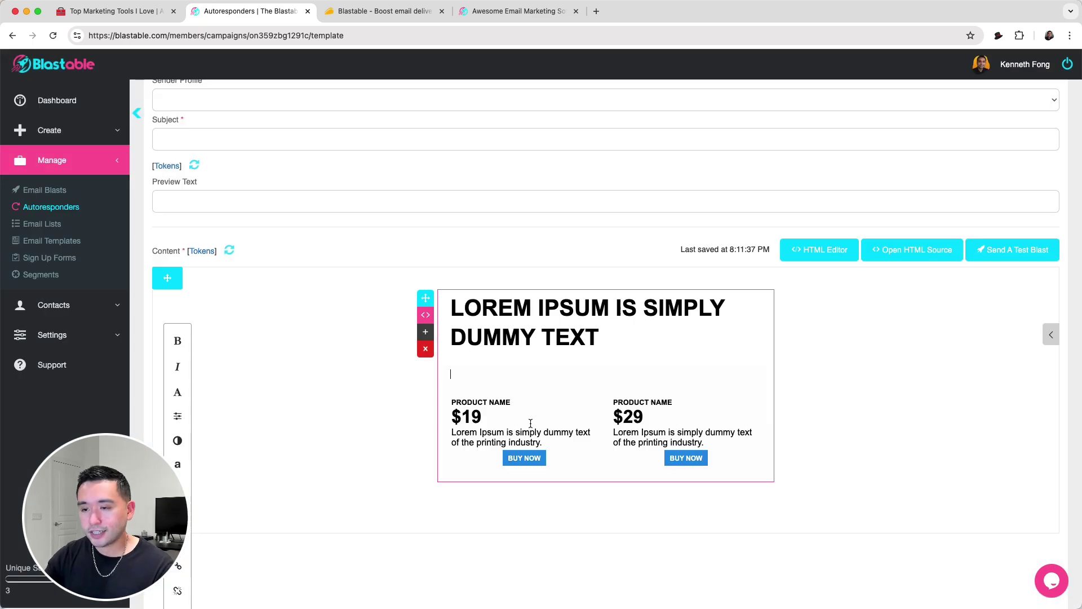
- Paste the A.I. email into Email 1's body and scroll down to the plain-text options
key("super+v")
scroll(529, 415, "down", 2)
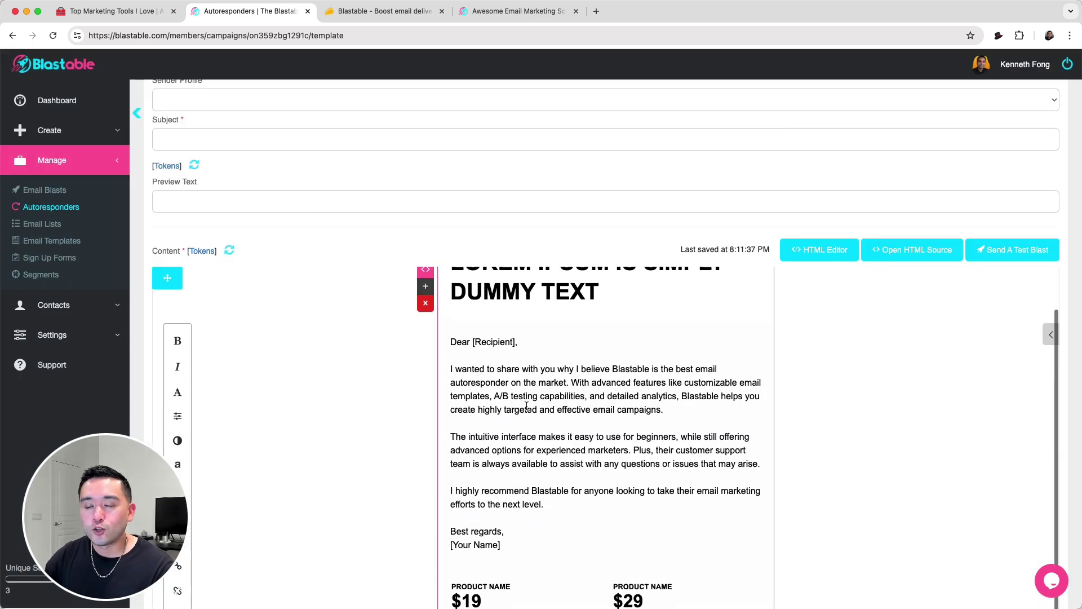
scroll(526, 406, "down", 10)
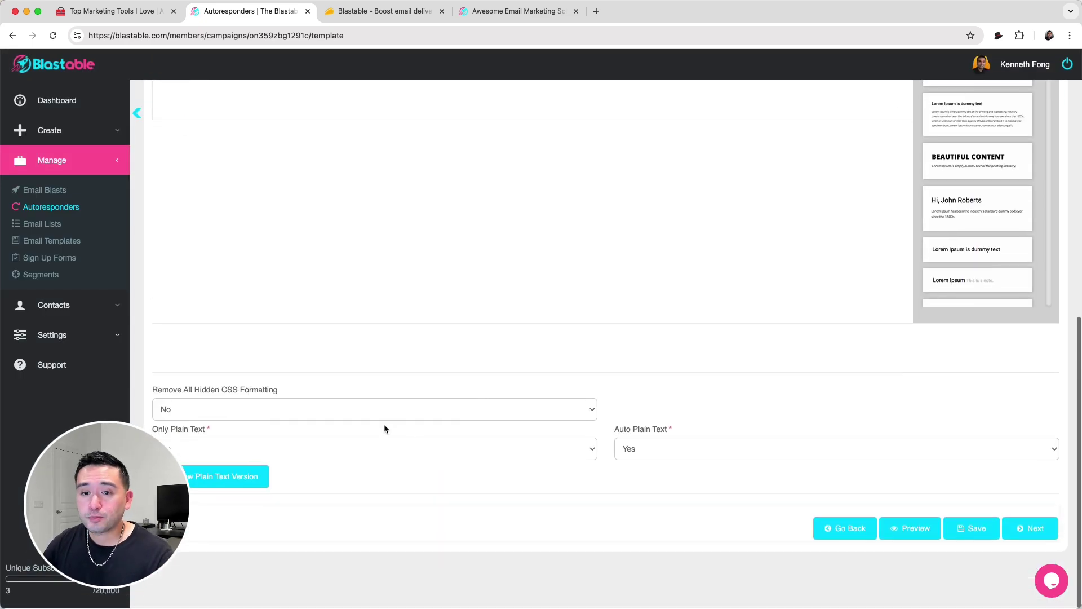
mouse_move(128, 488)
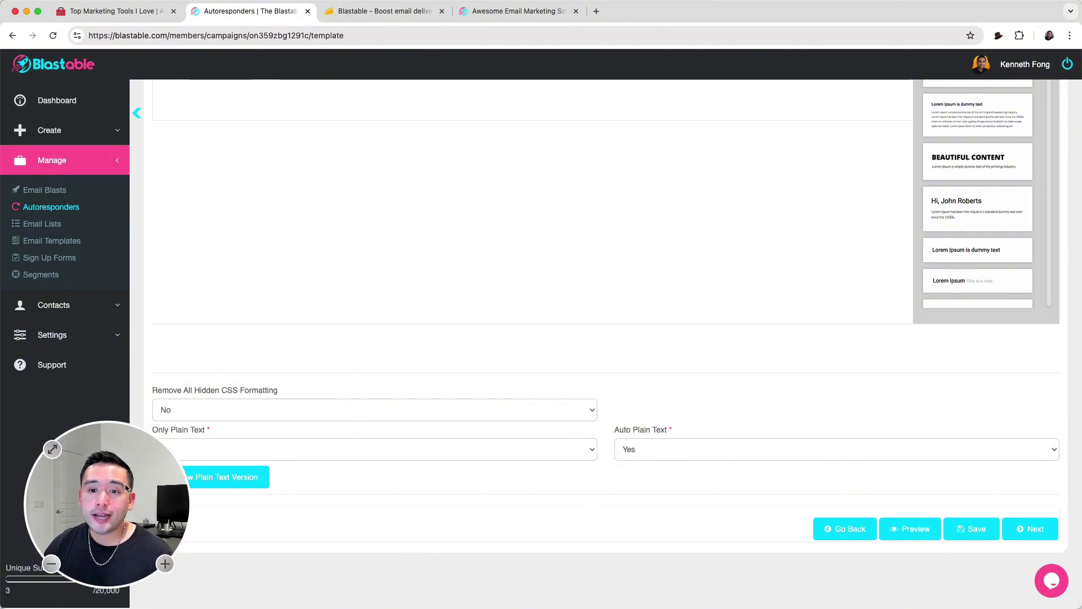
left_click_drag(114, 491, 924, 453)
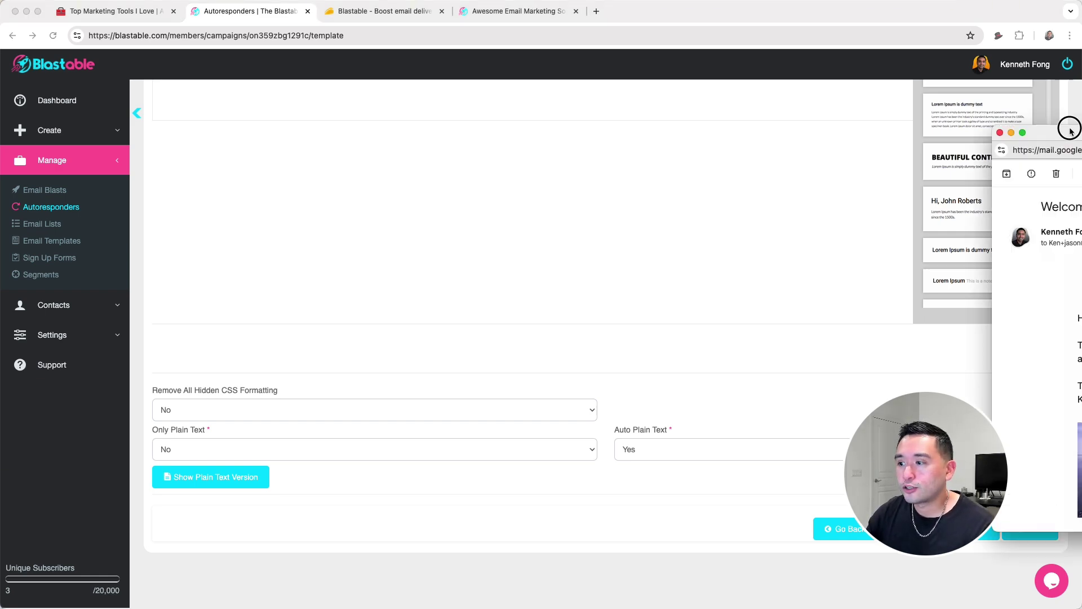
- Scroll through the Welcome! email in Gmail, highlighting part of GET STARTED TODAY!, down to the footer
left_click_drag(1069, 126, 466, 14)
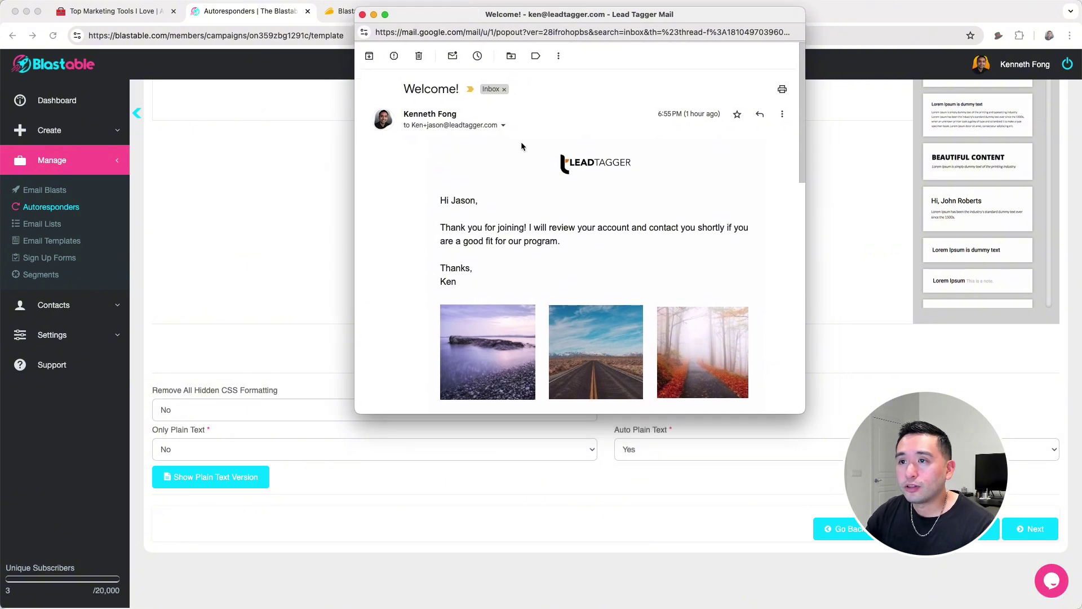
scroll(586, 204, "down", 3)
scroll(586, 204, "down", 6)
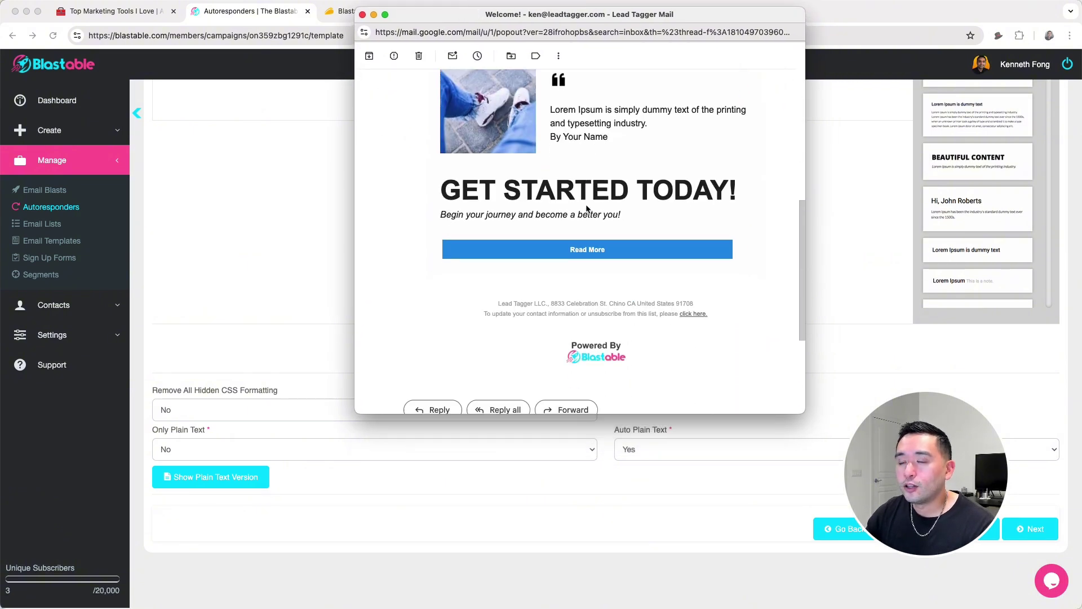
scroll(586, 205, "up", 8)
scroll(617, 188, "down", 1)
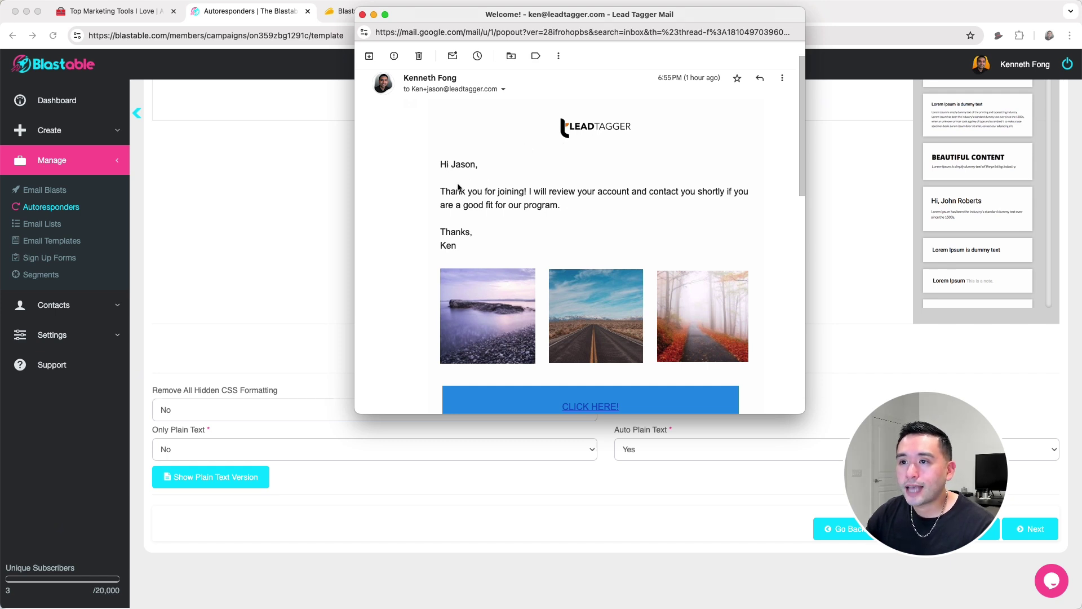
scroll(451, 202, "down", 5)
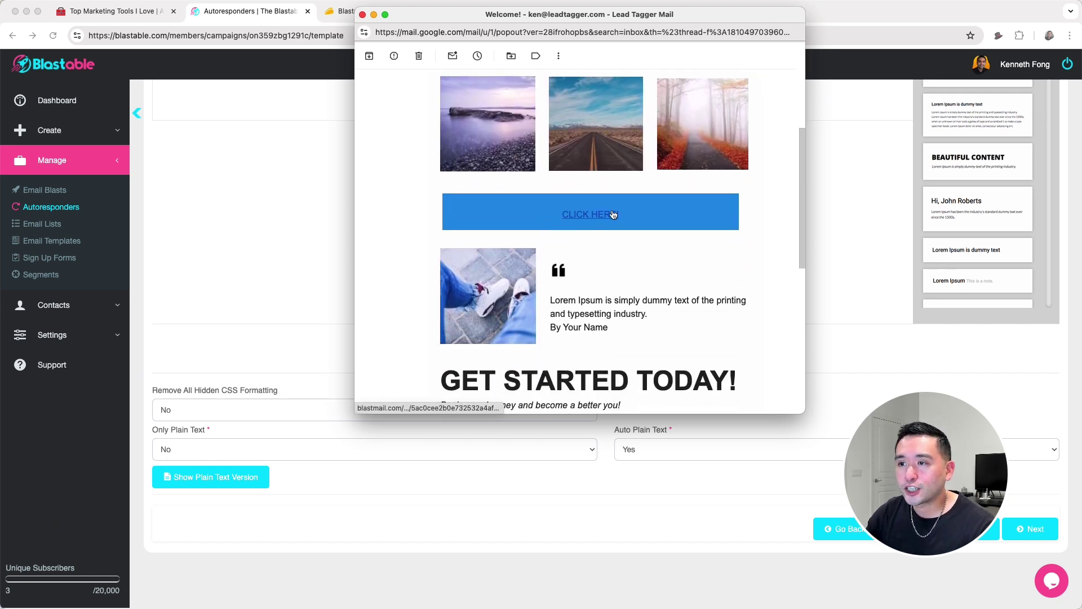
scroll(564, 299, "down", 2)
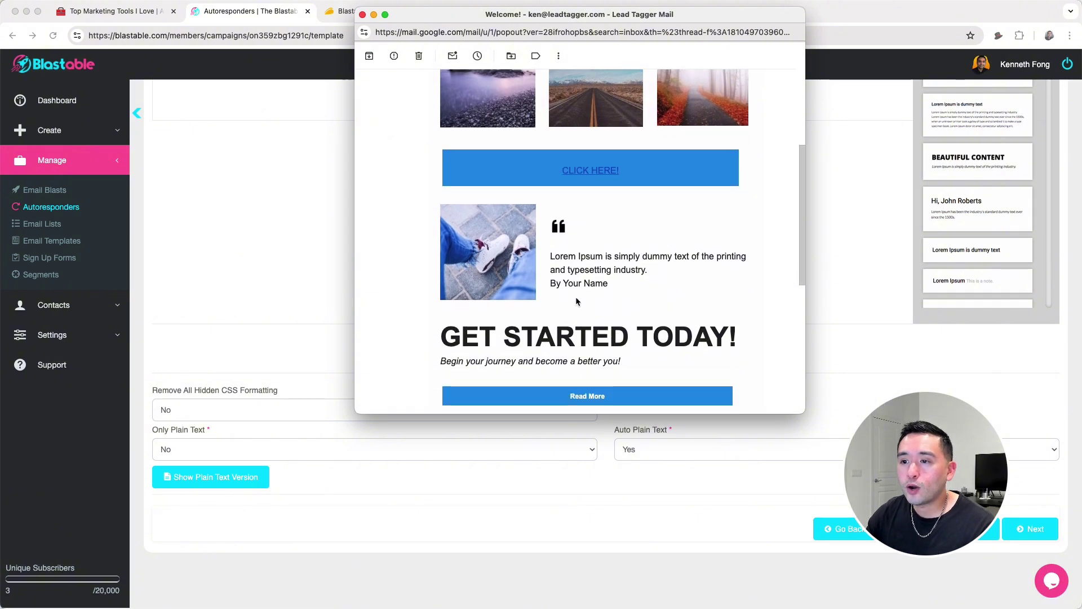
left_click_drag(461, 300, 673, 298)
scroll(668, 302, "down", 1)
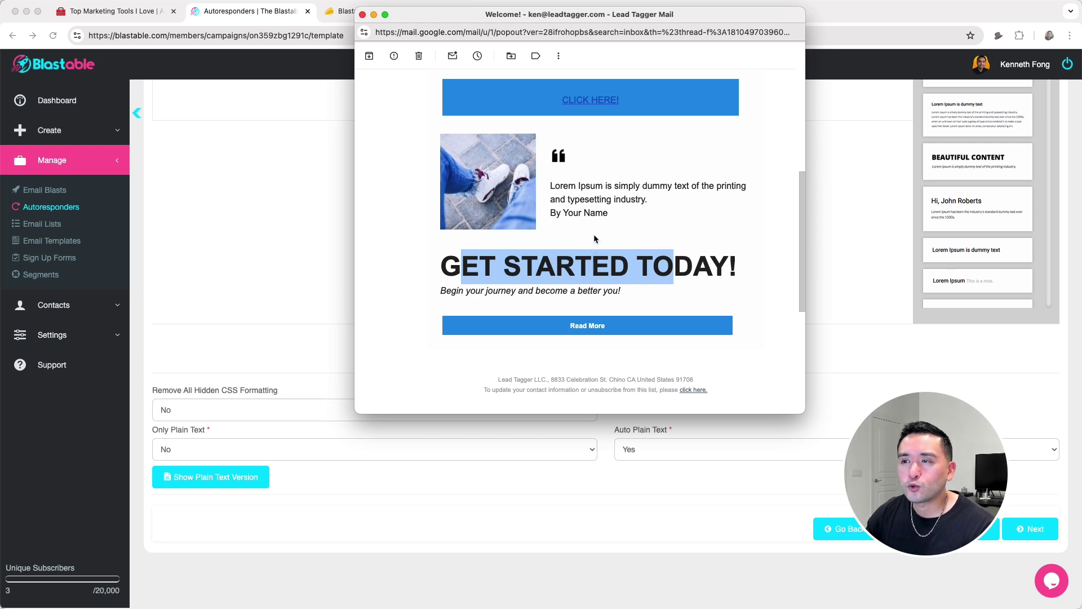
scroll(593, 235, "up", 1)
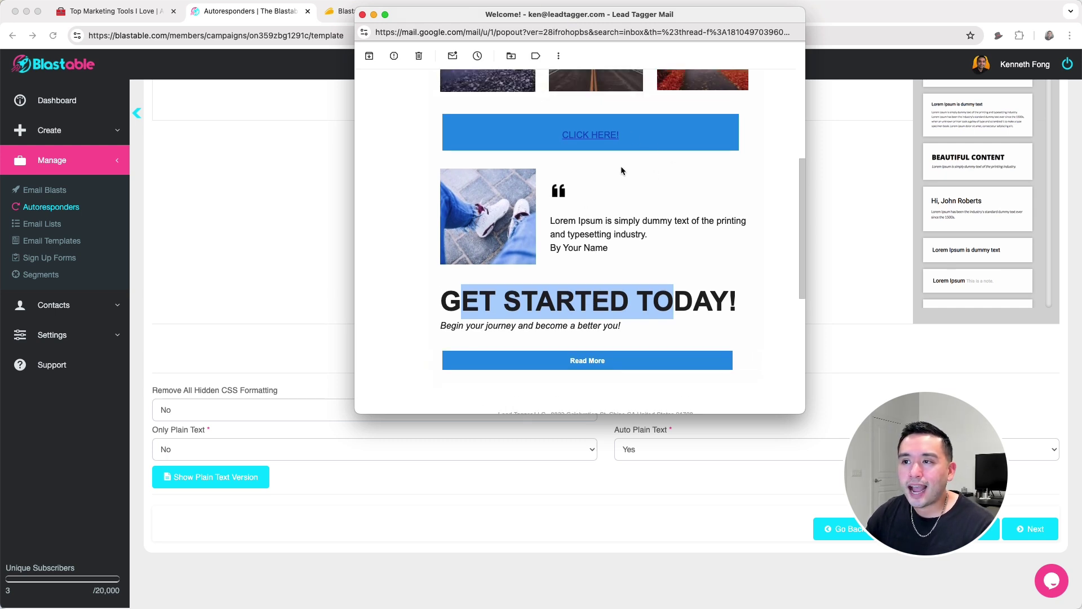
scroll(608, 169, "up", 3)
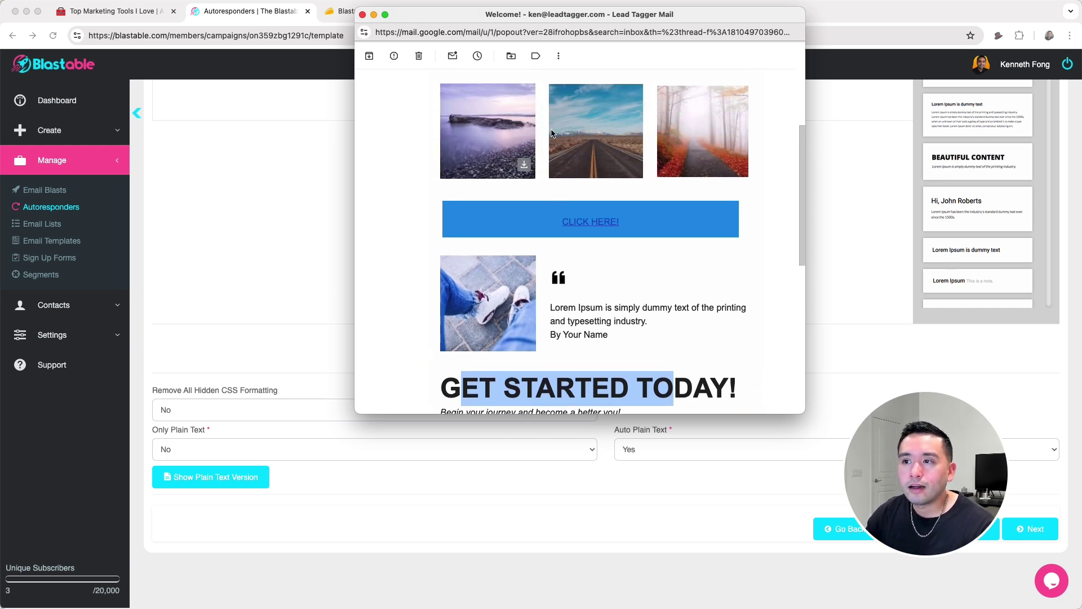
scroll(596, 239, "down", 3)
scroll(598, 256, "up", 1)
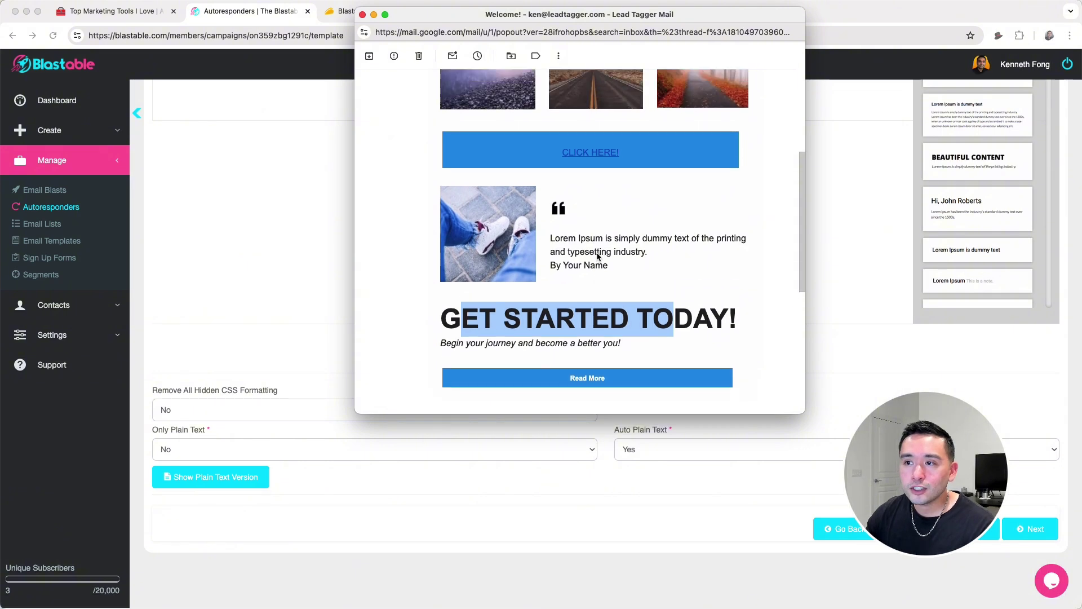
scroll(600, 255, "up", 2)
scroll(607, 249, "up", 1)
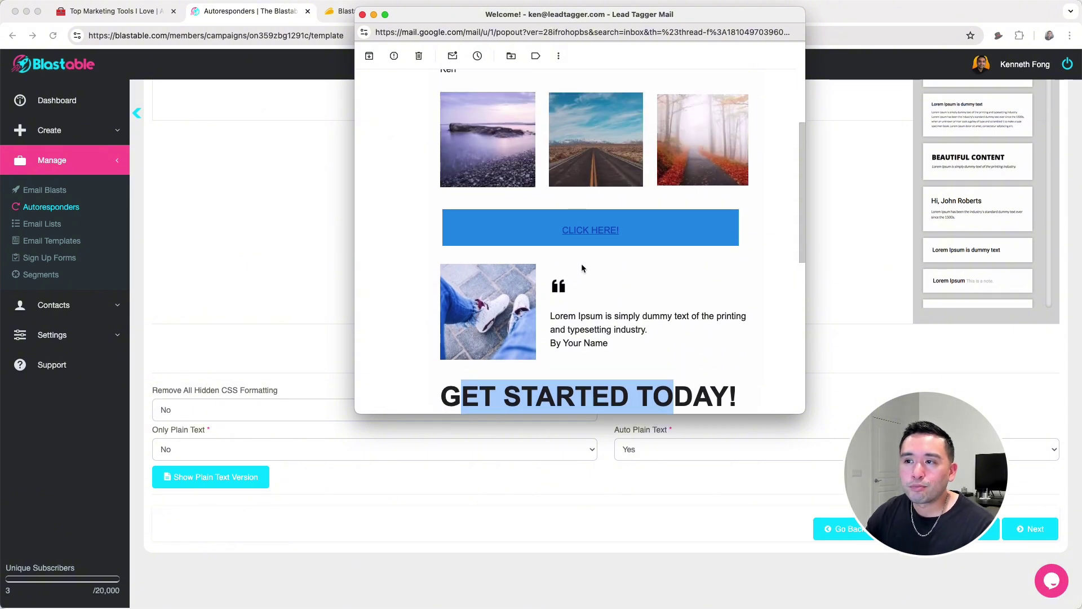
scroll(608, 284, "up", 5)
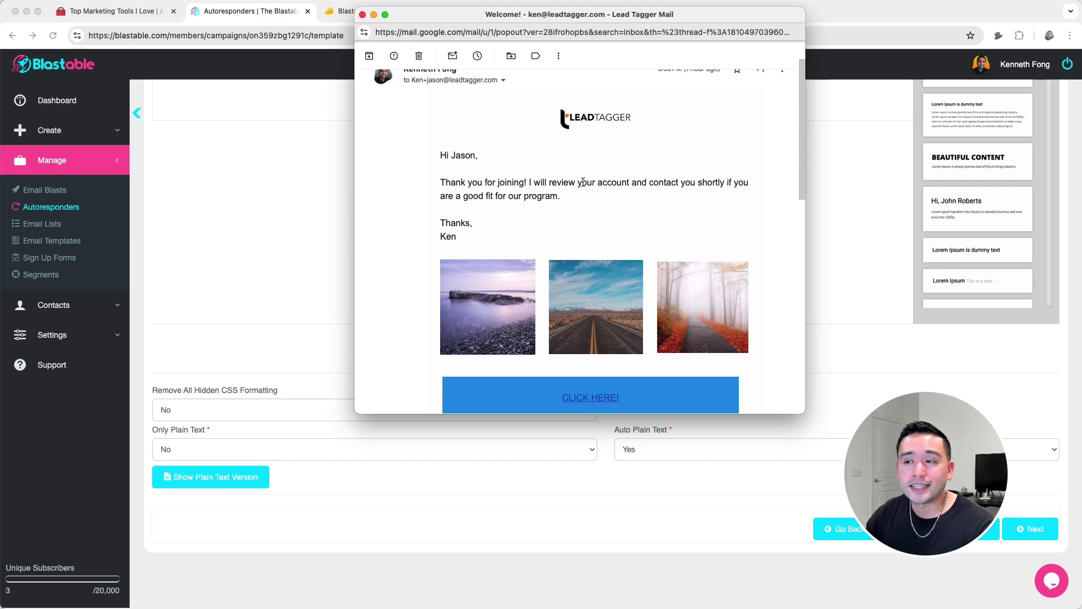
scroll(589, 191, "down", 10)
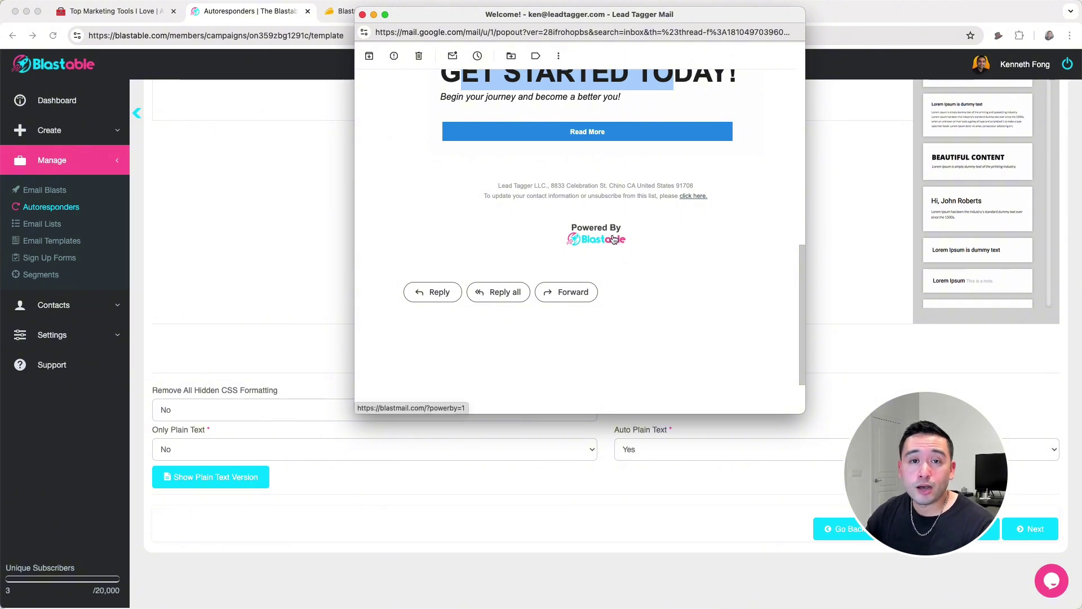
scroll(617, 240, "up", 1)
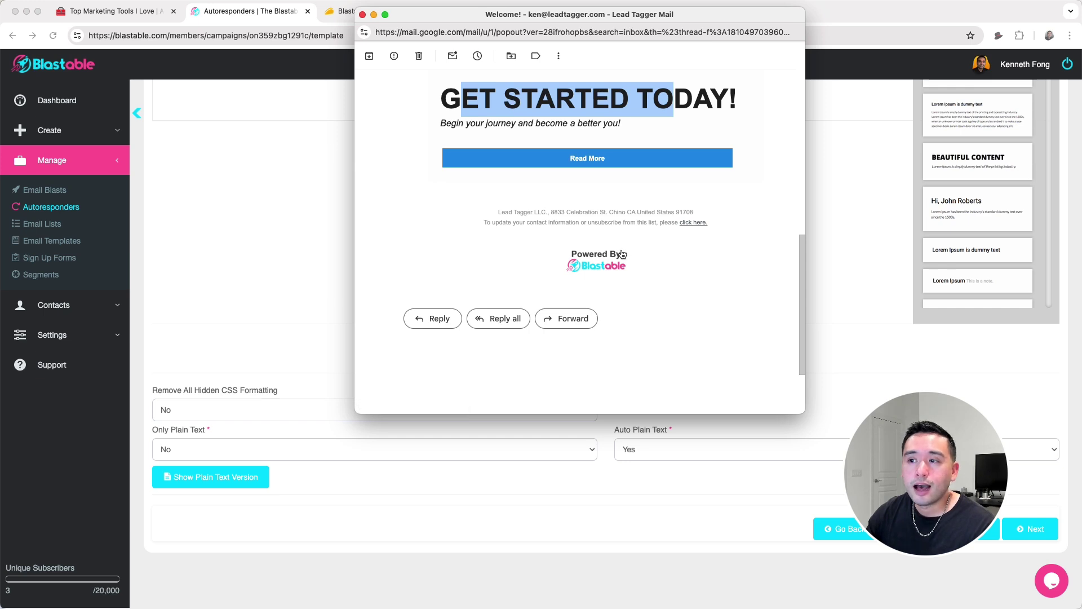
scroll(625, 232, "up", 2)
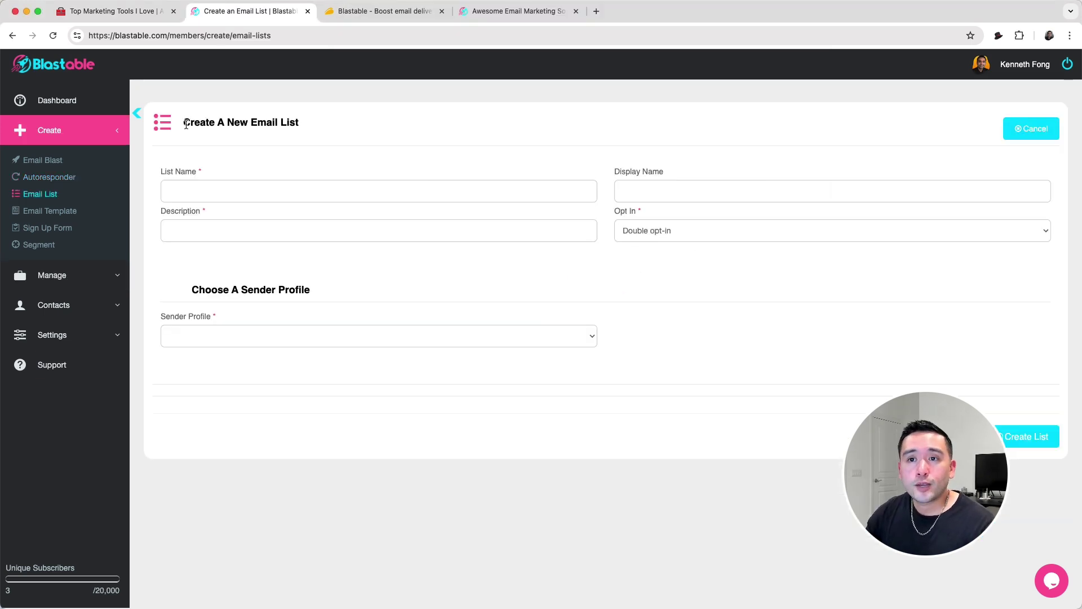
- Glance at the new email template page, then browse the predefined sign-up form designs
left_click_drag(183, 123, 314, 126)
left_click(313, 128)
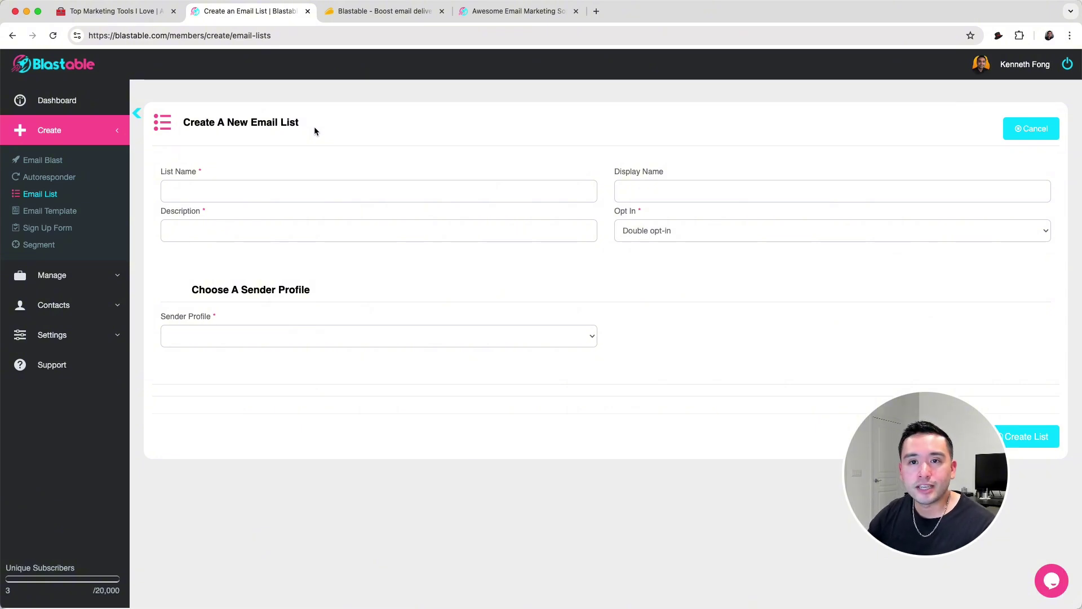
left_click(62, 212)
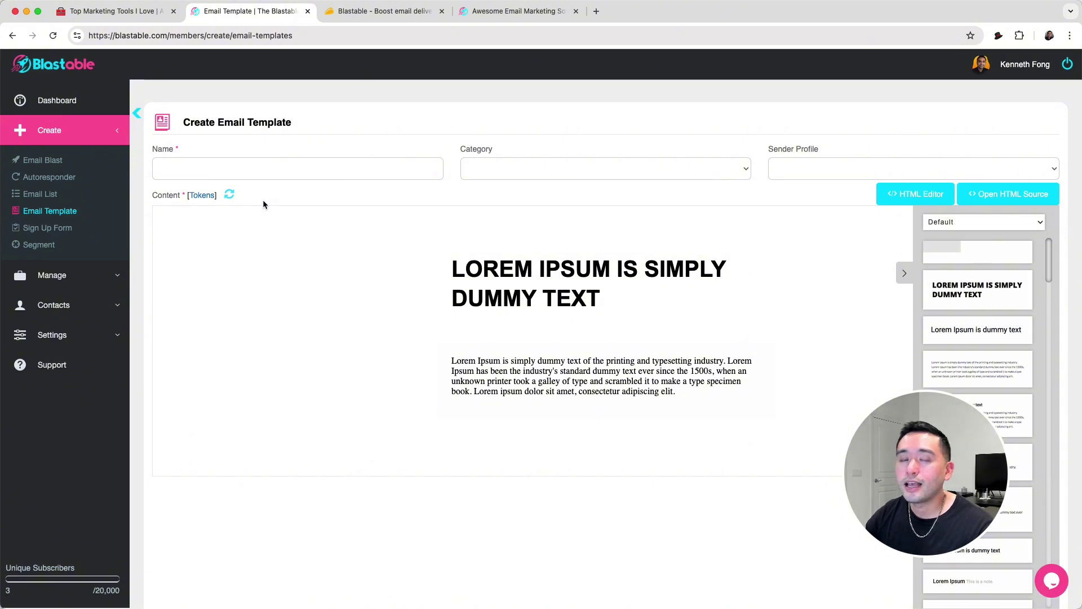
left_click(67, 235)
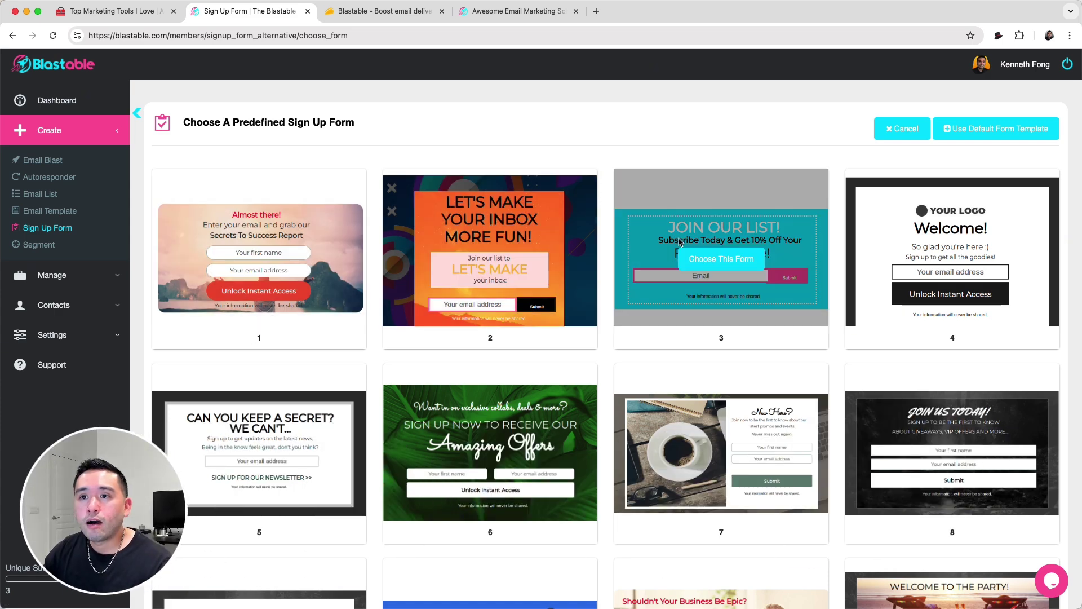
- Open the green Amazing Offers sign-up form (form 6) and select its first-name field
scroll(753, 243, "down", 3)
scroll(676, 265, "down", 3)
scroll(599, 285, "up", 3)
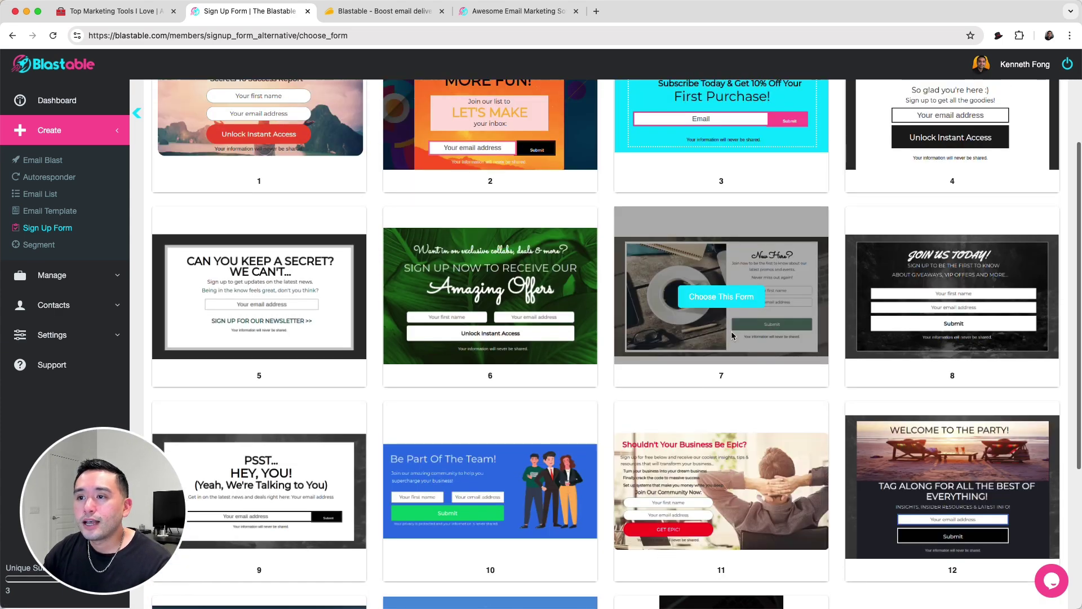
left_click(490, 306)
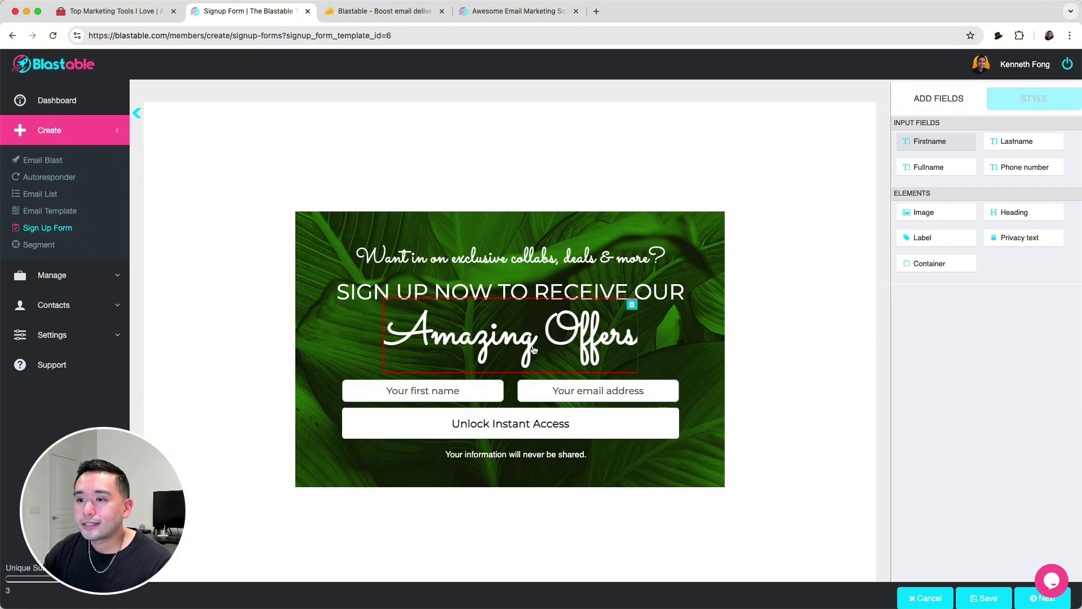
left_click(393, 393)
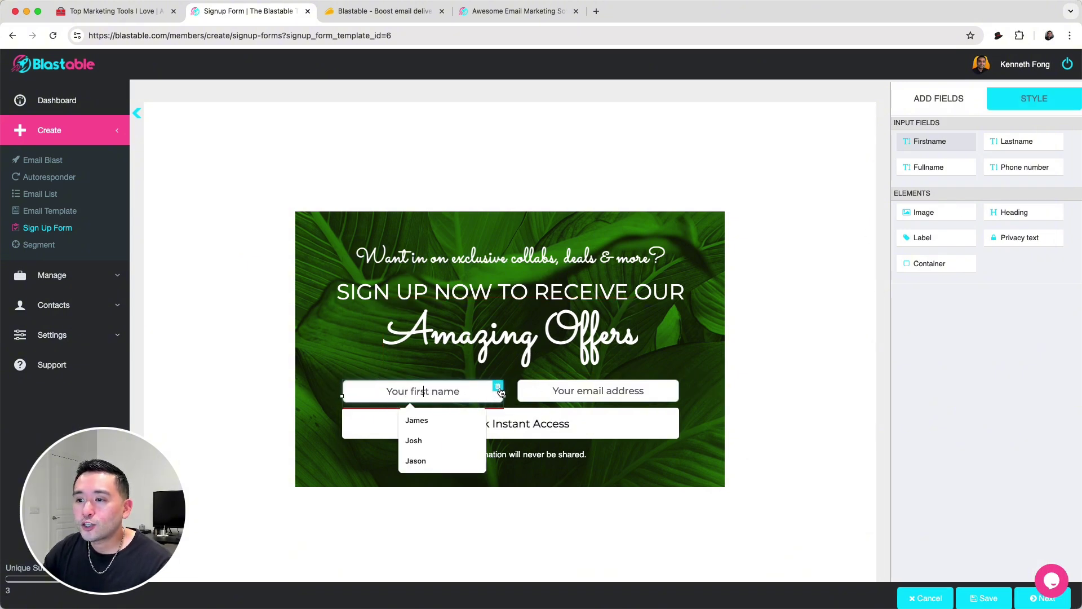
left_click(1027, 331)
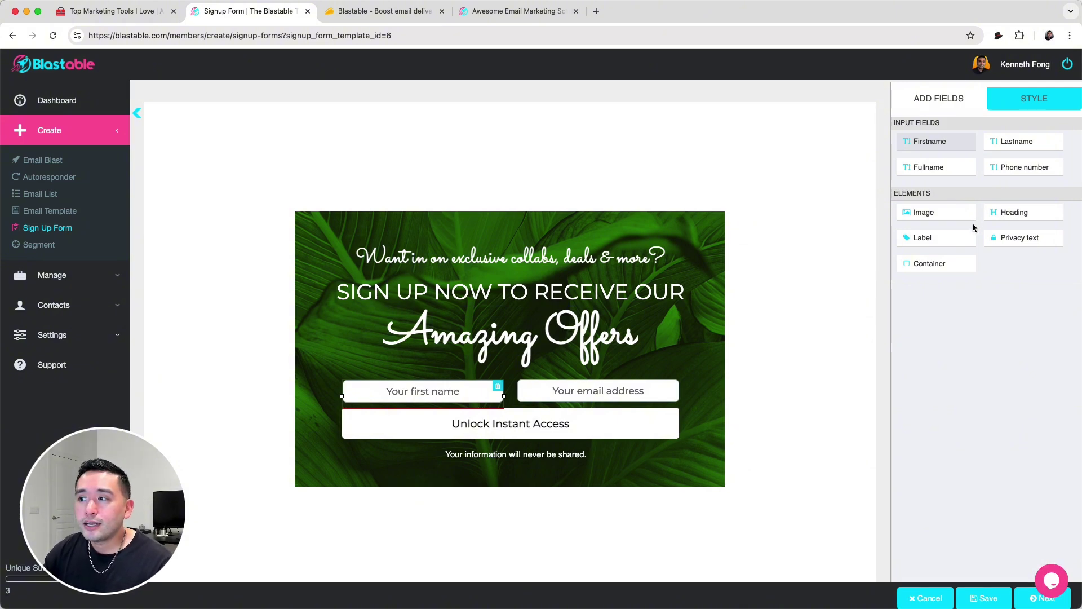
- Make the Unlock Instant Access button text italic and larger, with a dashed border
left_click(545, 423)
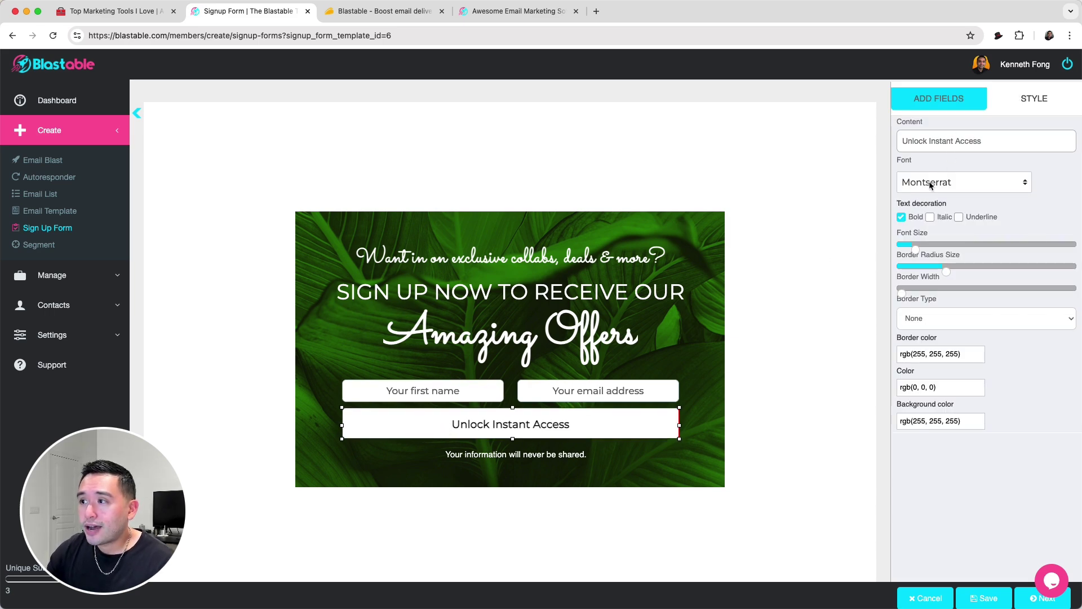
left_click(930, 218)
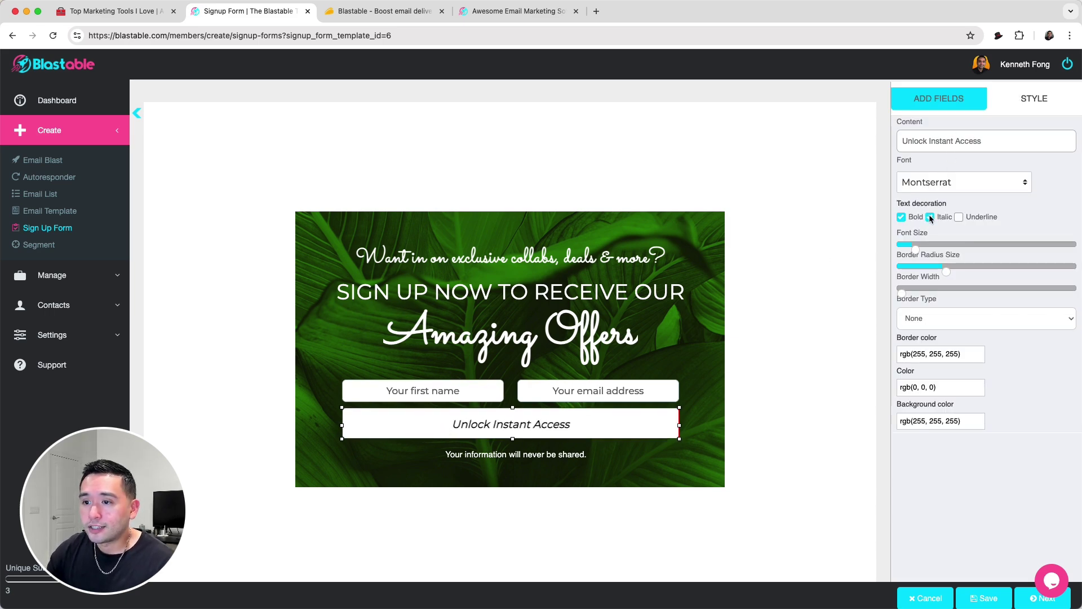
left_click_drag(914, 249, 919, 250)
left_click(986, 318)
left_click(958, 344)
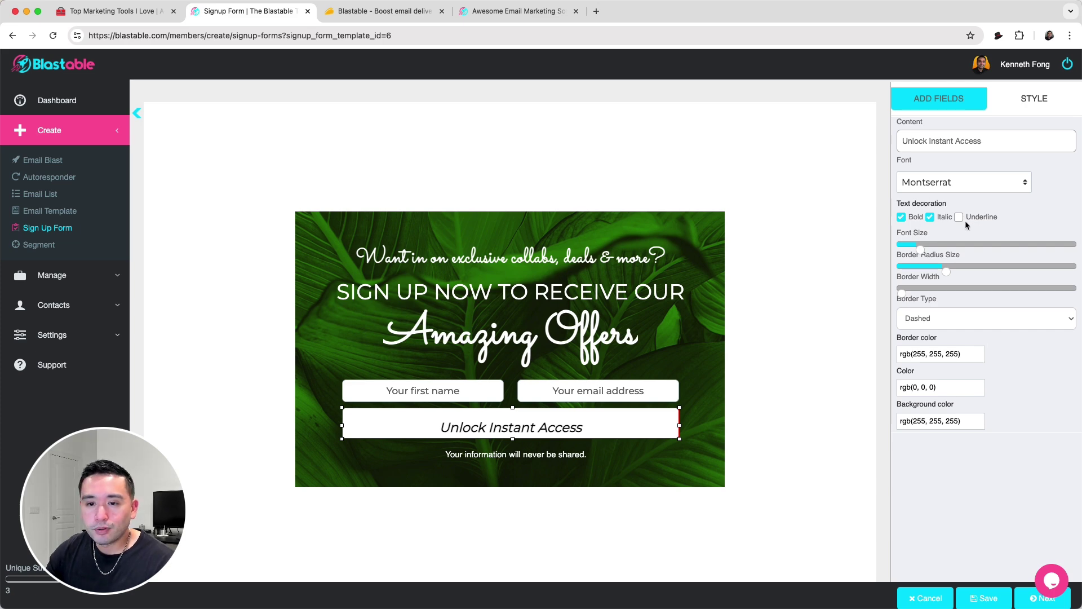
- Go to the Create A New Segment page
mouse_move(125, 523)
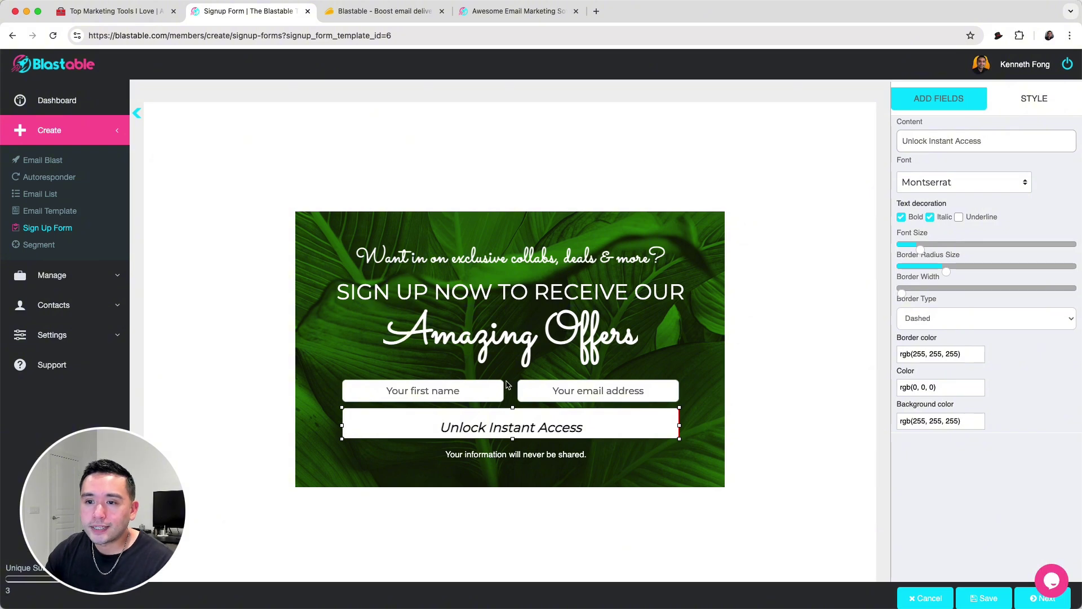
mouse_move(172, 455)
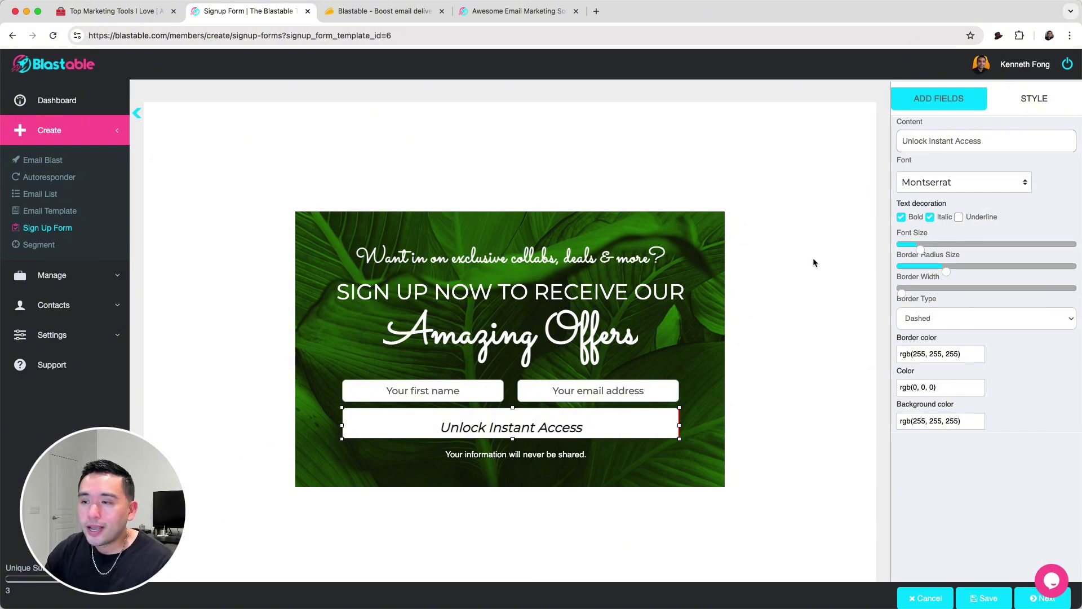
left_click_drag(162, 466, 970, 459)
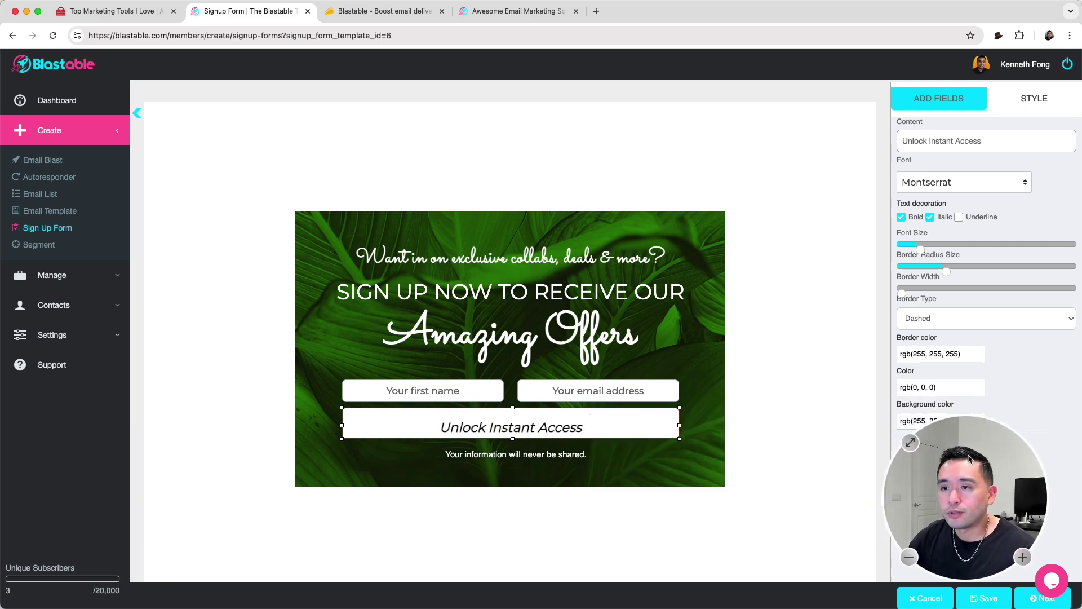
left_click(39, 244)
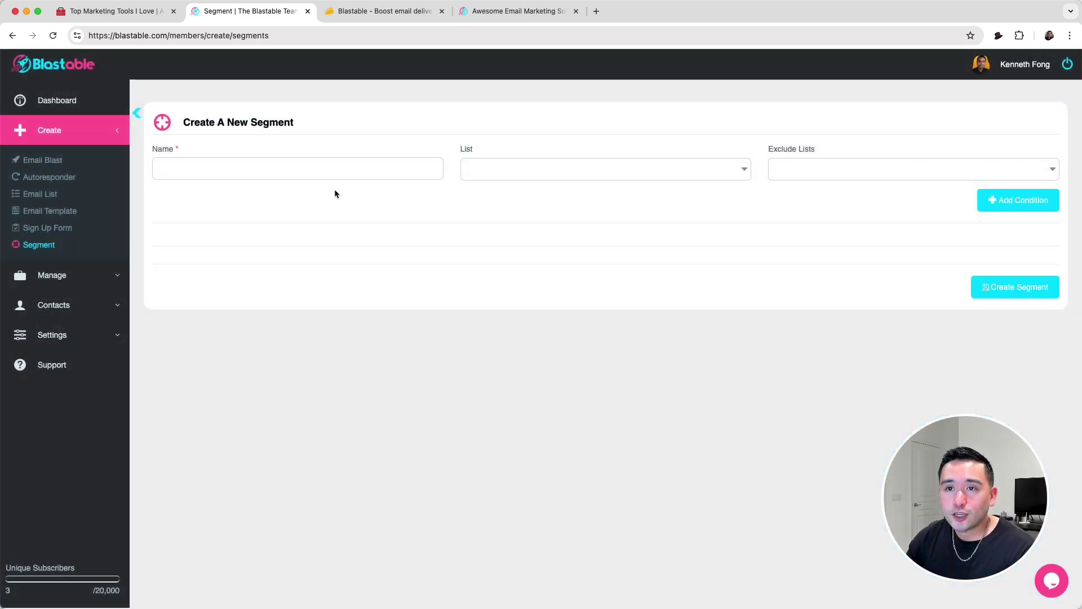
- Open Segment 1 for editing from the list of existing segments
left_click(124, 274)
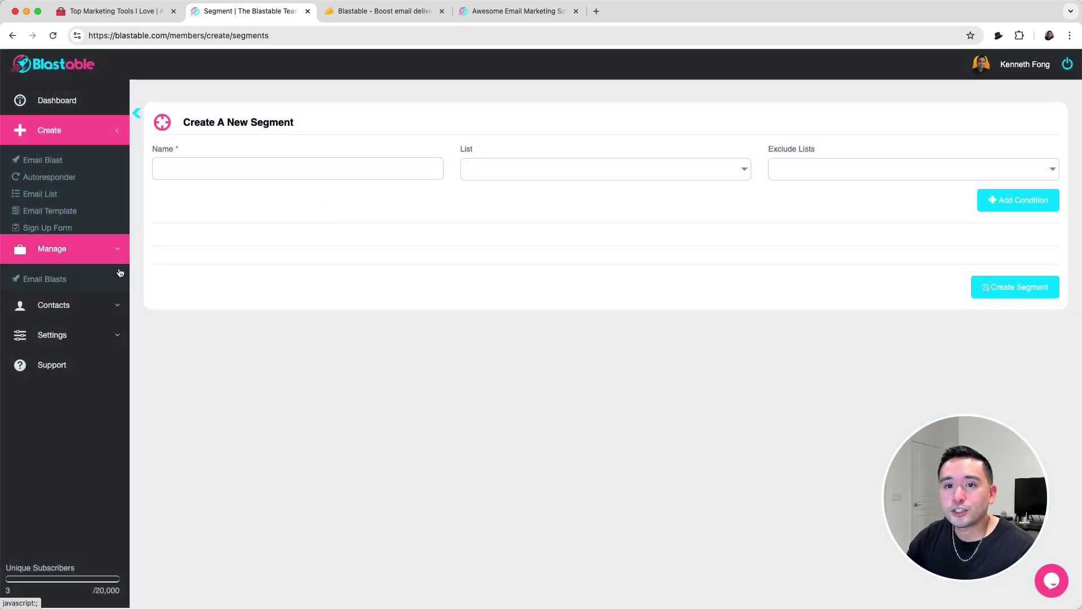
left_click(39, 274)
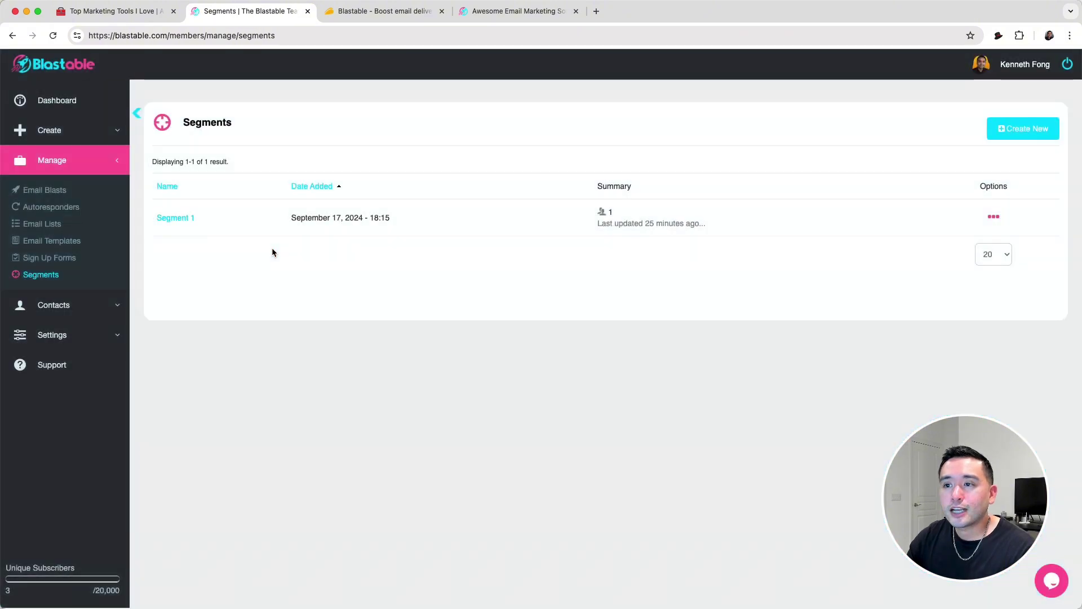
left_click(990, 218)
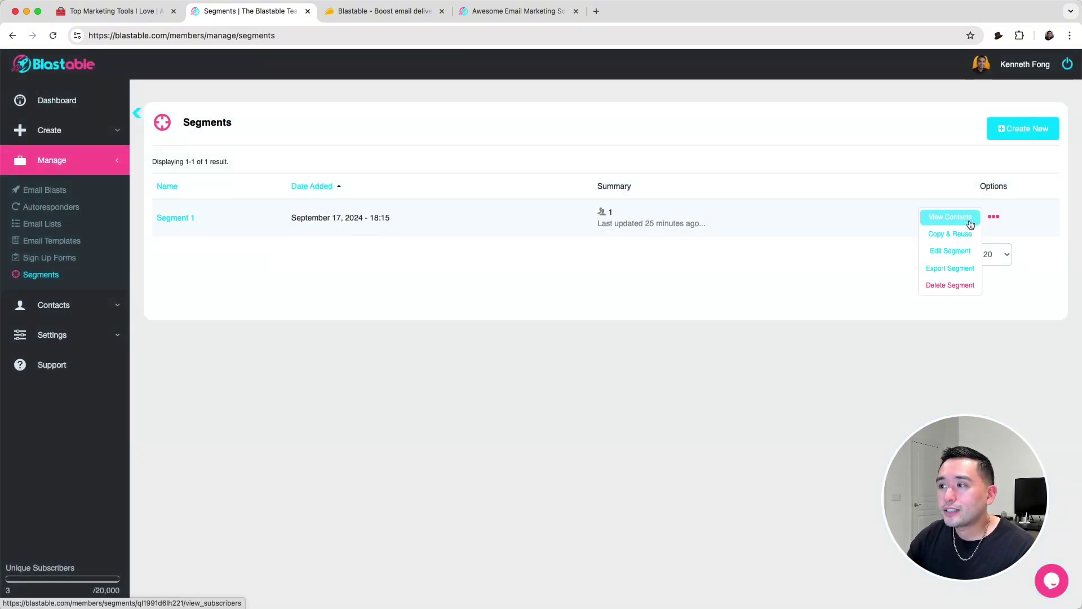
left_click(963, 255)
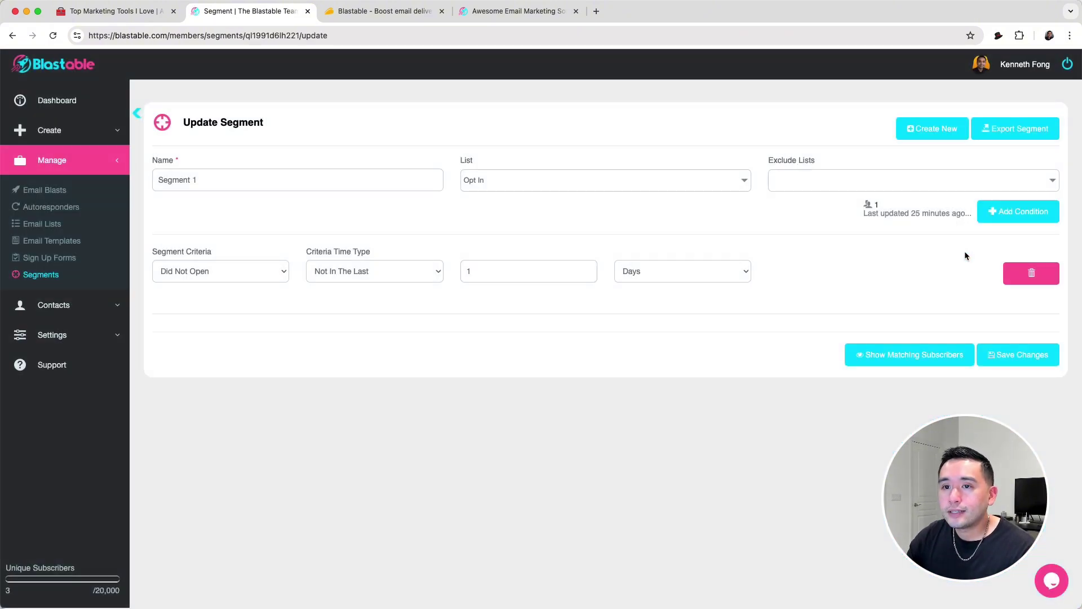
- Leave Segment 1's criterion at Did Not Open and move to the AppSumo Blastable deal page
left_click(277, 273)
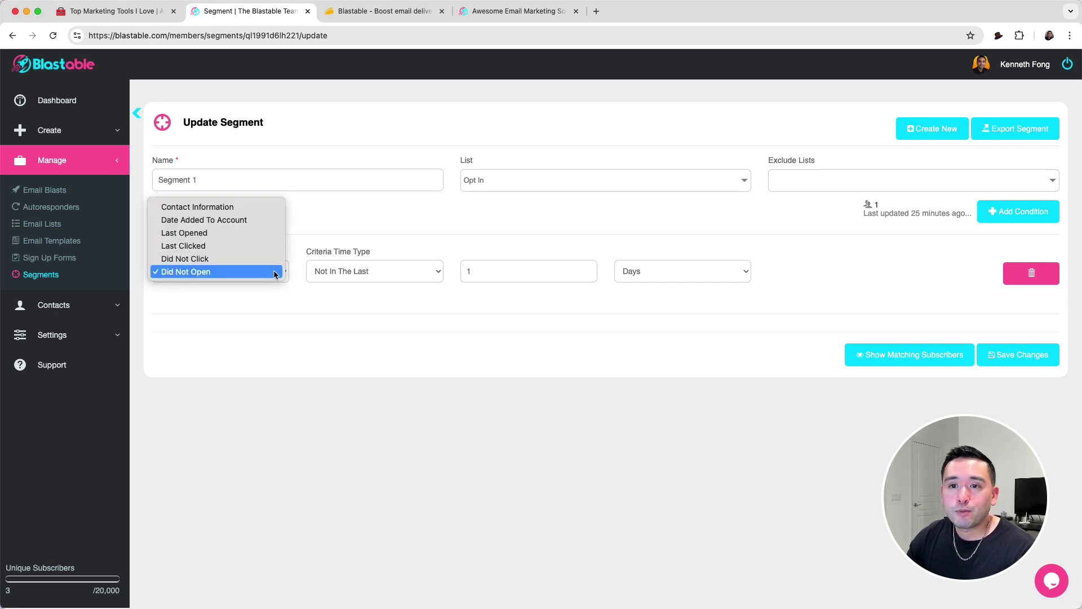
left_click(249, 272)
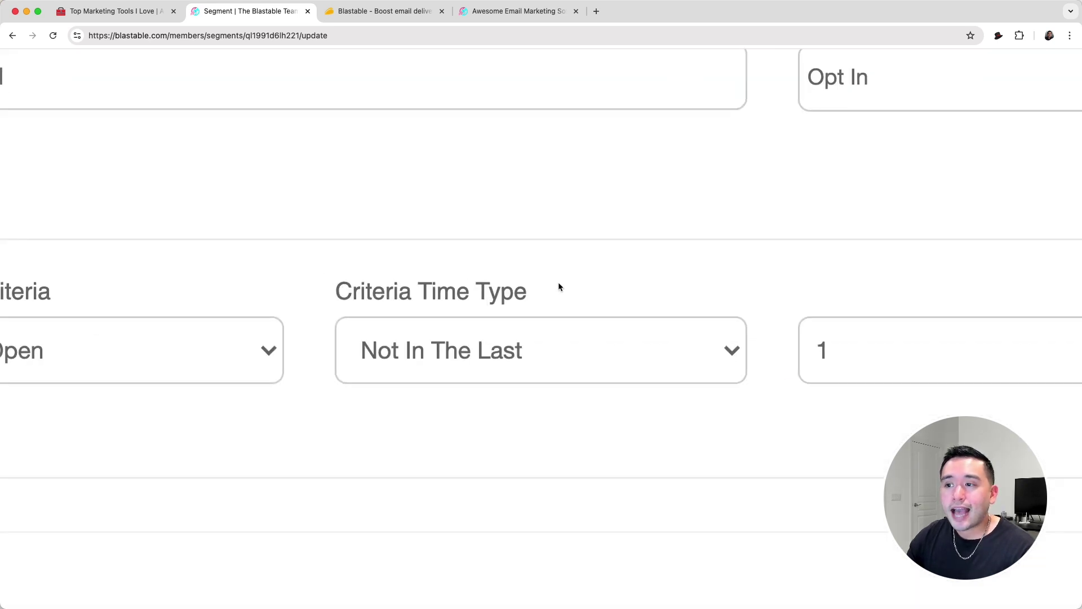
scroll(558, 288, "down", 5)
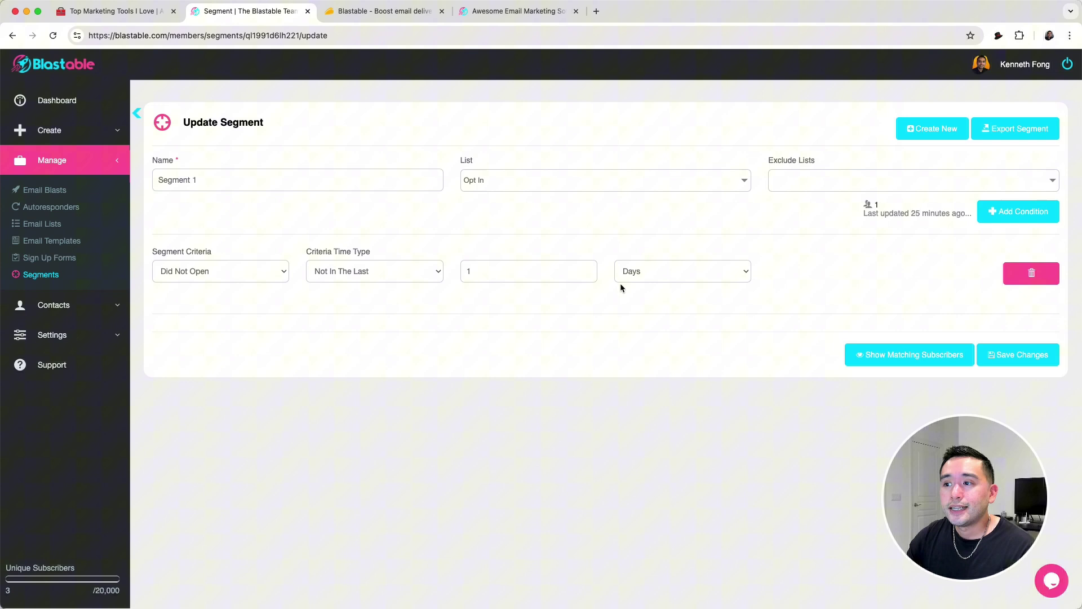
left_click(285, 275)
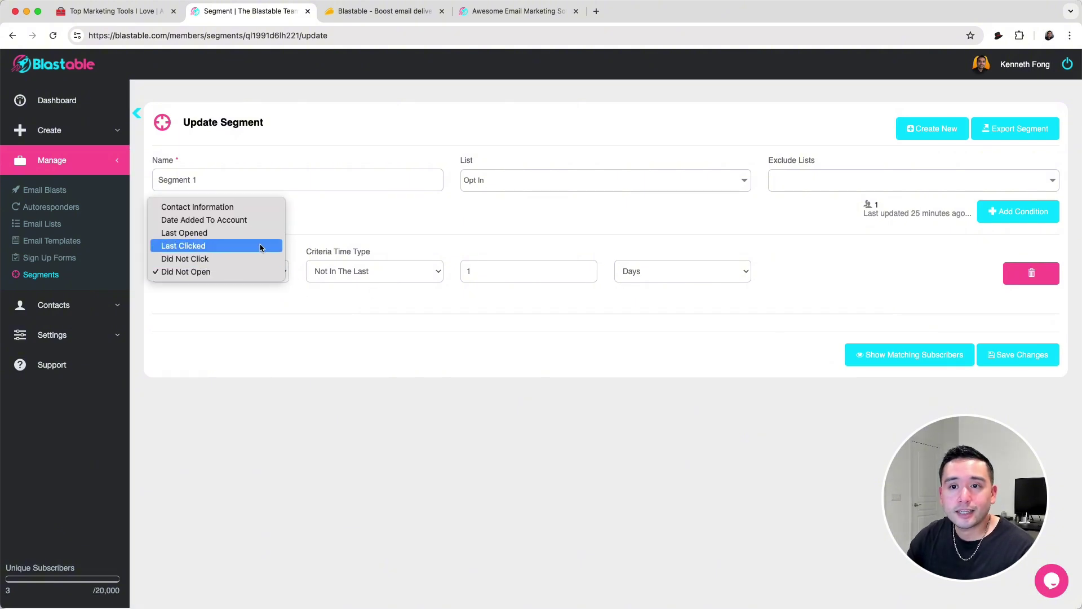
left_click(383, 221)
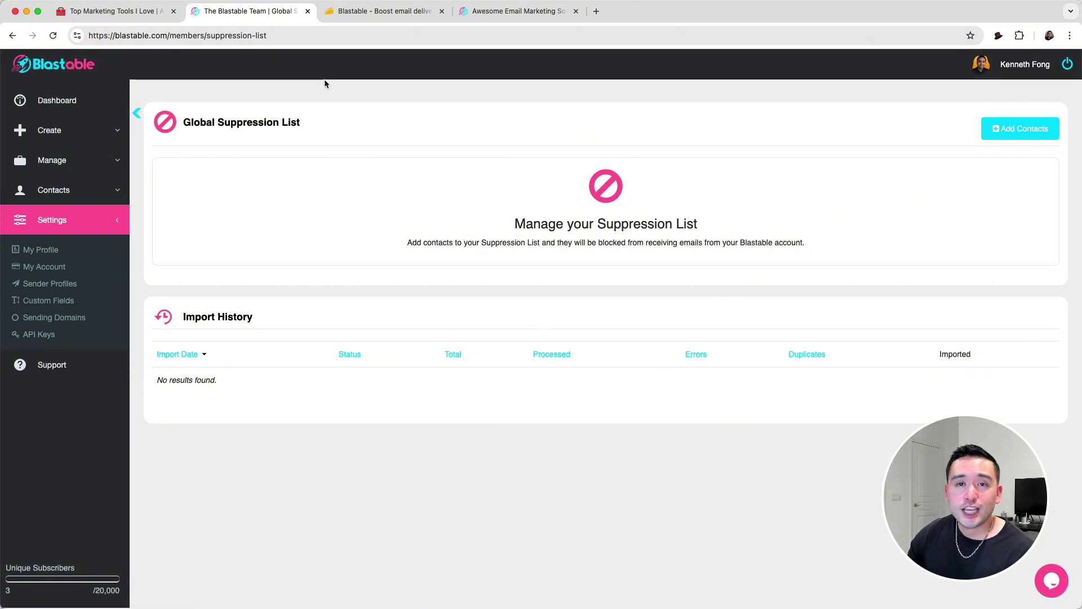
left_click(376, 19)
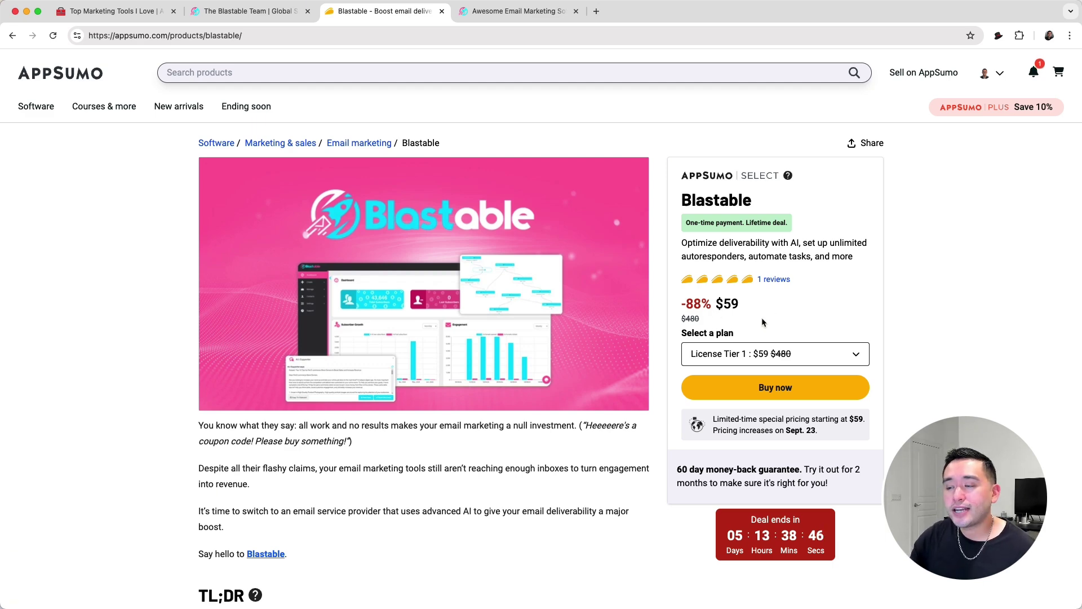
- Check the AppSumo plan list, keeping License Tier 1 selected, and scroll to Plans & features
left_click(759, 353)
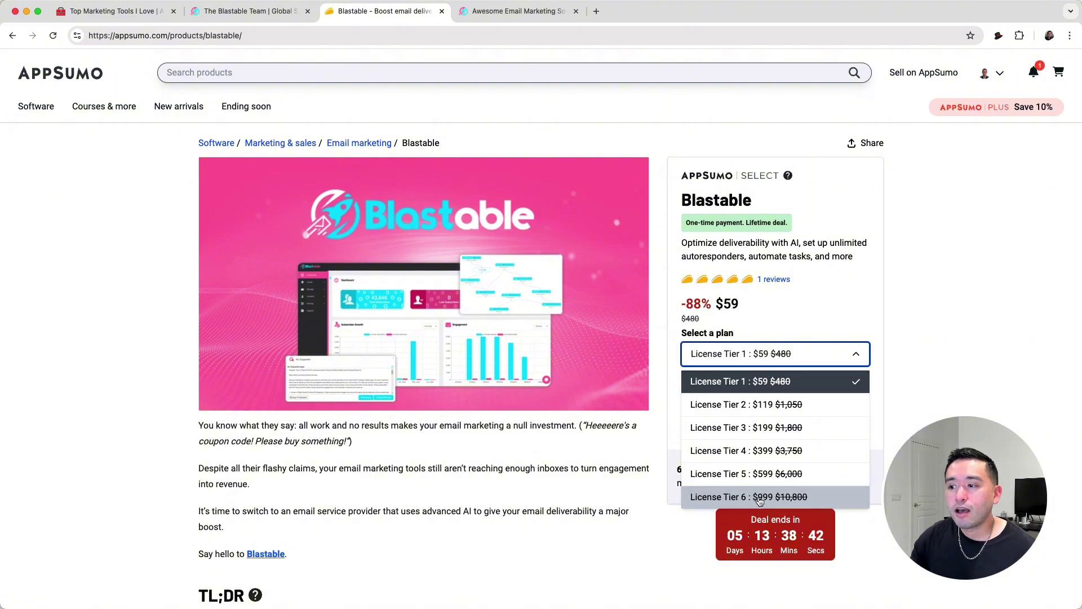
left_click(591, 427)
scroll(592, 427, "down", 1)
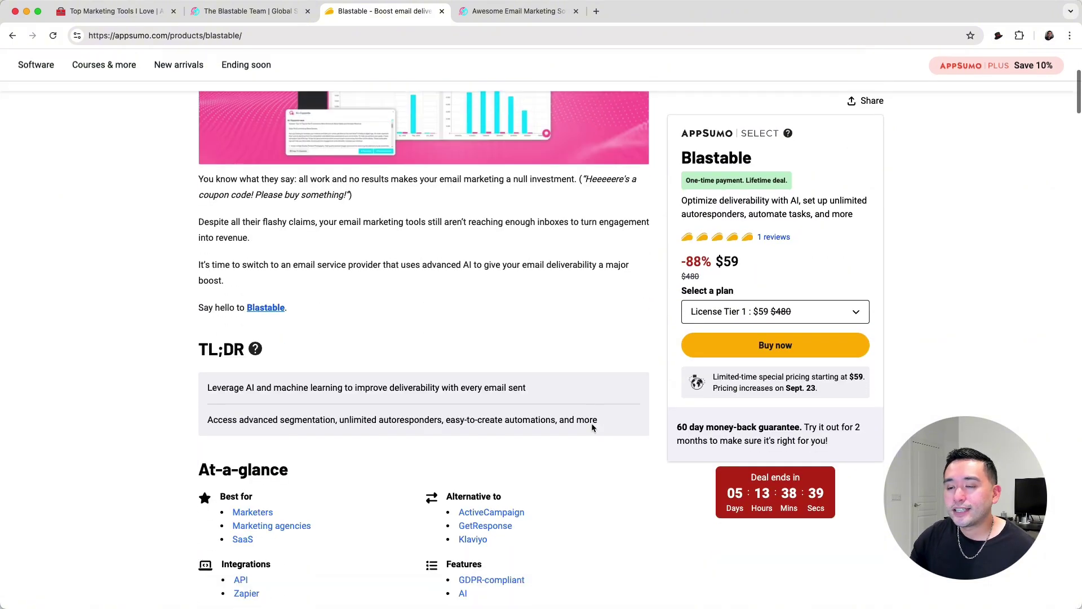
scroll(592, 427, "down", 20)
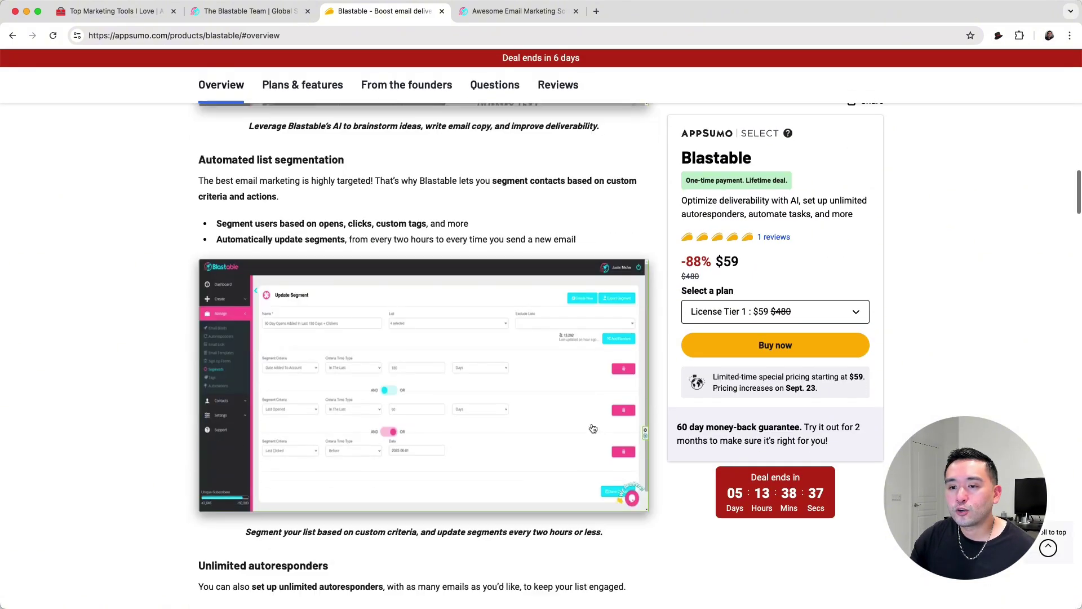
scroll(593, 429, "down", 20)
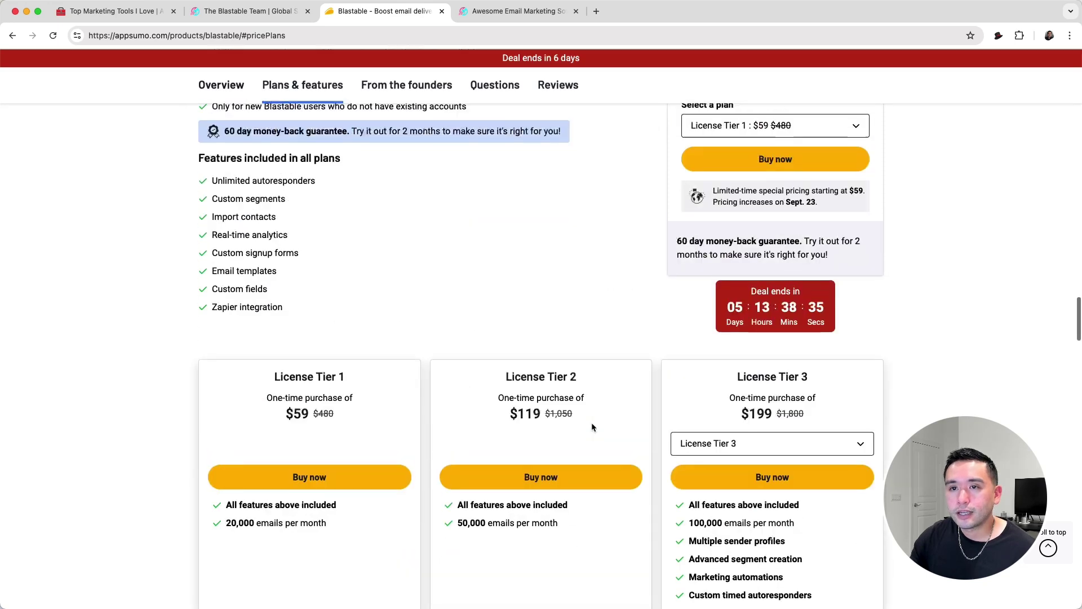
scroll(592, 427, "up", 5)
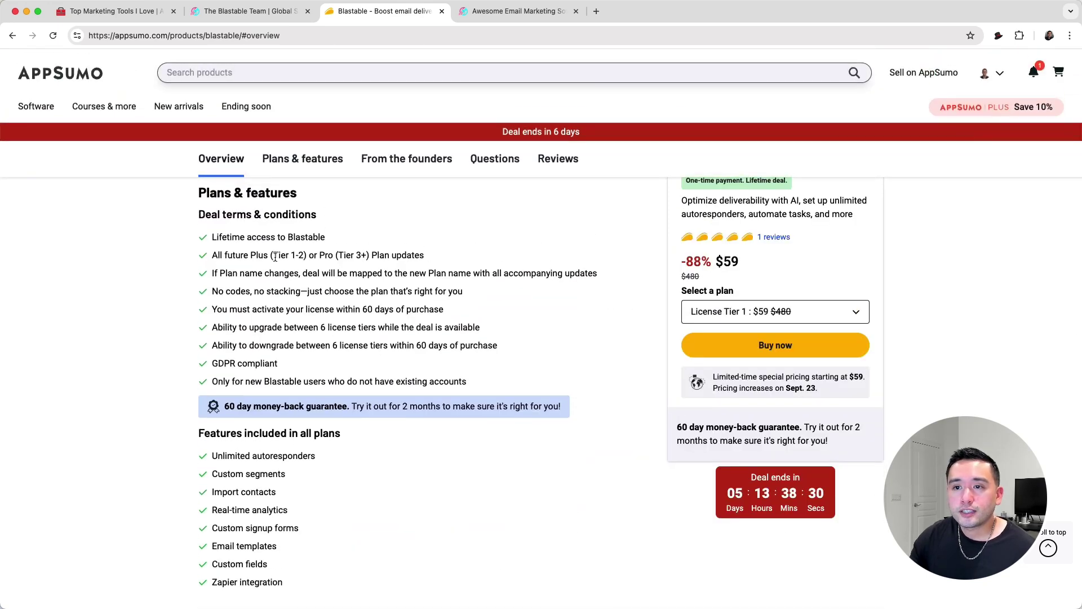
- Point out that Tier 1-2 maps to Blastable's Plus plan and Tier 3+ to Pro
left_click_drag(275, 257, 303, 257)
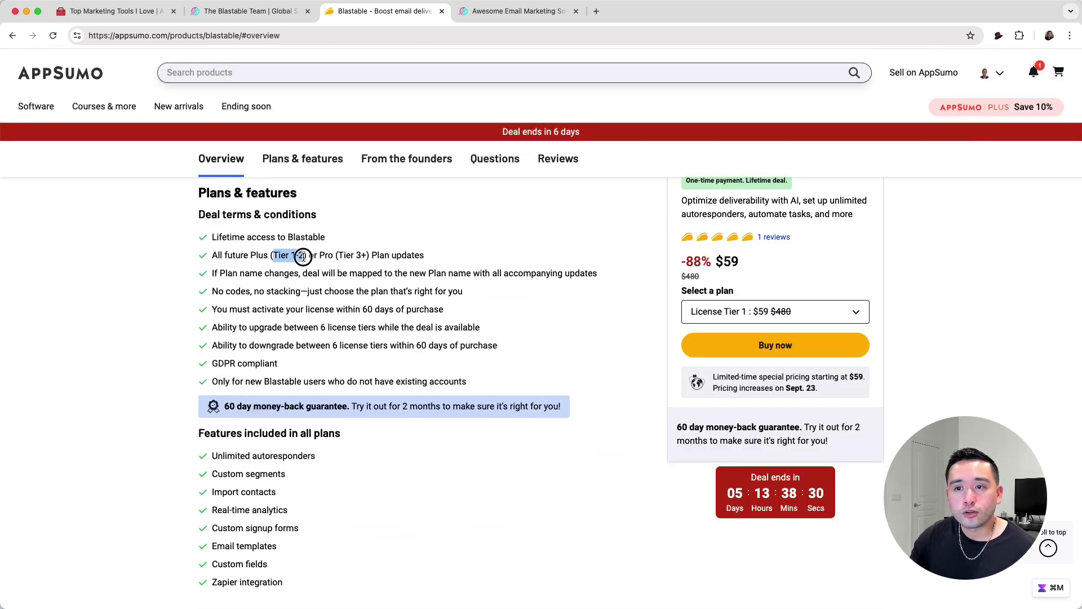
left_click(266, 255)
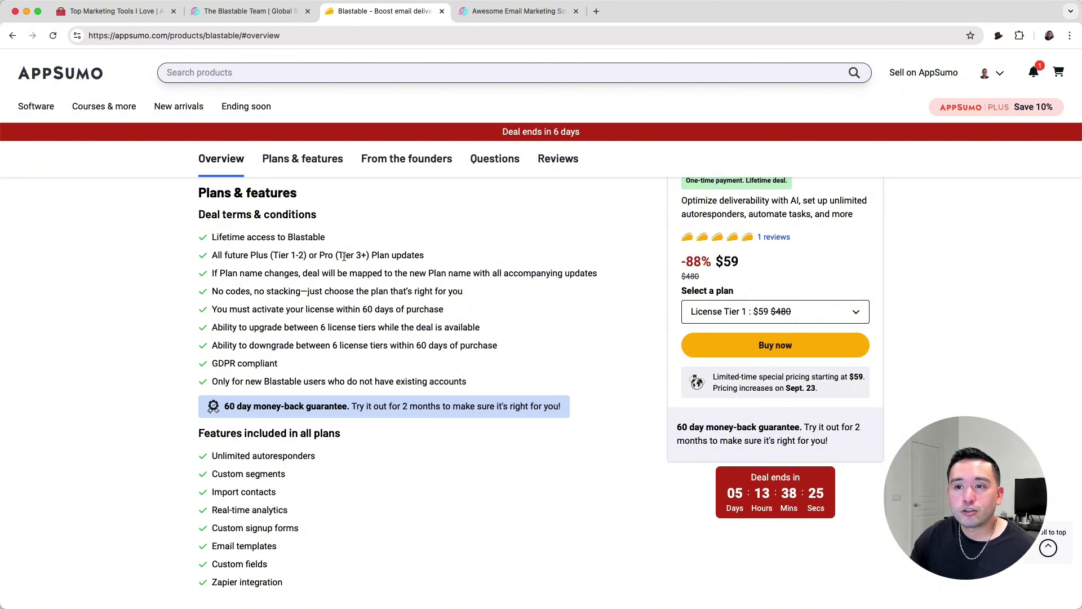
left_click_drag(338, 255, 363, 255)
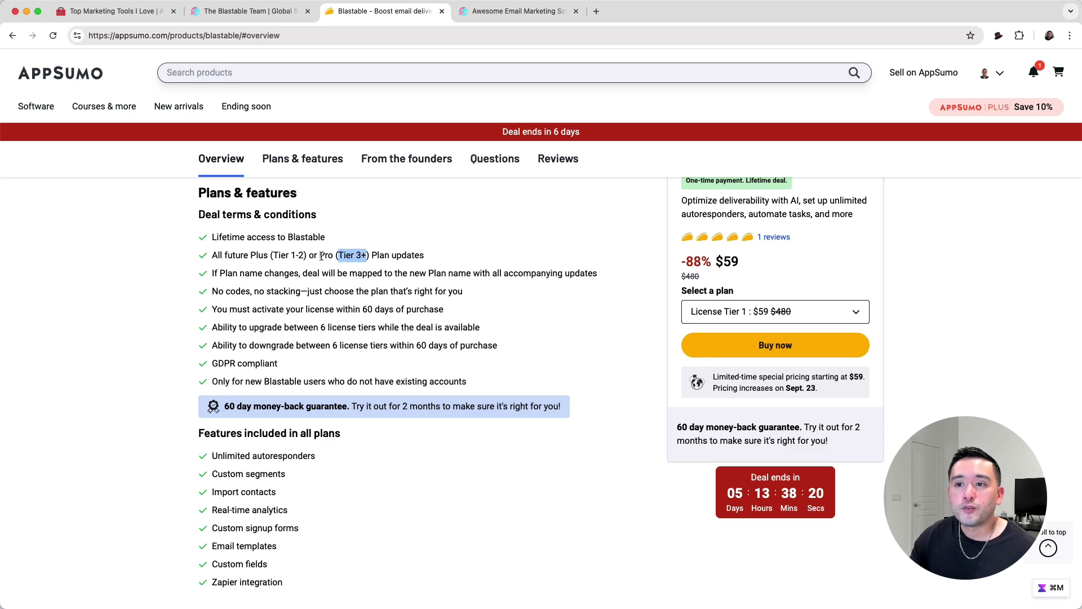
left_click_drag(320, 255, 328, 256)
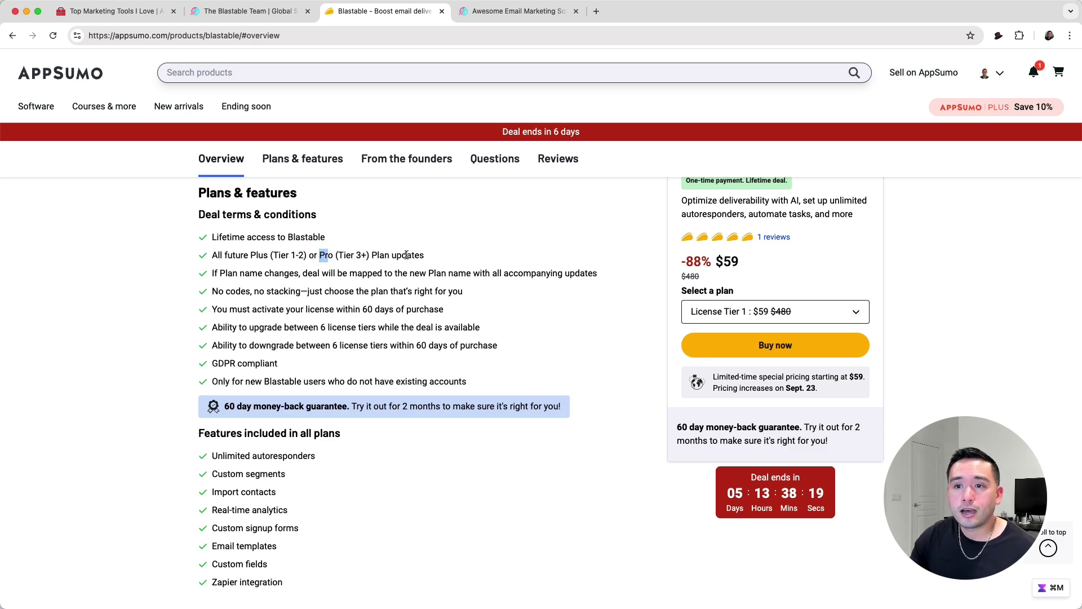
scroll(657, 402, "down", 6)
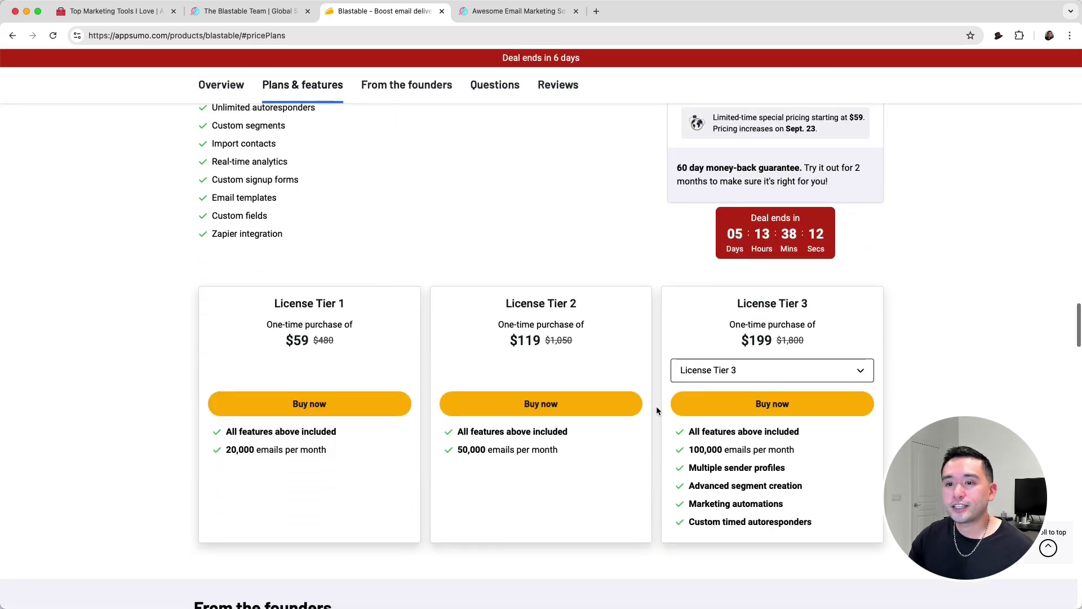
- Compare tier limits of 20,000, 50,000 and 100,000 emails per month, plus Tier 3's extras, then return to Blastable
left_click_drag(226, 449, 321, 448)
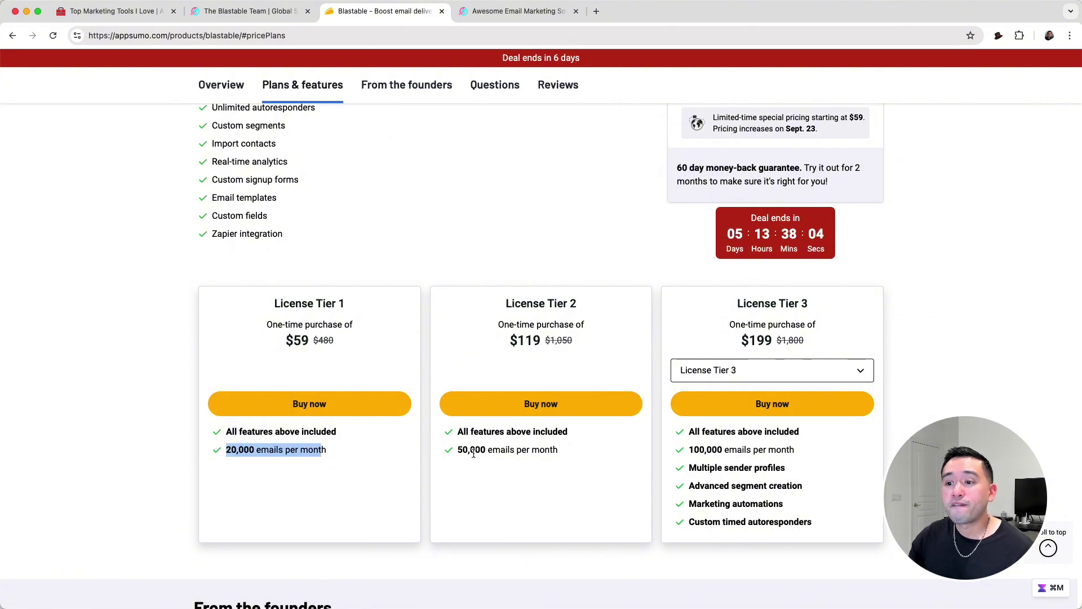
left_click_drag(458, 449, 549, 450)
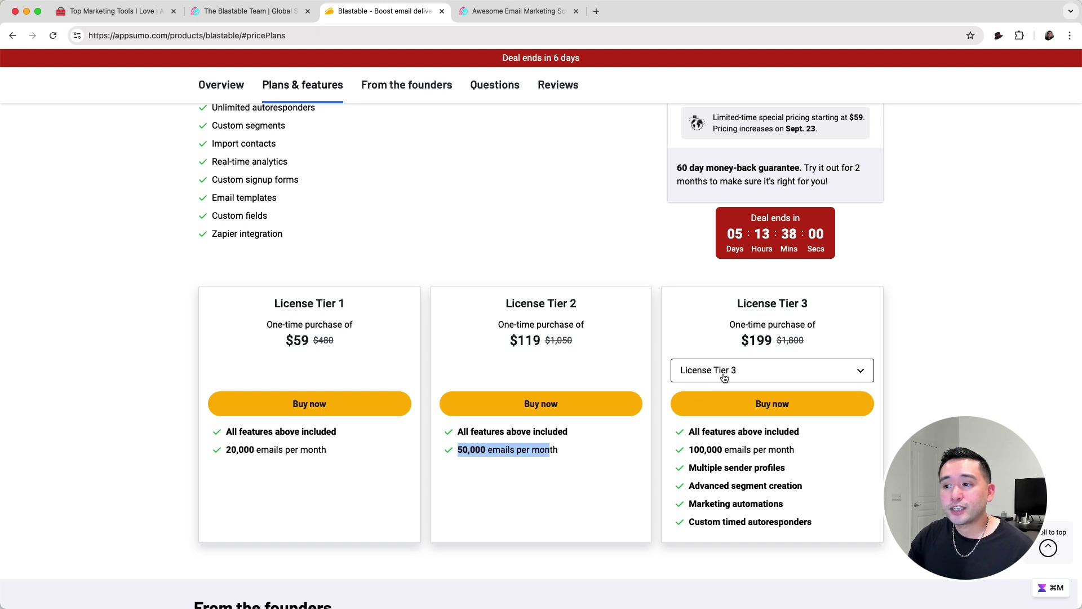
scroll(702, 387, "down", 2)
left_click_drag(697, 387, 797, 390)
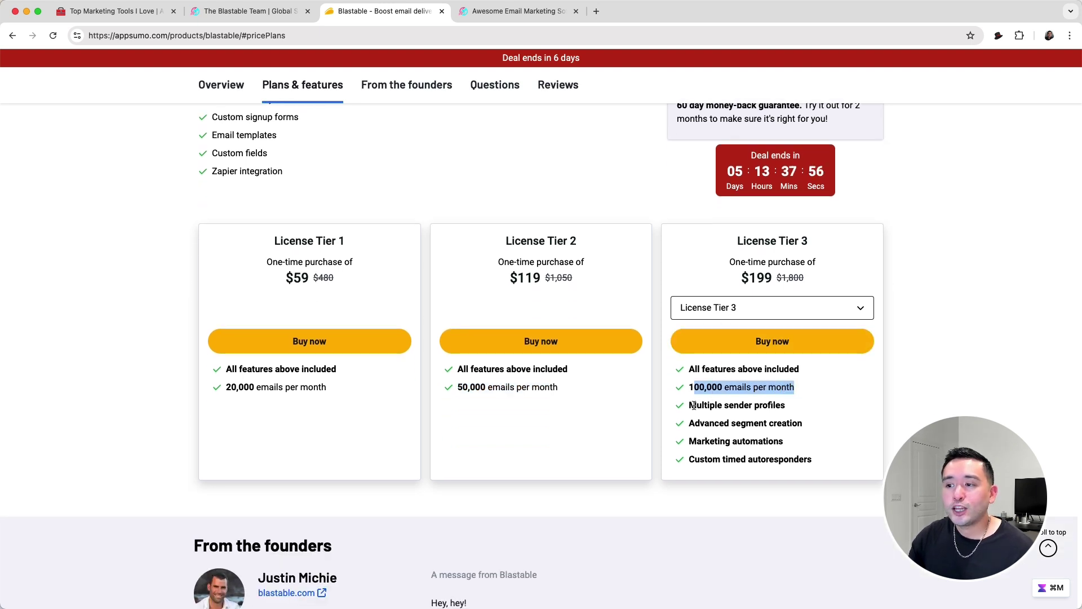
left_click_drag(692, 405, 823, 462)
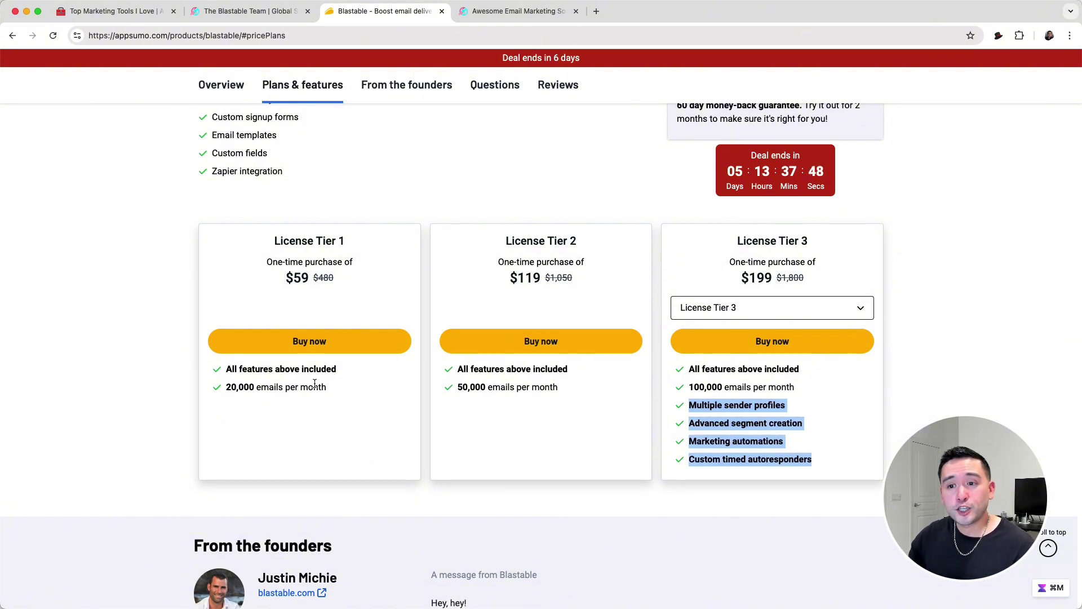
left_click_drag(225, 388, 350, 386)
left_click_drag(475, 387, 505, 387)
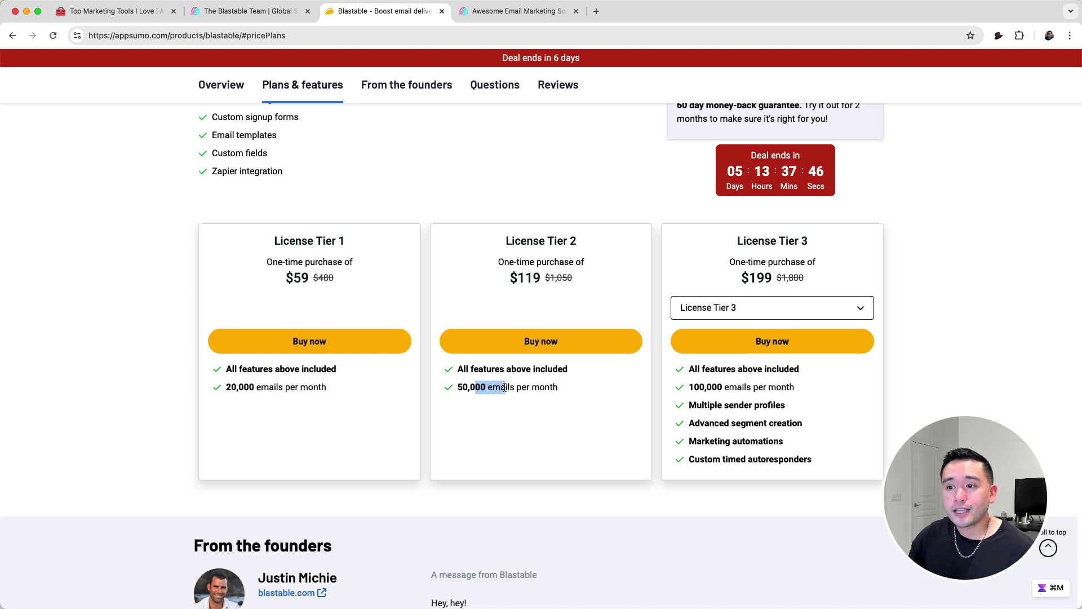
left_click_drag(333, 387, 257, 391)
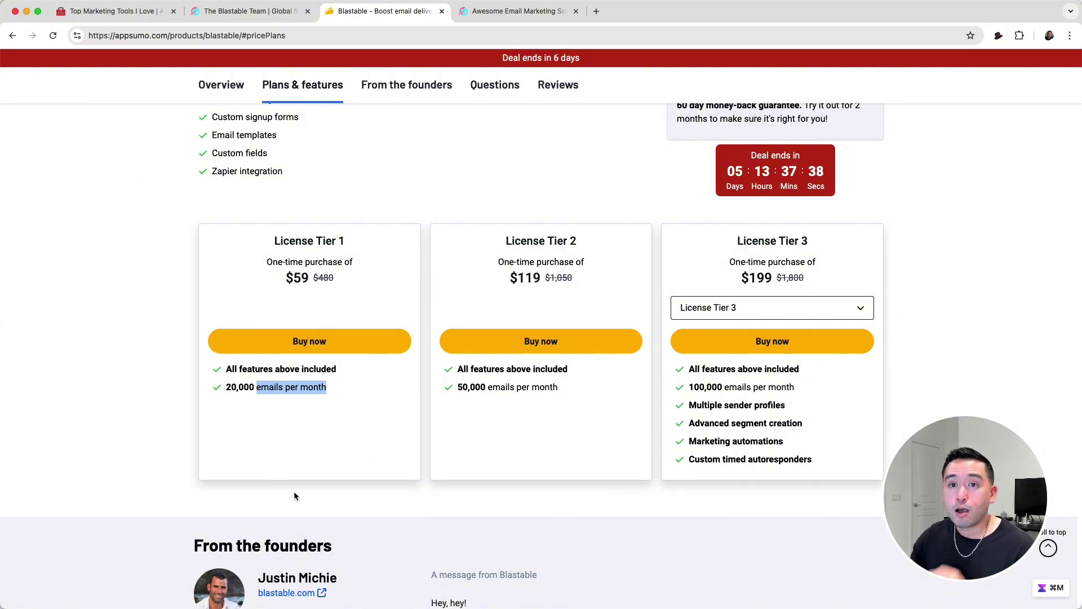
left_click(225, 13)
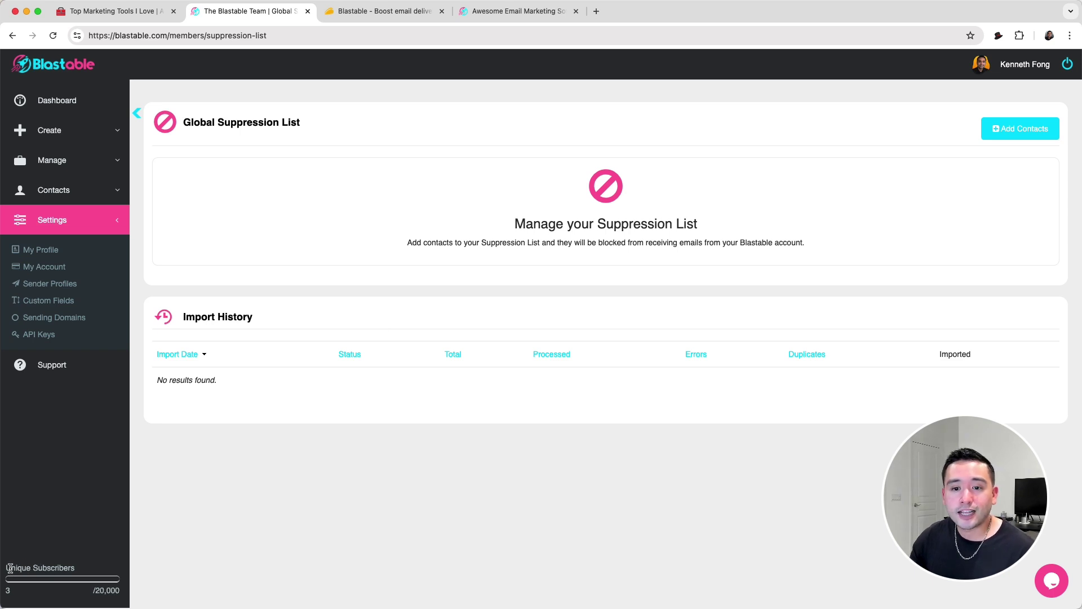
- Highlight the Unique Subscribers allowance in Blastable's sidebar, then go back to the AppSumo pricing tiers
left_click_drag(11, 568, 118, 590)
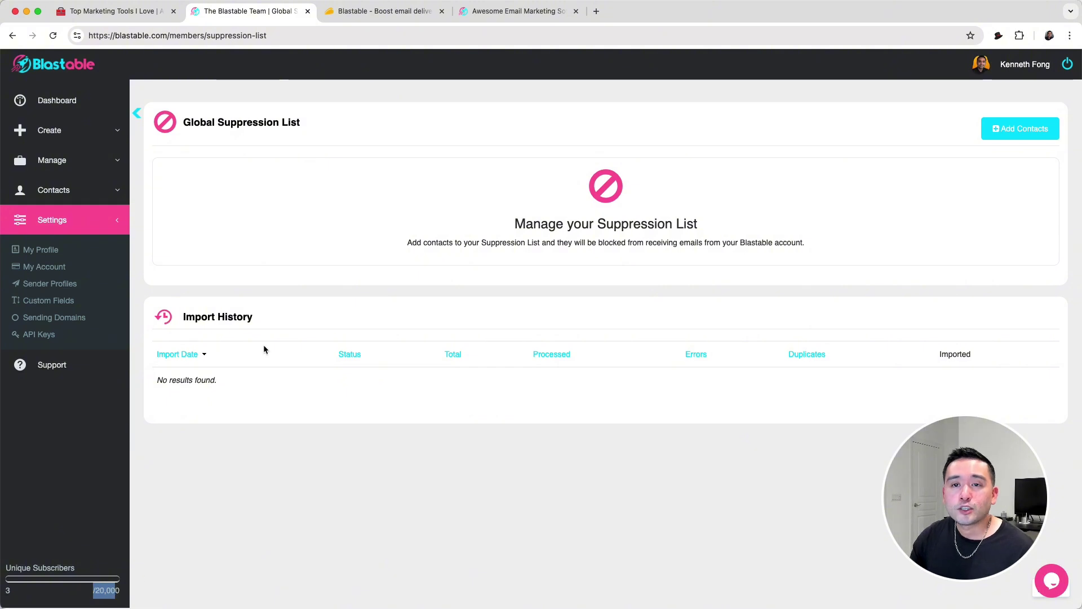
left_click(382, 14)
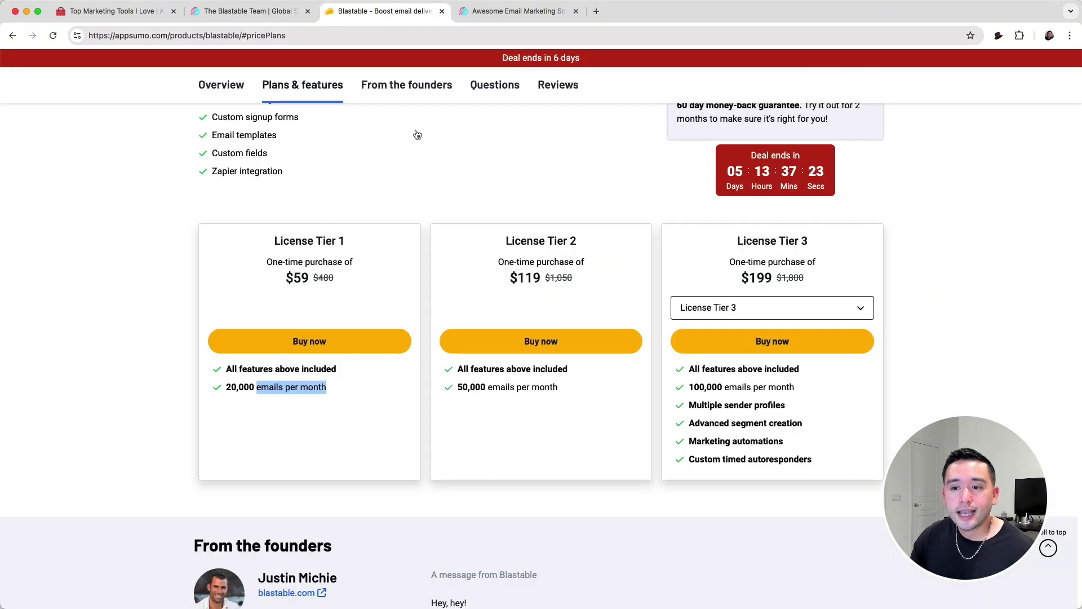
- Highlight the $59 License Tier 1's monthly email allowance on the AppSumo cards
left_click(313, 387)
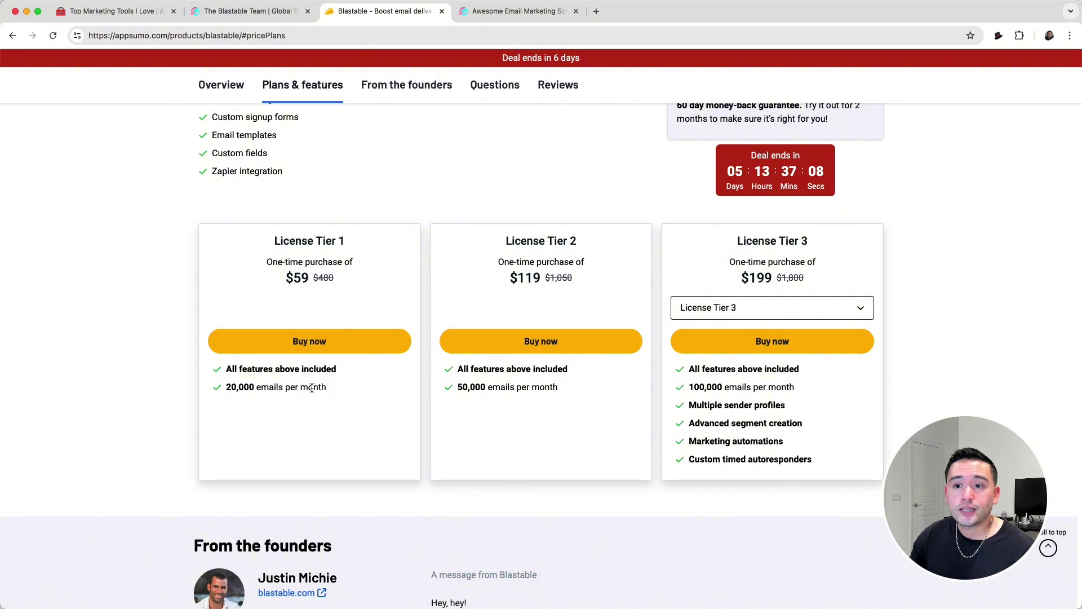
left_click_drag(280, 387, 333, 386)
left_click(266, 387)
left_click_drag(243, 387, 314, 387)
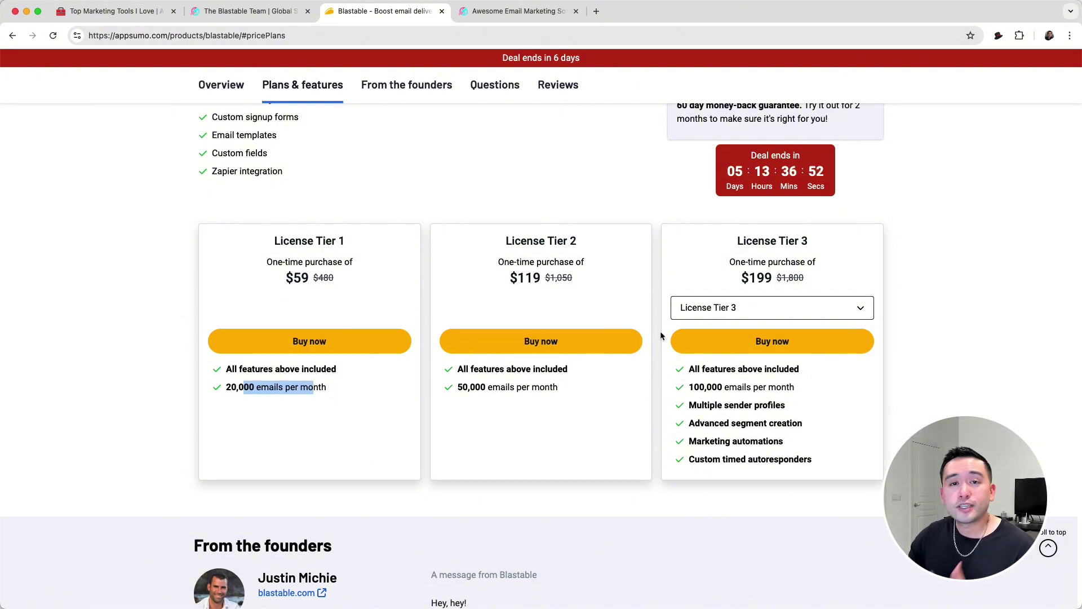
scroll(661, 332, "down", 1)
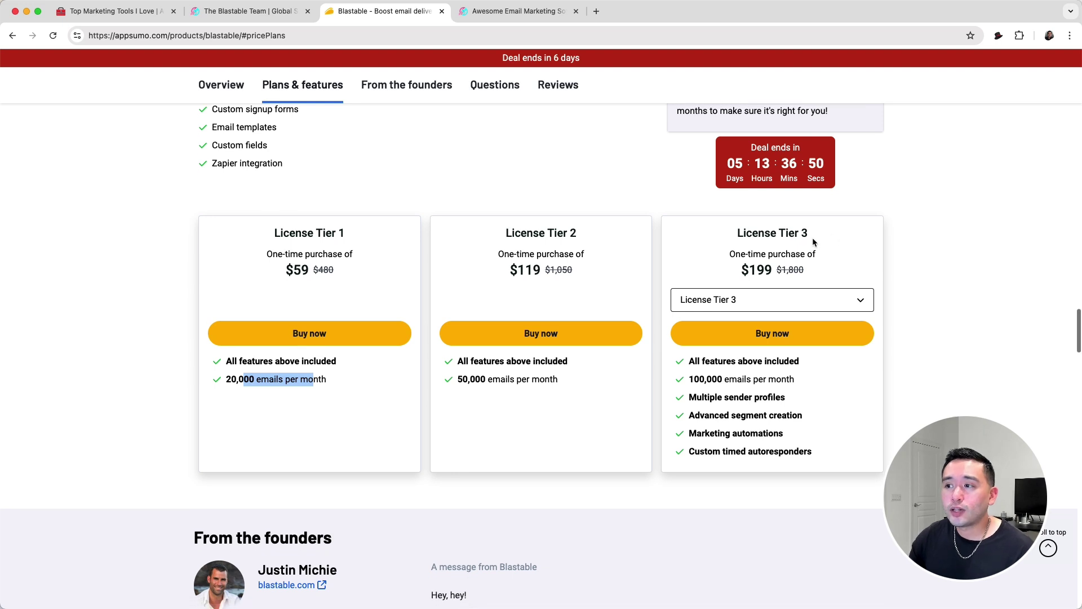
- Highlight the License Tier 3 title and its extra features, then open Blastable's own pricing page
left_click_drag(813, 238, 730, 232)
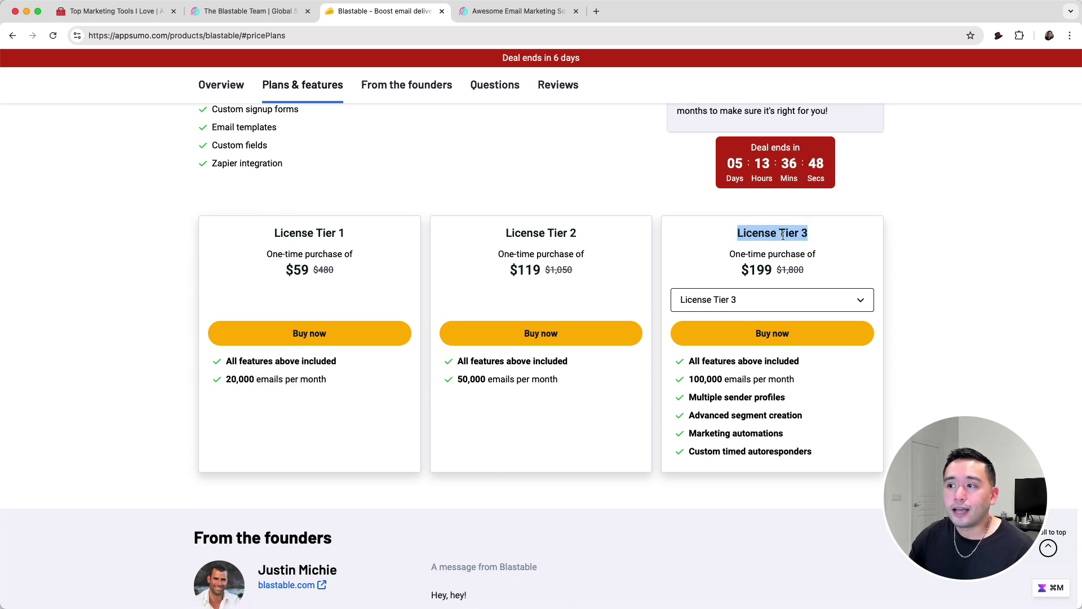
left_click(810, 235)
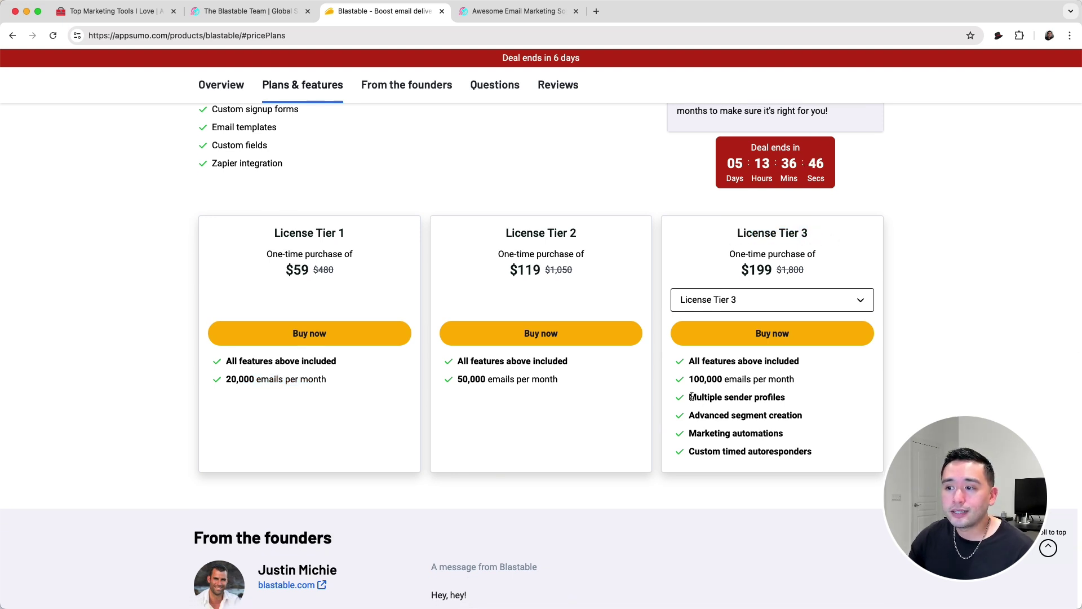
left_click_drag(688, 394, 808, 459)
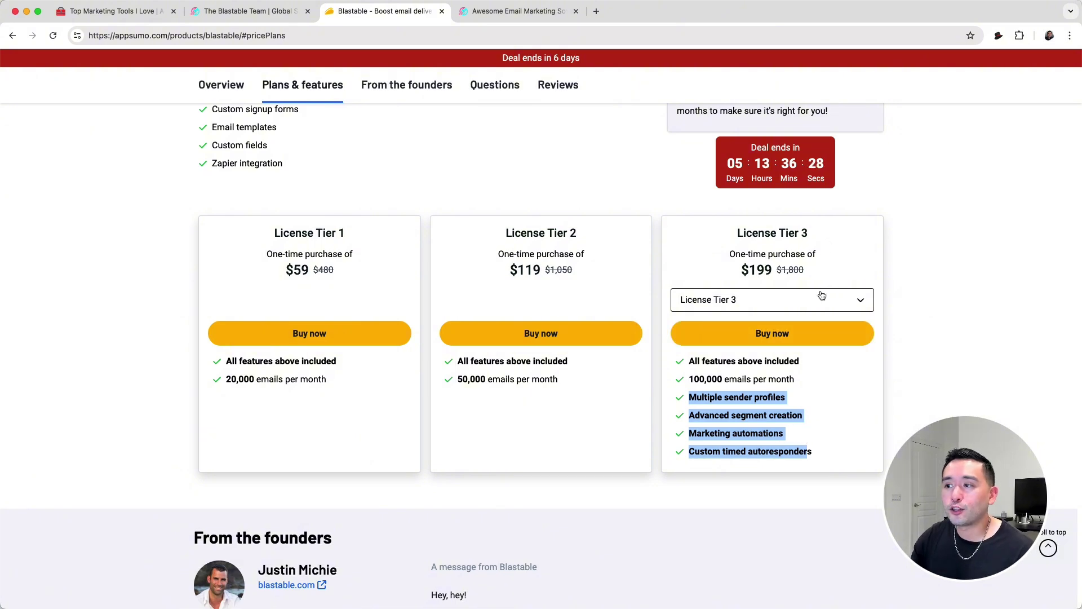
scroll(809, 319, "down", 2)
scroll(810, 319, "up", 3)
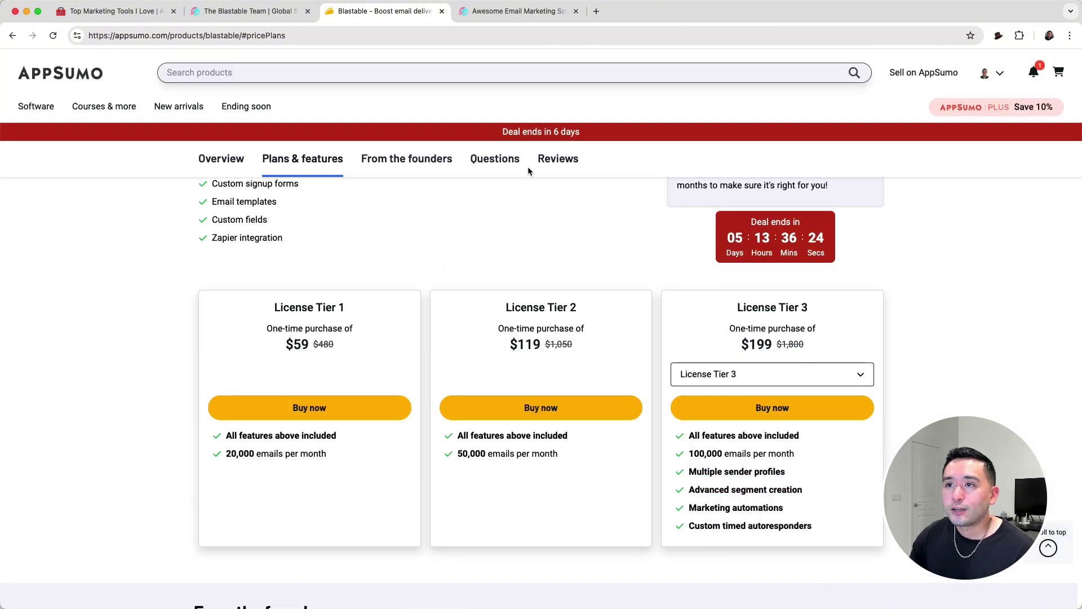
left_click(515, 12)
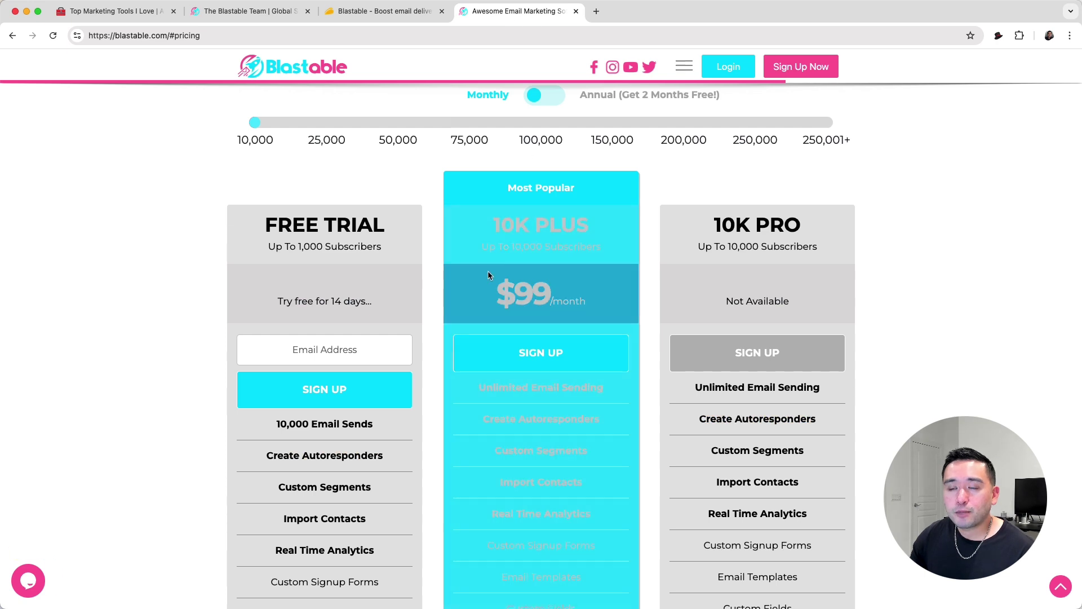
- Compare 10K PLUS pricing on annual ($990/year) and then monthly ($99/month) billing
scroll(437, 292, "down", 2)
scroll(437, 289, "up", 3)
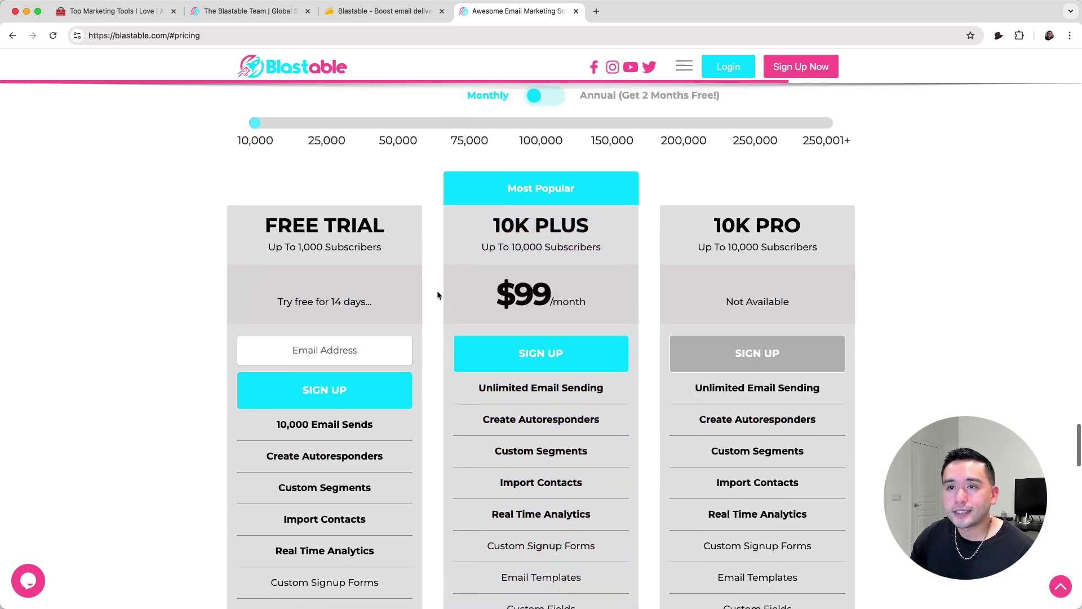
scroll(438, 295, "up", 2)
left_click(538, 179)
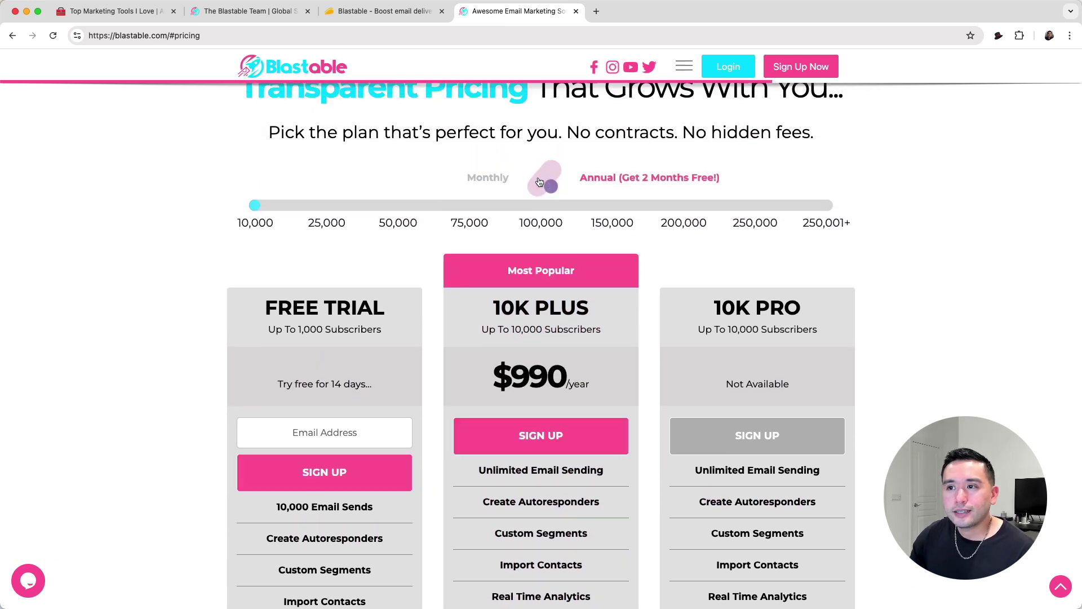
left_click(539, 181)
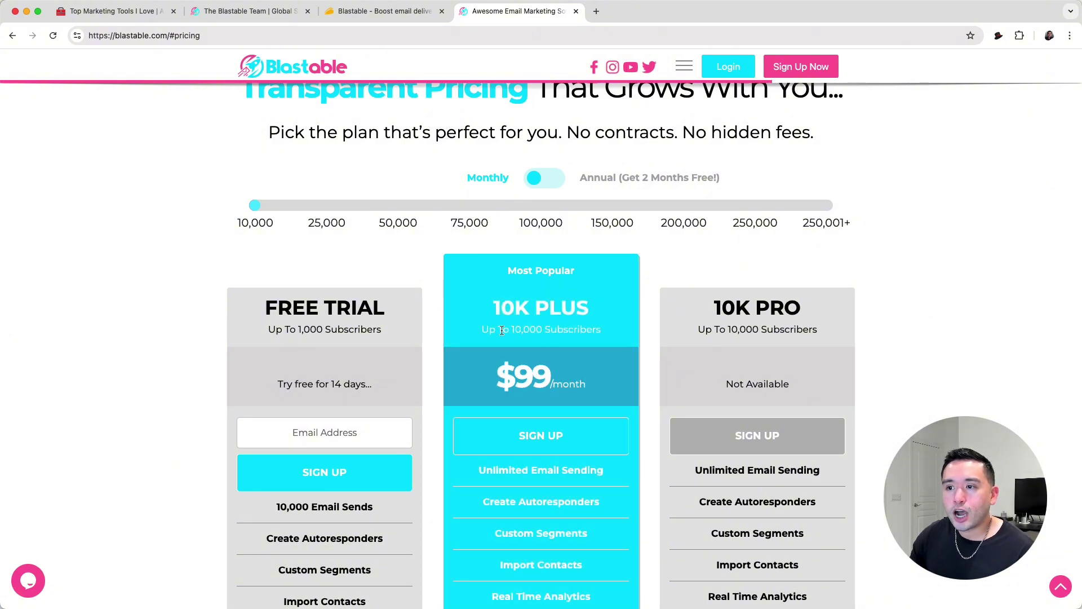
- Highlight the 10K PLUS Unlimited Email Sending feature, then return to the AppSumo Blastable deal page
left_click_drag(501, 331, 587, 330)
scroll(590, 332, "down", 1)
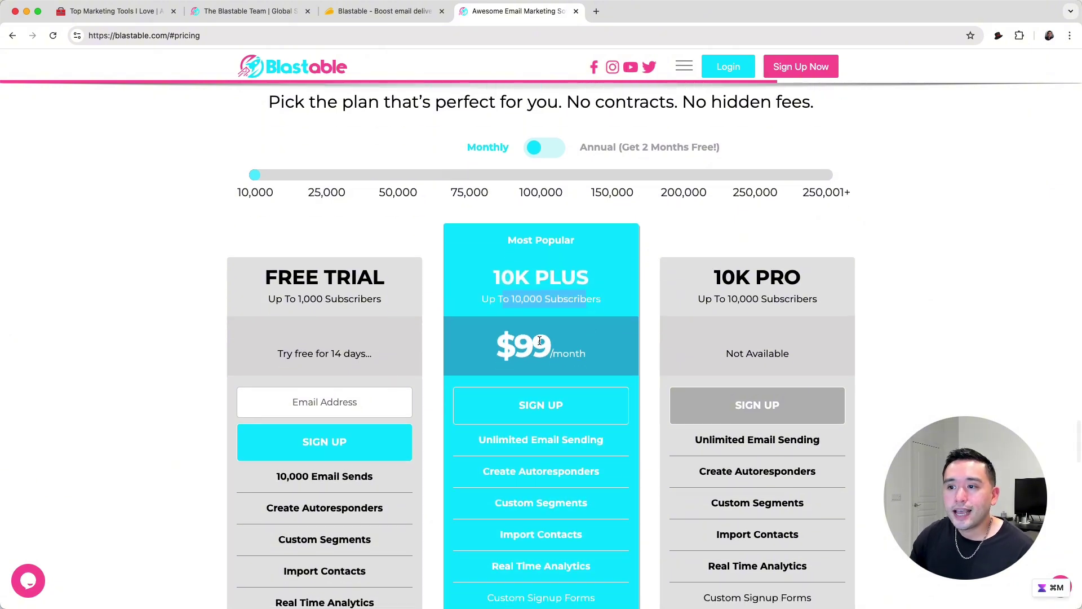
scroll(553, 351, "down", 2)
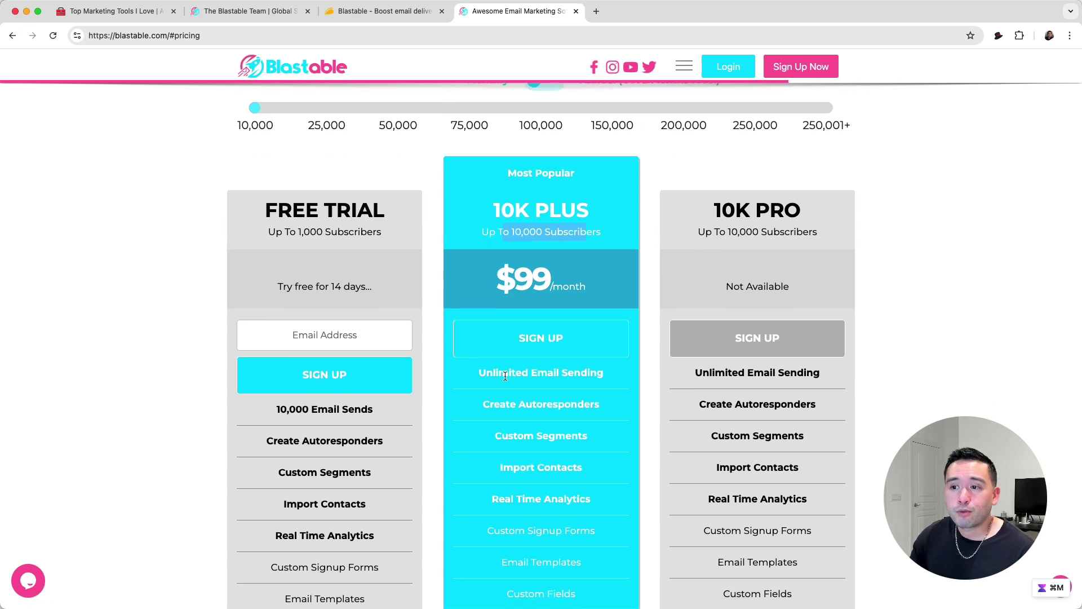
left_click_drag(478, 372, 594, 373)
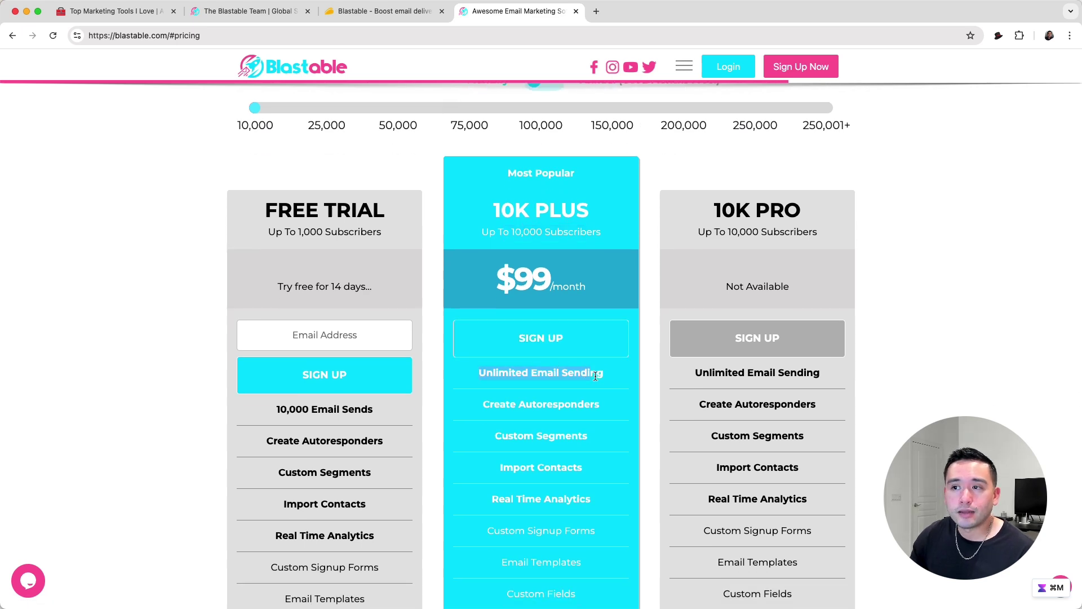
left_click(372, 13)
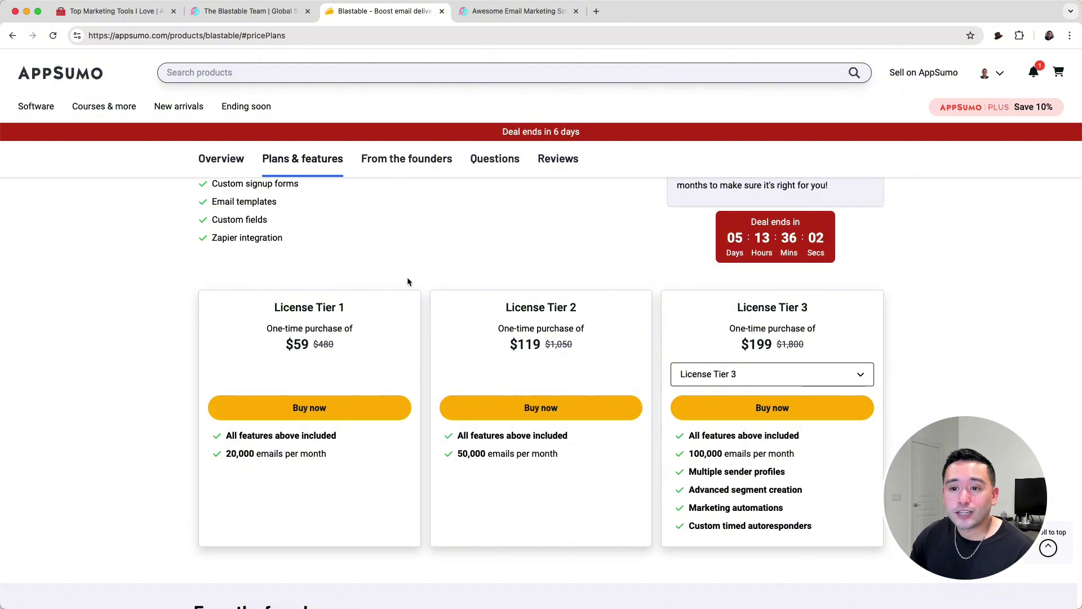
mouse_move(231, 455)
left_mouse_down()
mouse_move(340, 456)
mouse_move(226, 455)
left_mouse_up()
left_click(339, 456)
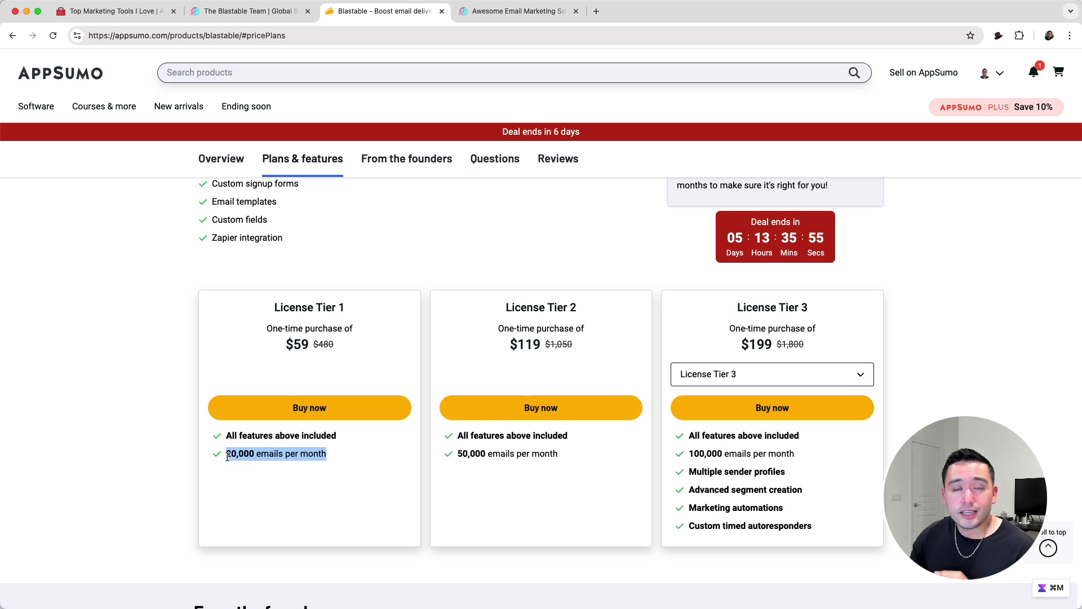
left_click(266, 457)
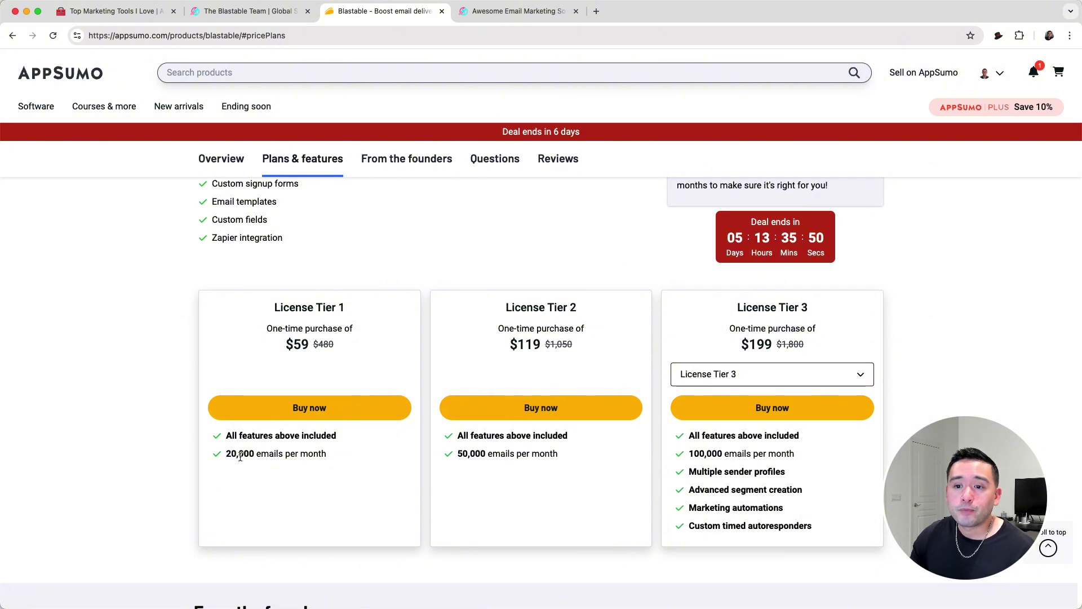
left_click_drag(226, 455, 327, 456)
left_click(324, 456)
left_click_drag(310, 345, 287, 347)
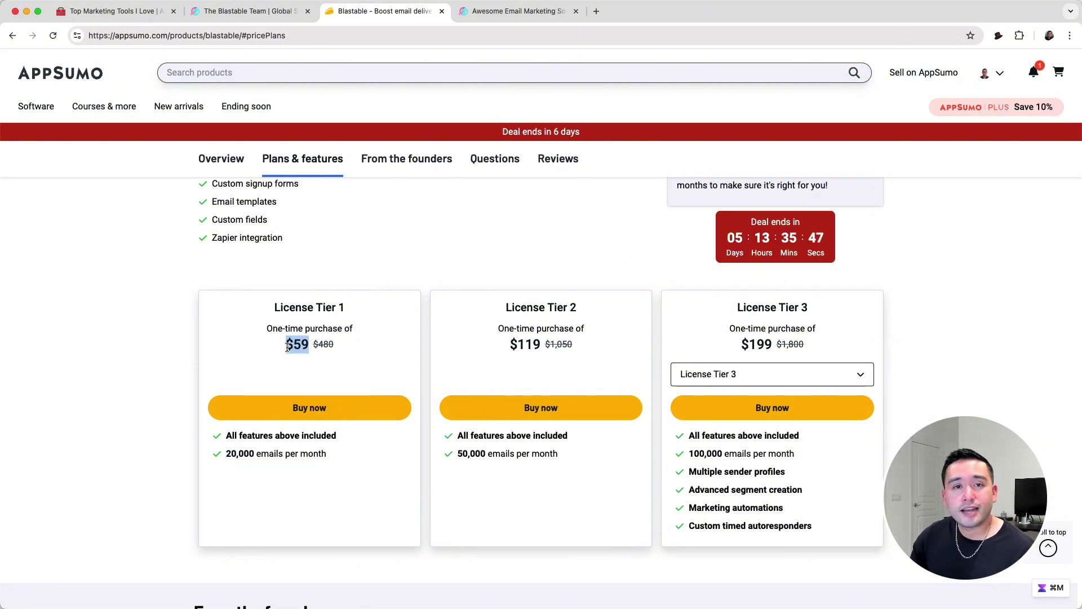
left_click(516, 14)
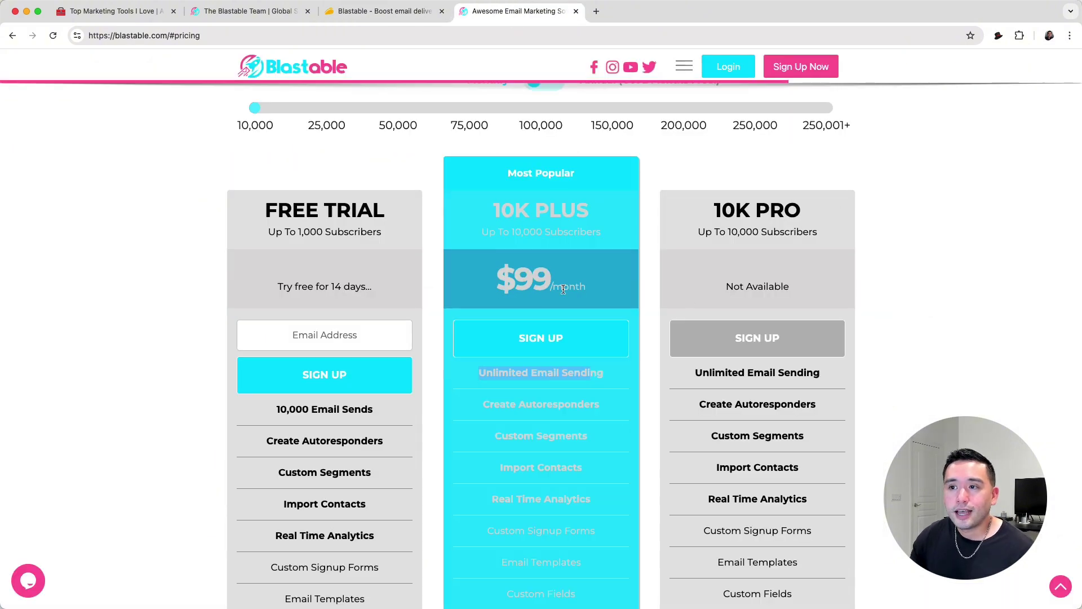
scroll(541, 289, "up", 1)
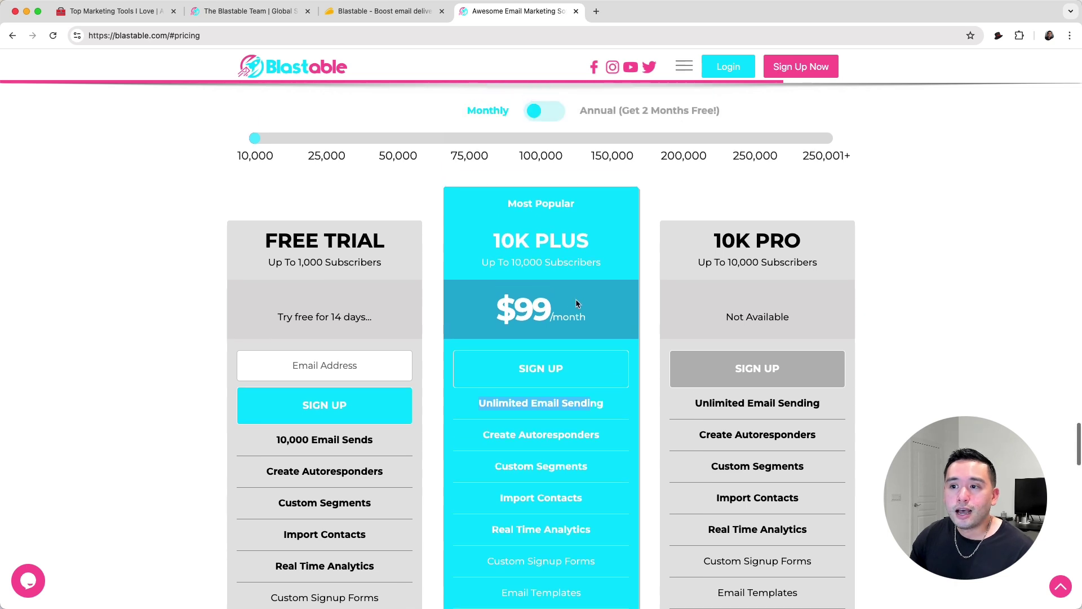
scroll(577, 299, "up", 1)
left_click(247, 161)
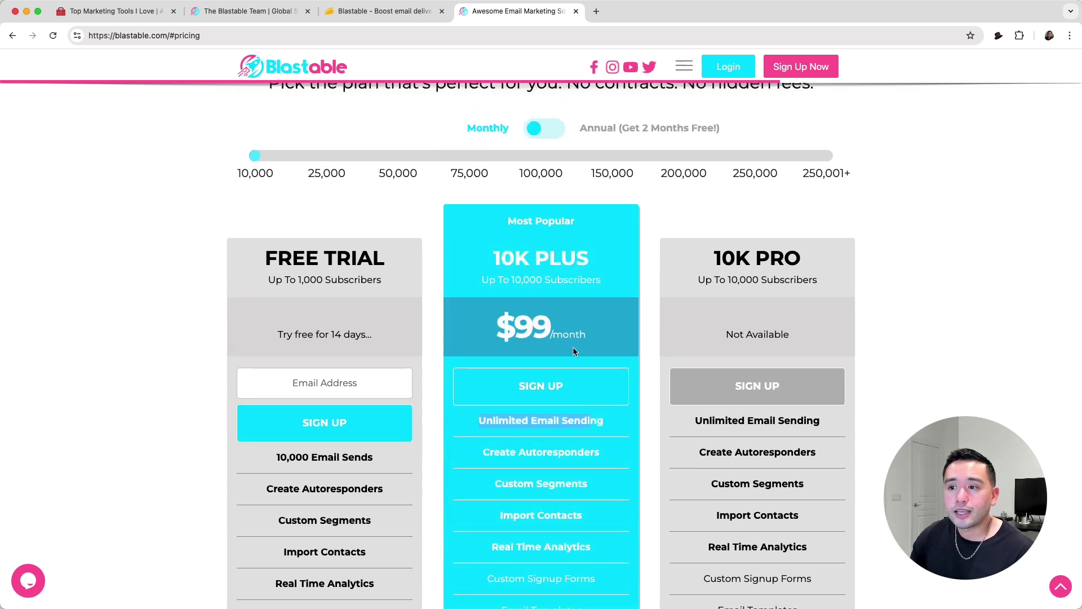
left_click(384, 11)
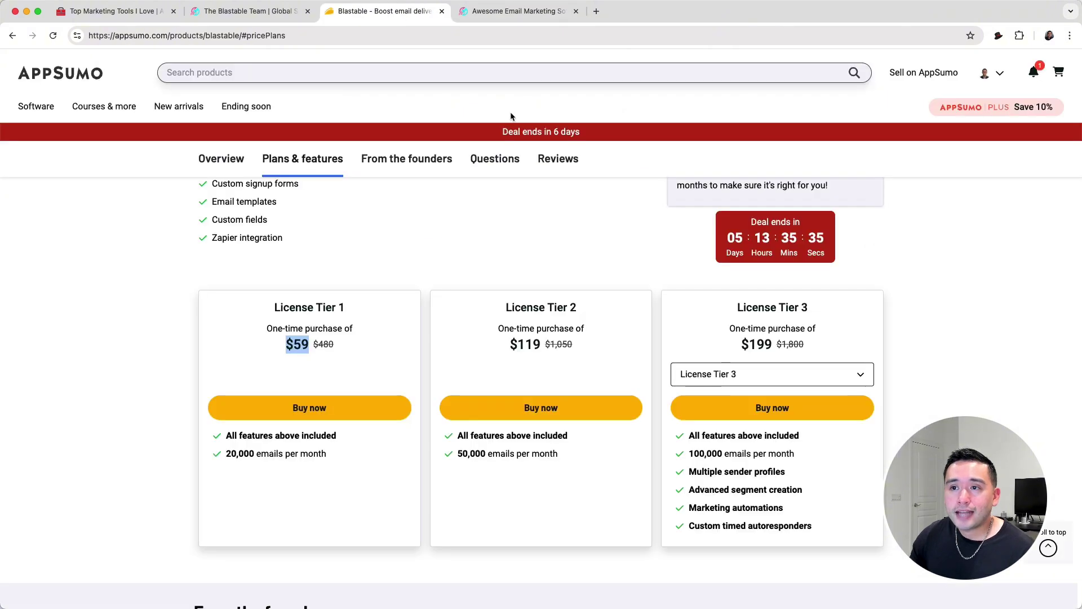
- Review the AppSumo deal terms and features, then switch to the 'Top Marketing Tools I Love' Notion page
left_click(475, 261)
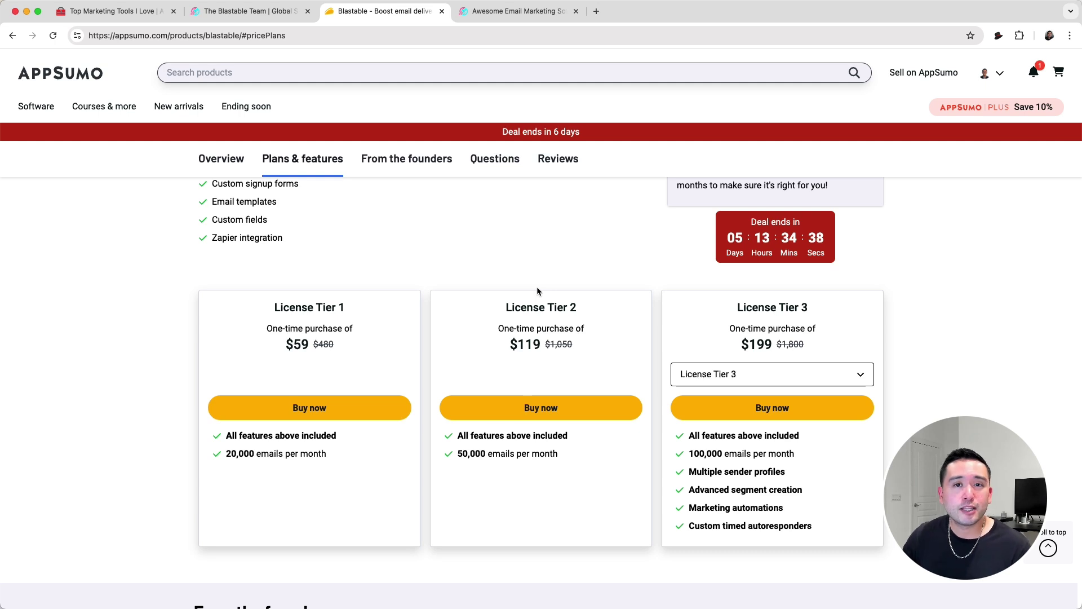
scroll(537, 291, "up", 2)
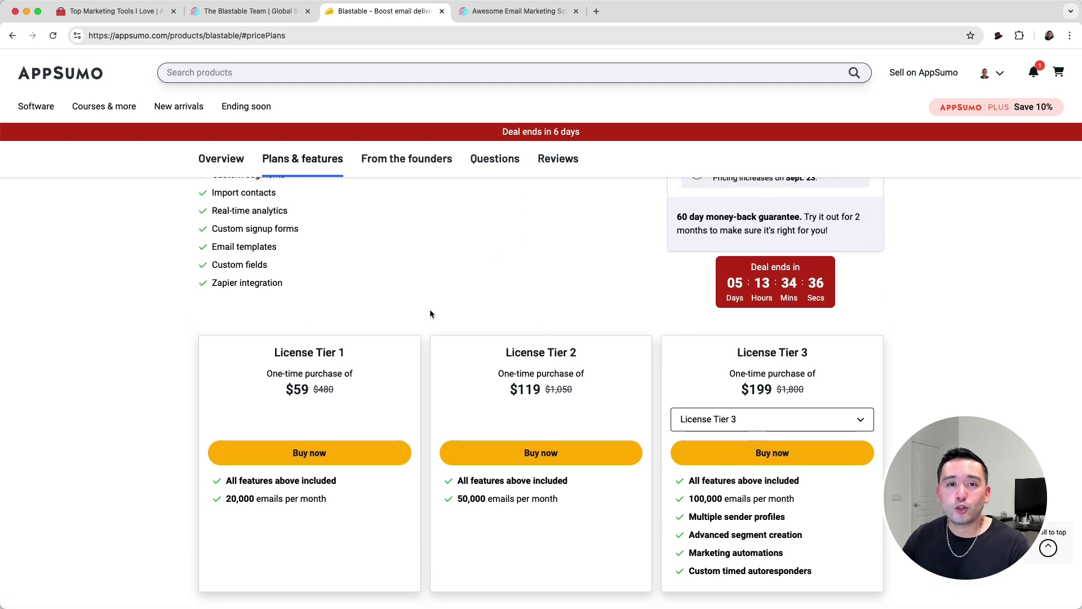
scroll(430, 311, "up", 5)
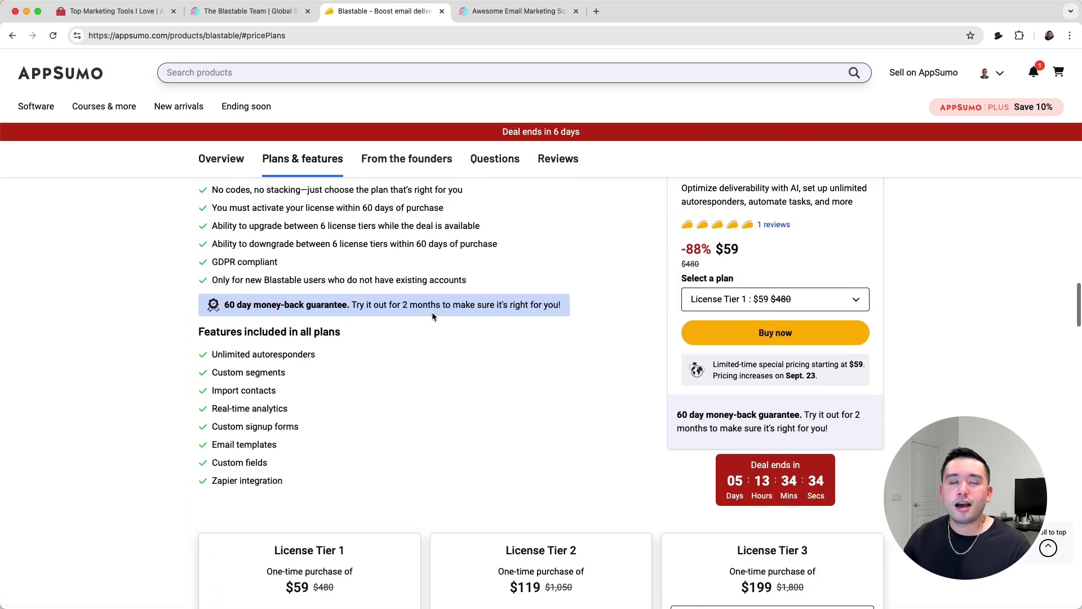
scroll(431, 311, "up", 1)
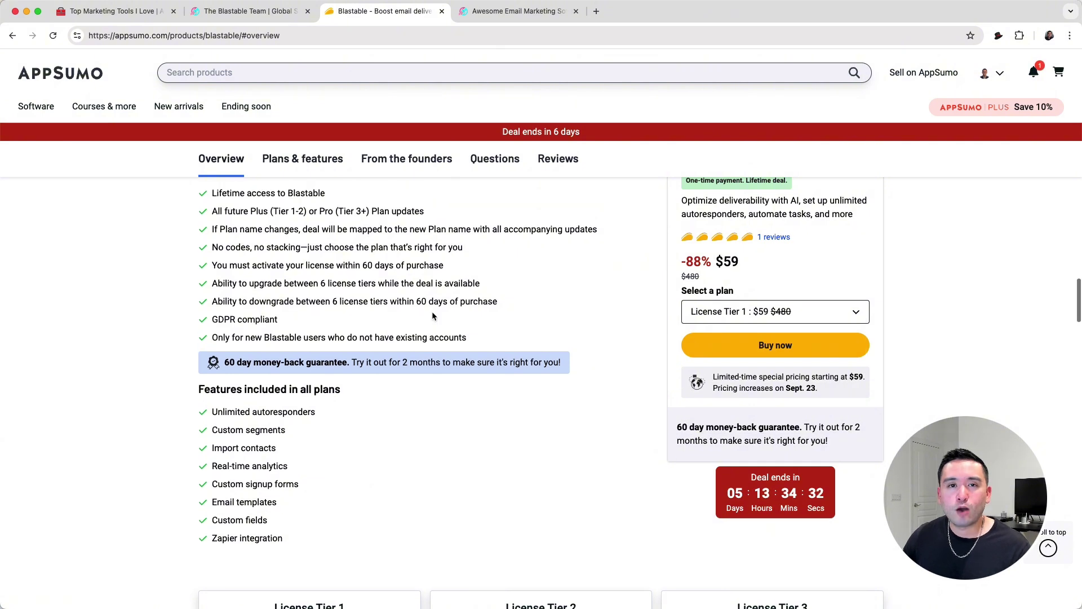
scroll(431, 313, "up", 1)
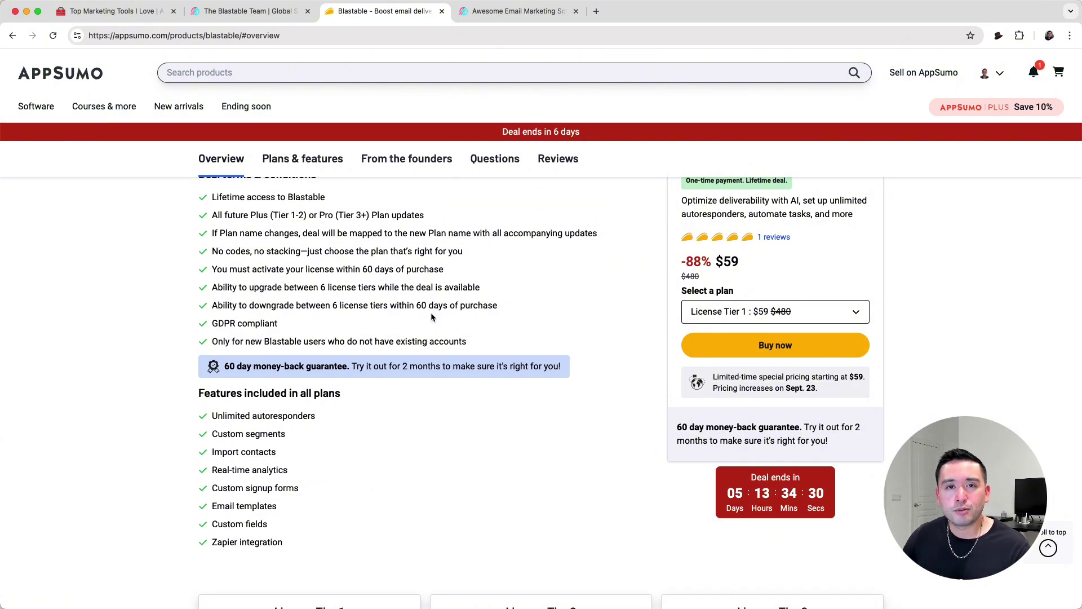
scroll(434, 318, "down", 5)
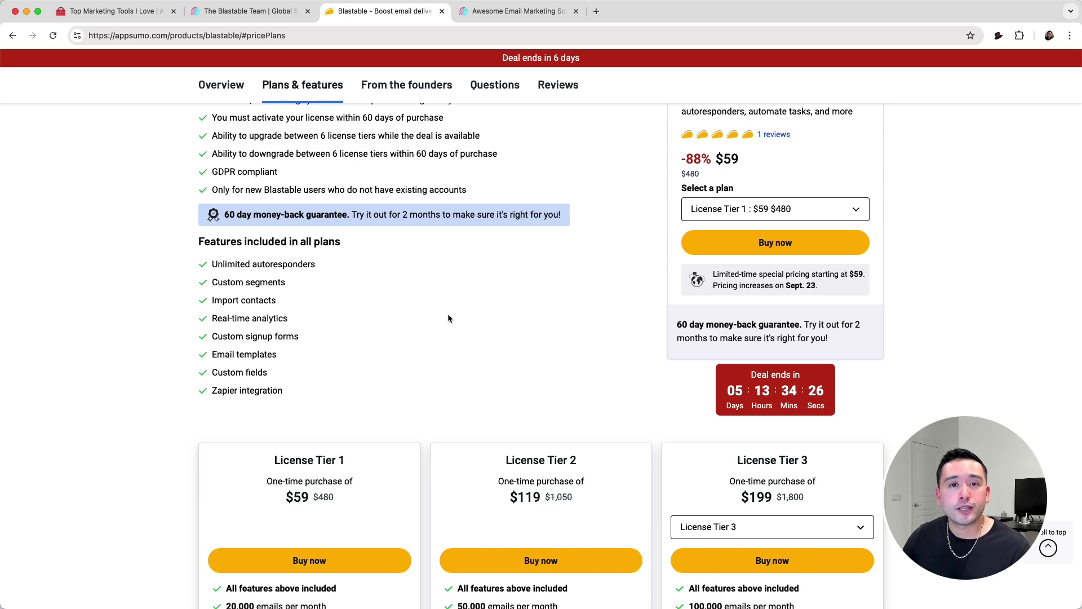
left_click(119, 13)
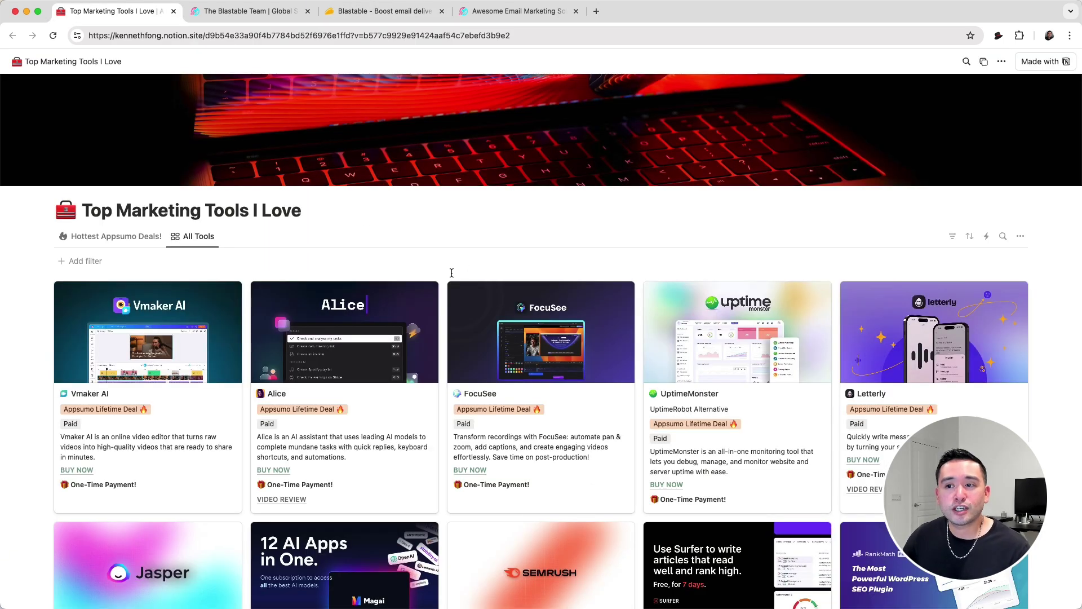